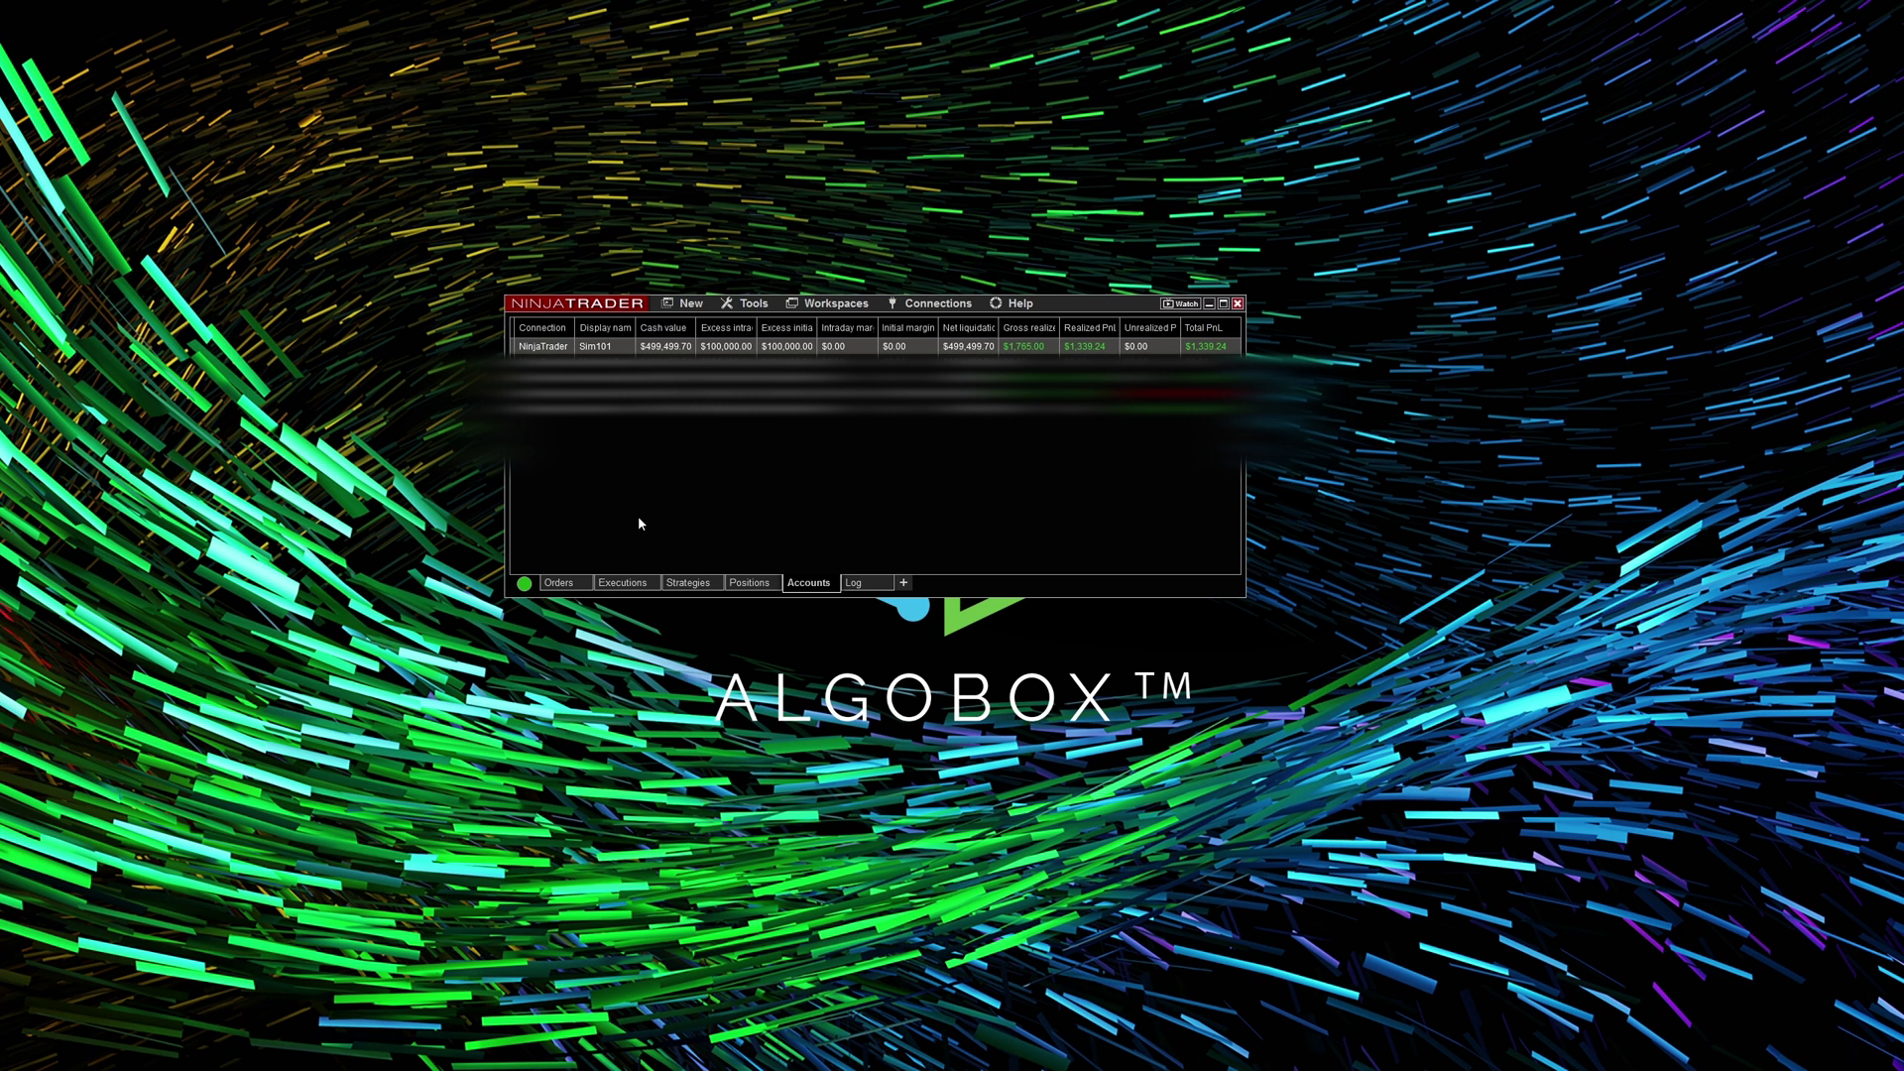
- Give the Sim101 account a commission template and the NinjaTrader Brokerage Default risk template, then save
right_click(609, 351)
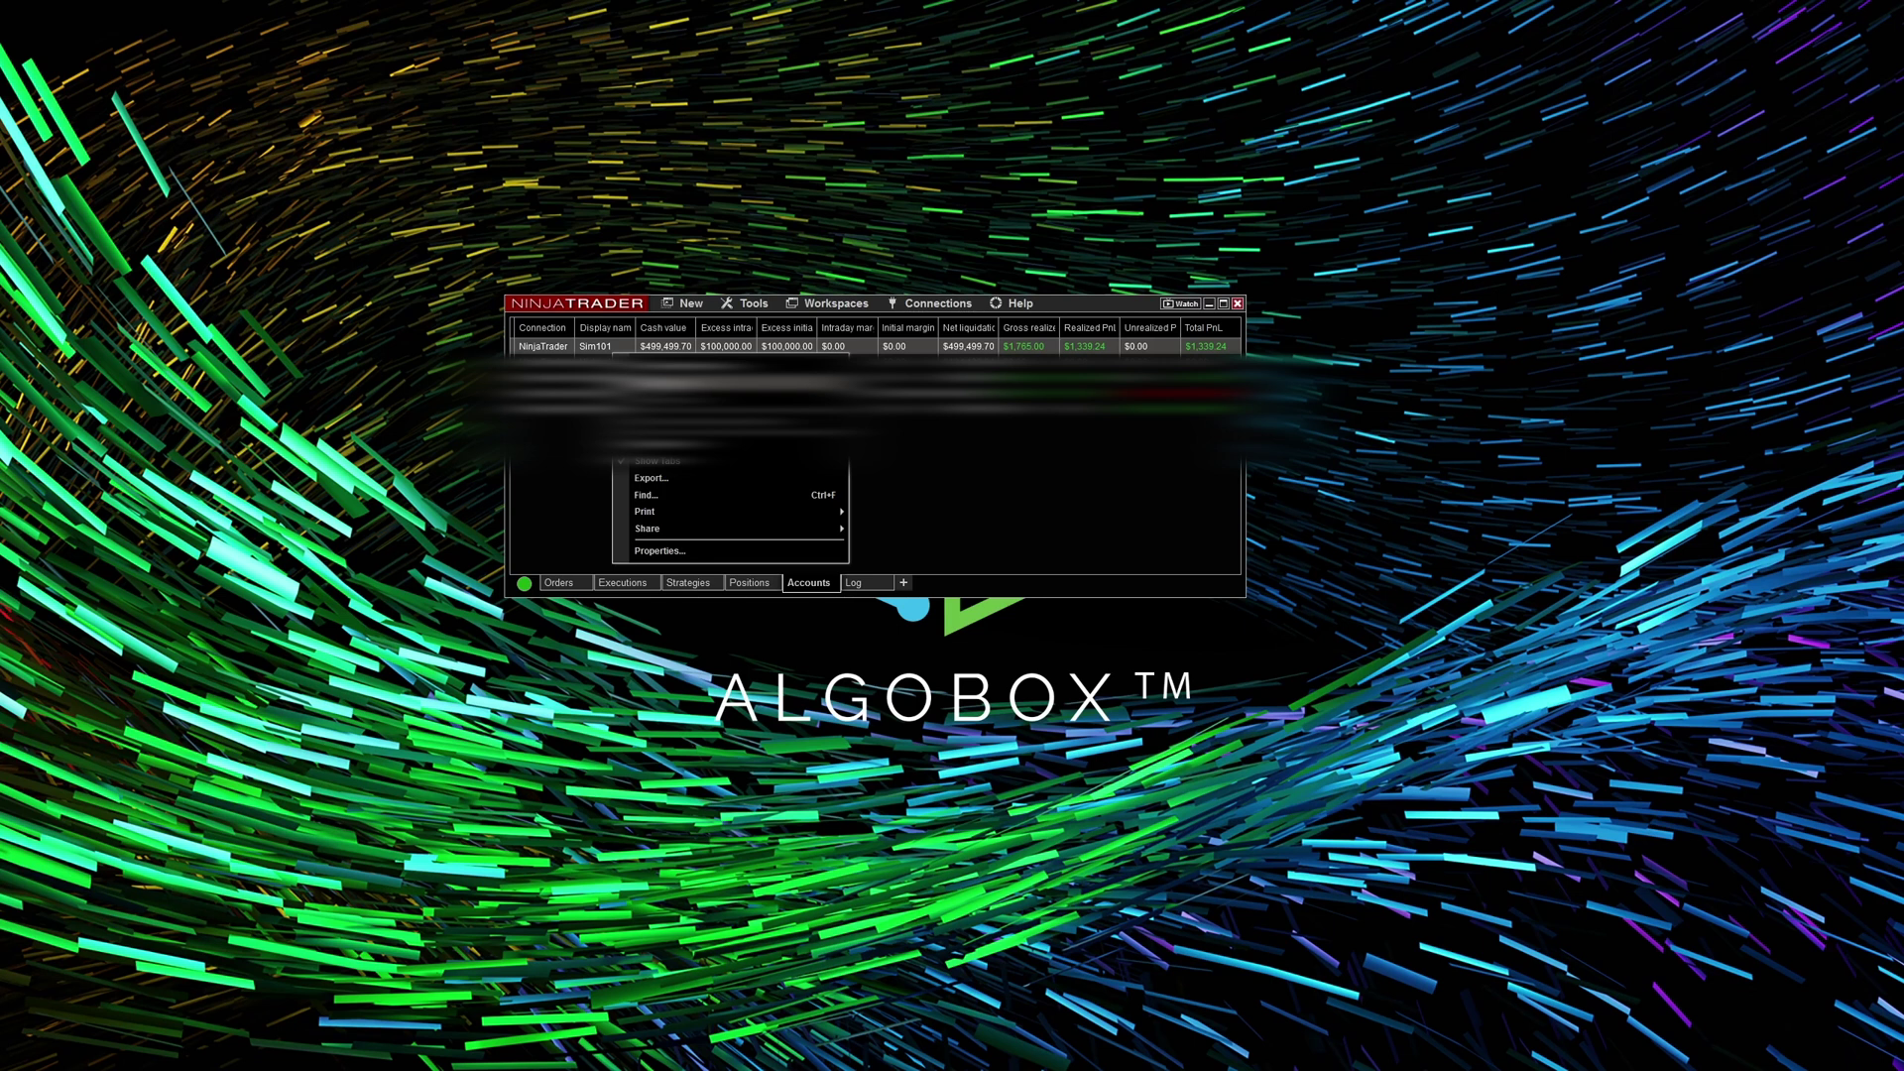
left_click(660, 551)
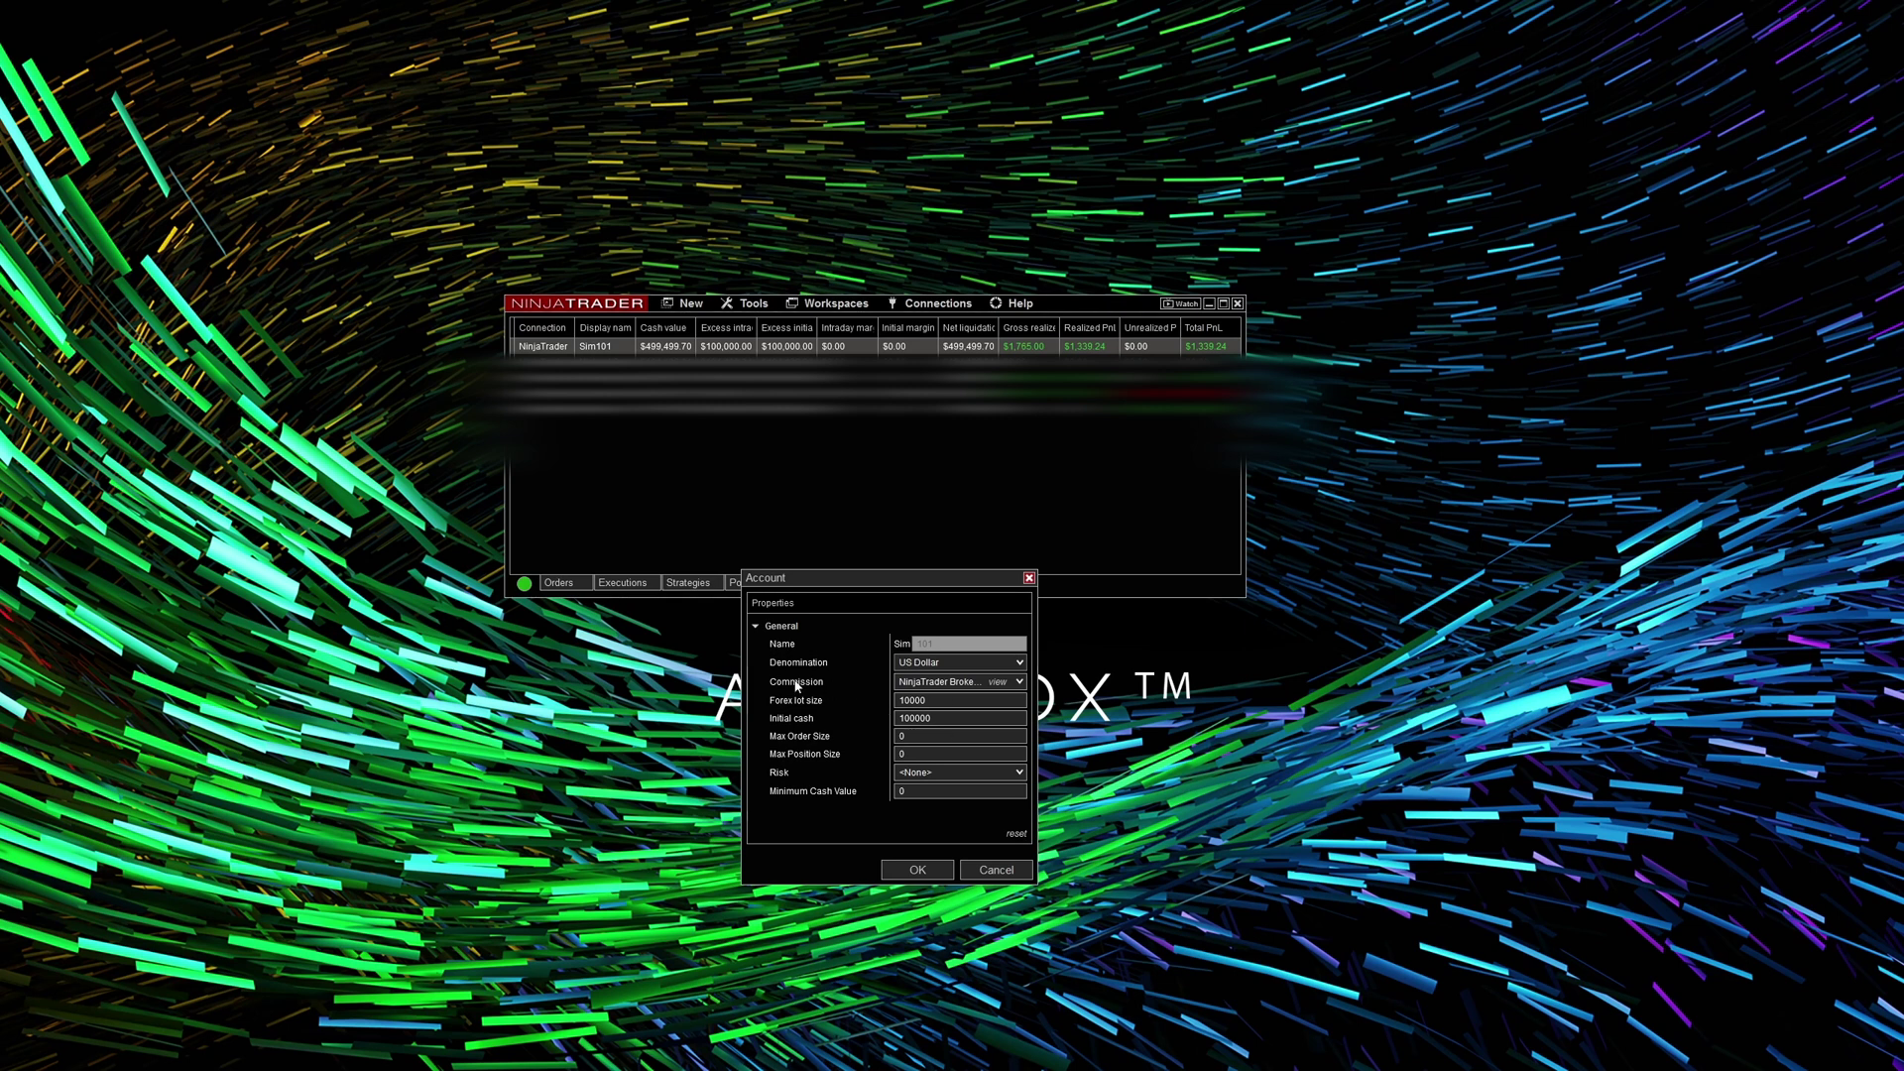
left_click(1022, 682)
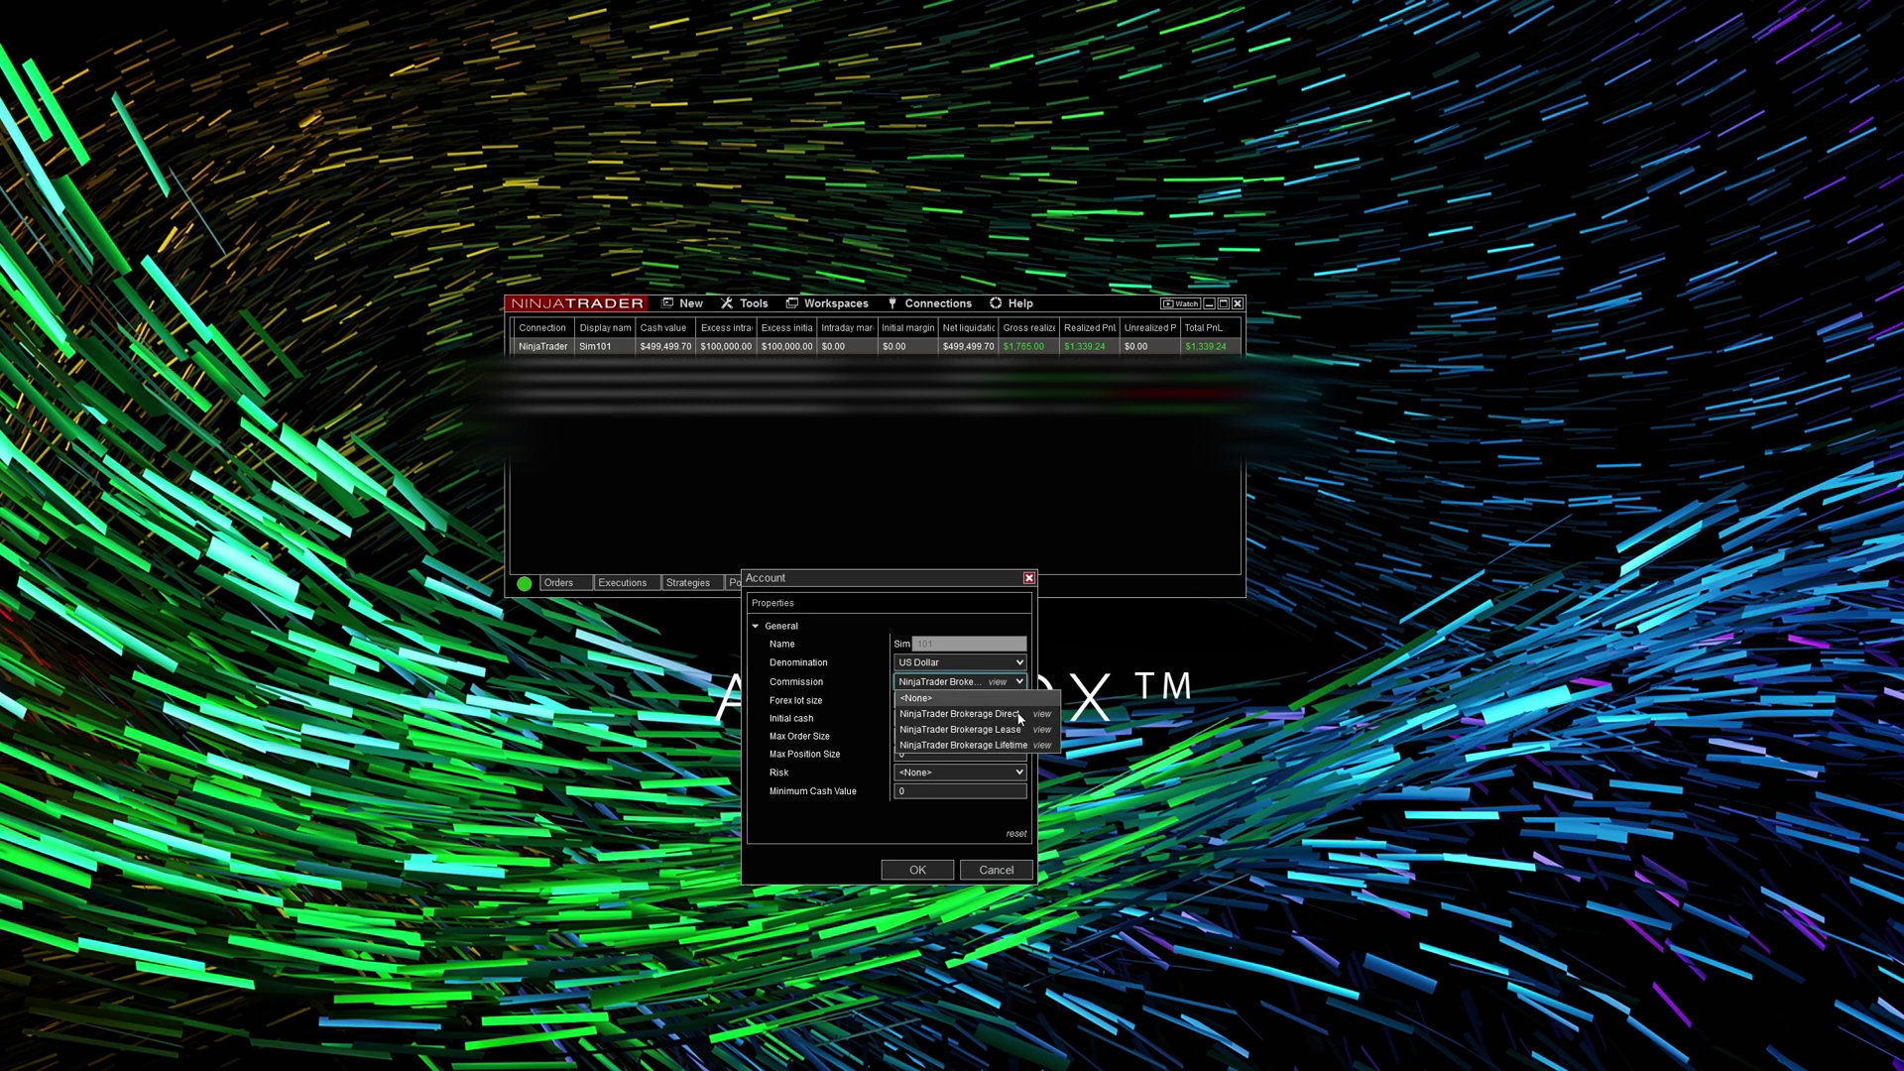
left_click(1016, 745)
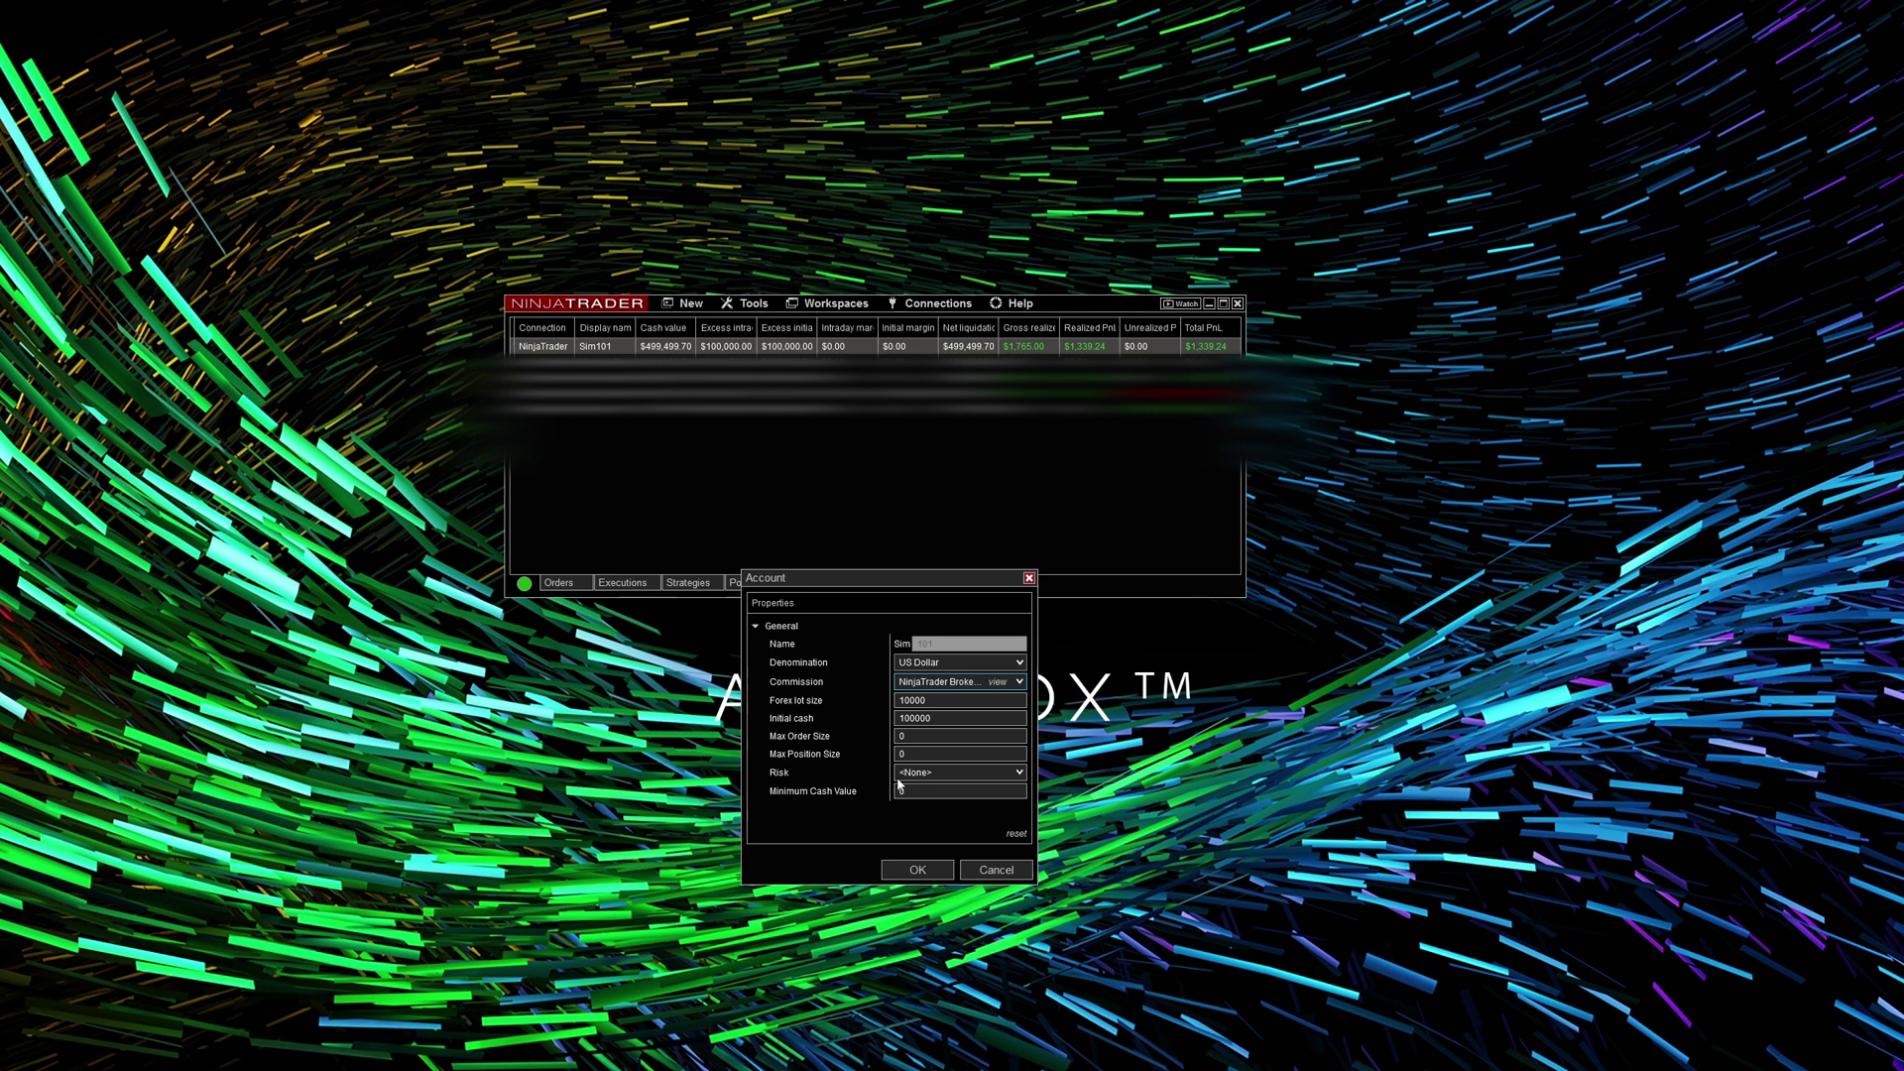
left_click(1019, 772)
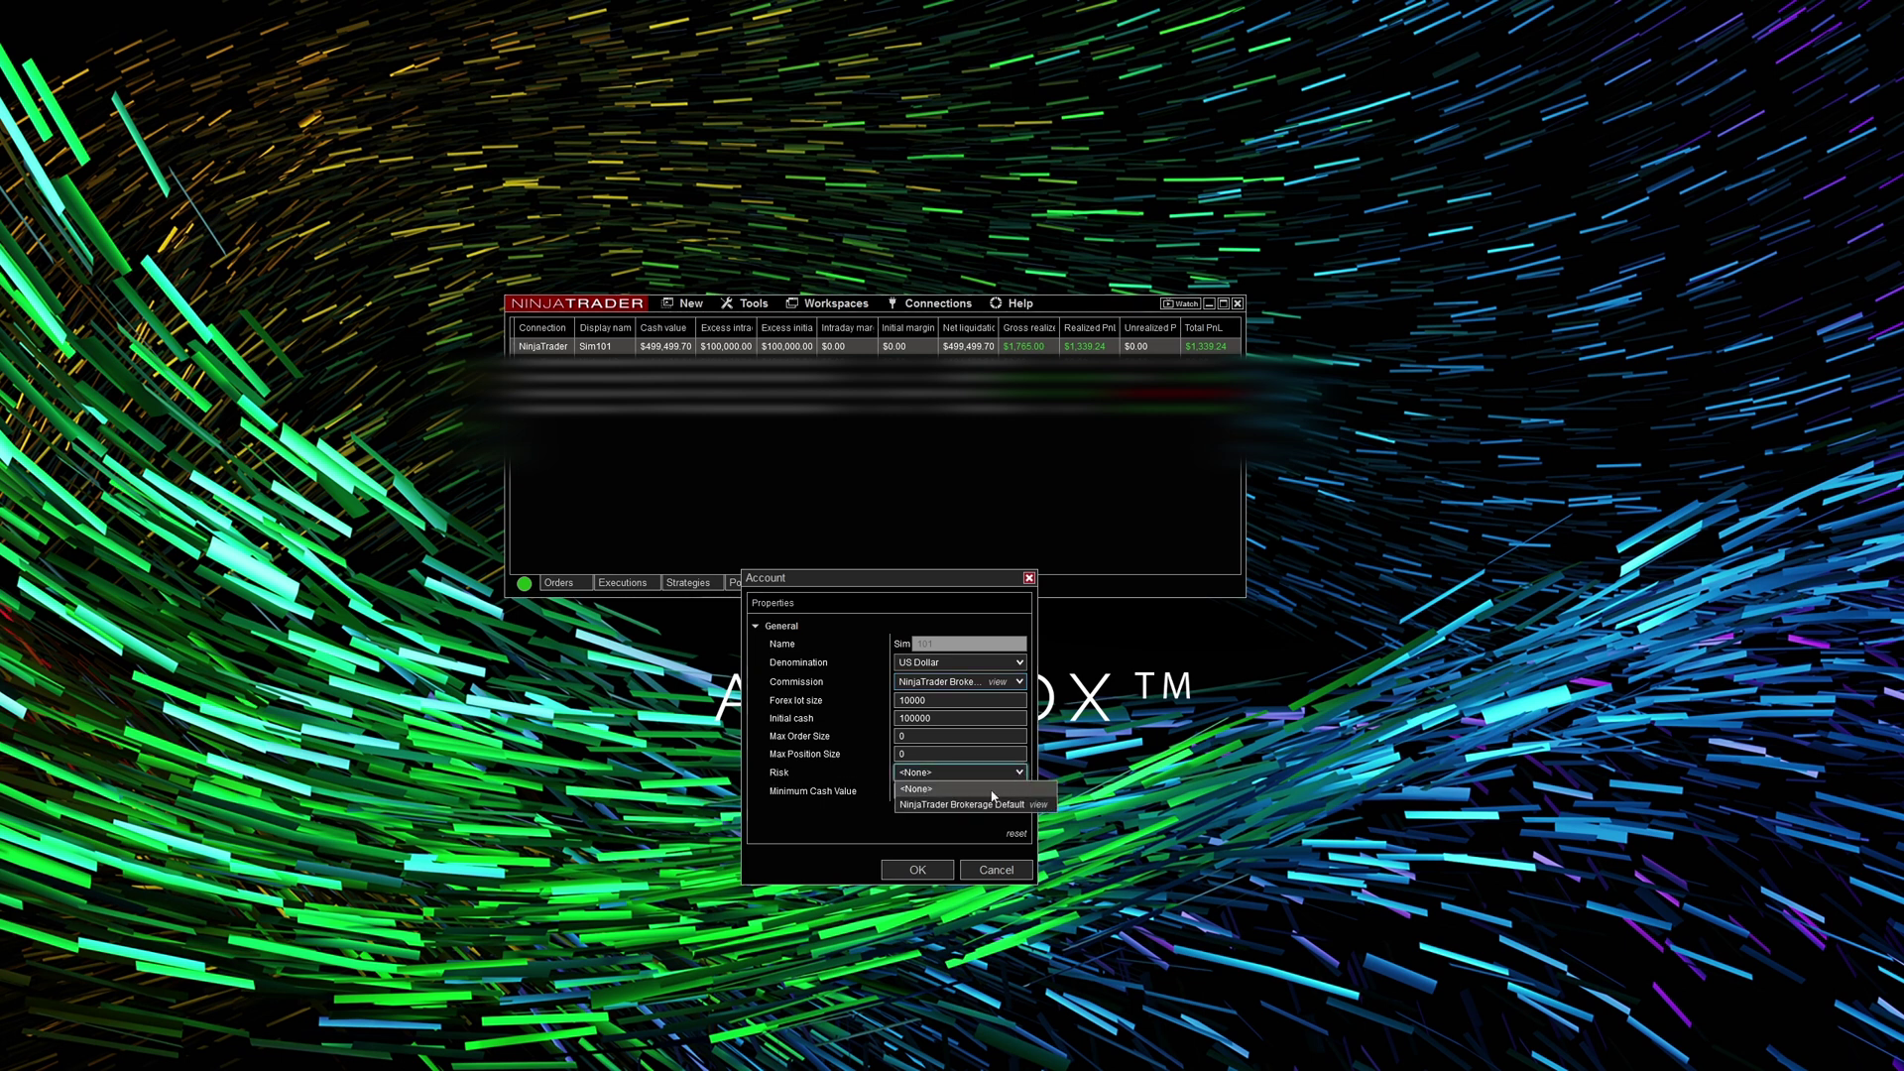
left_click(982, 806)
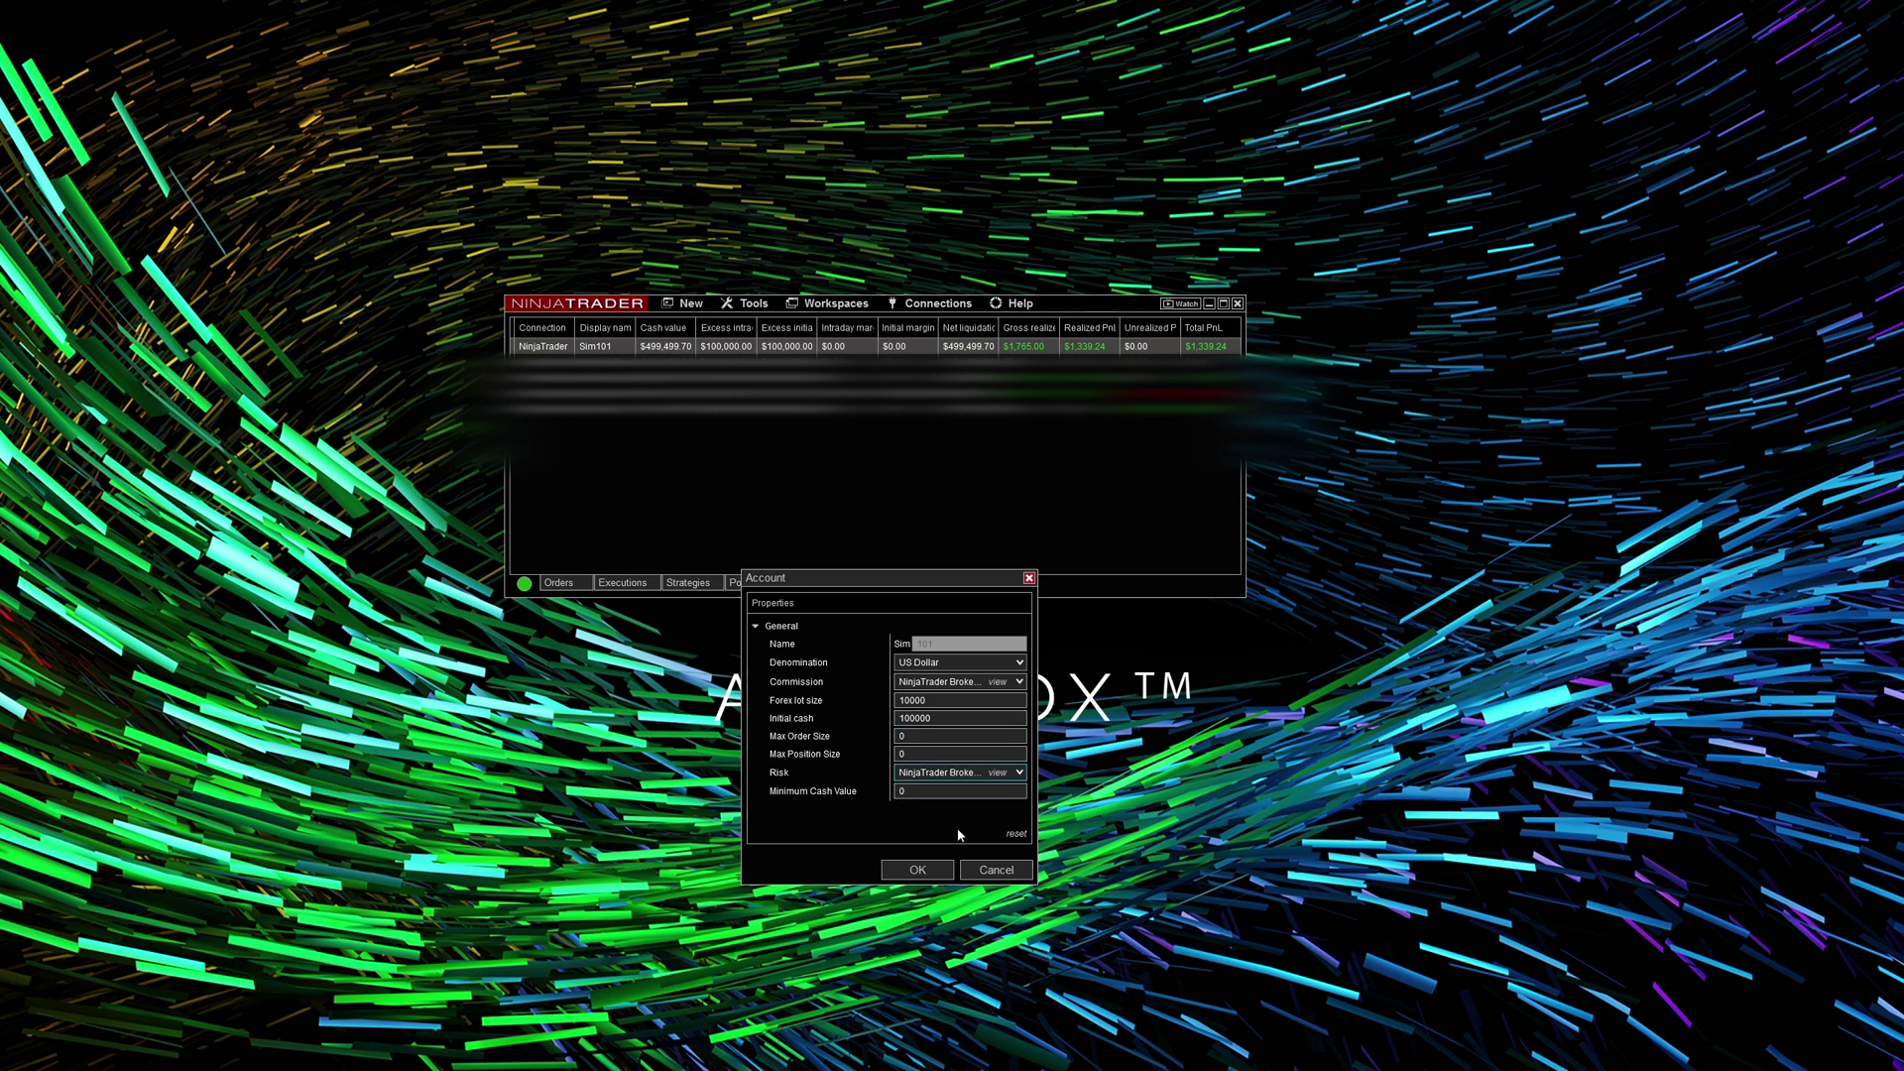
left_click(917, 870)
left_click(689, 584)
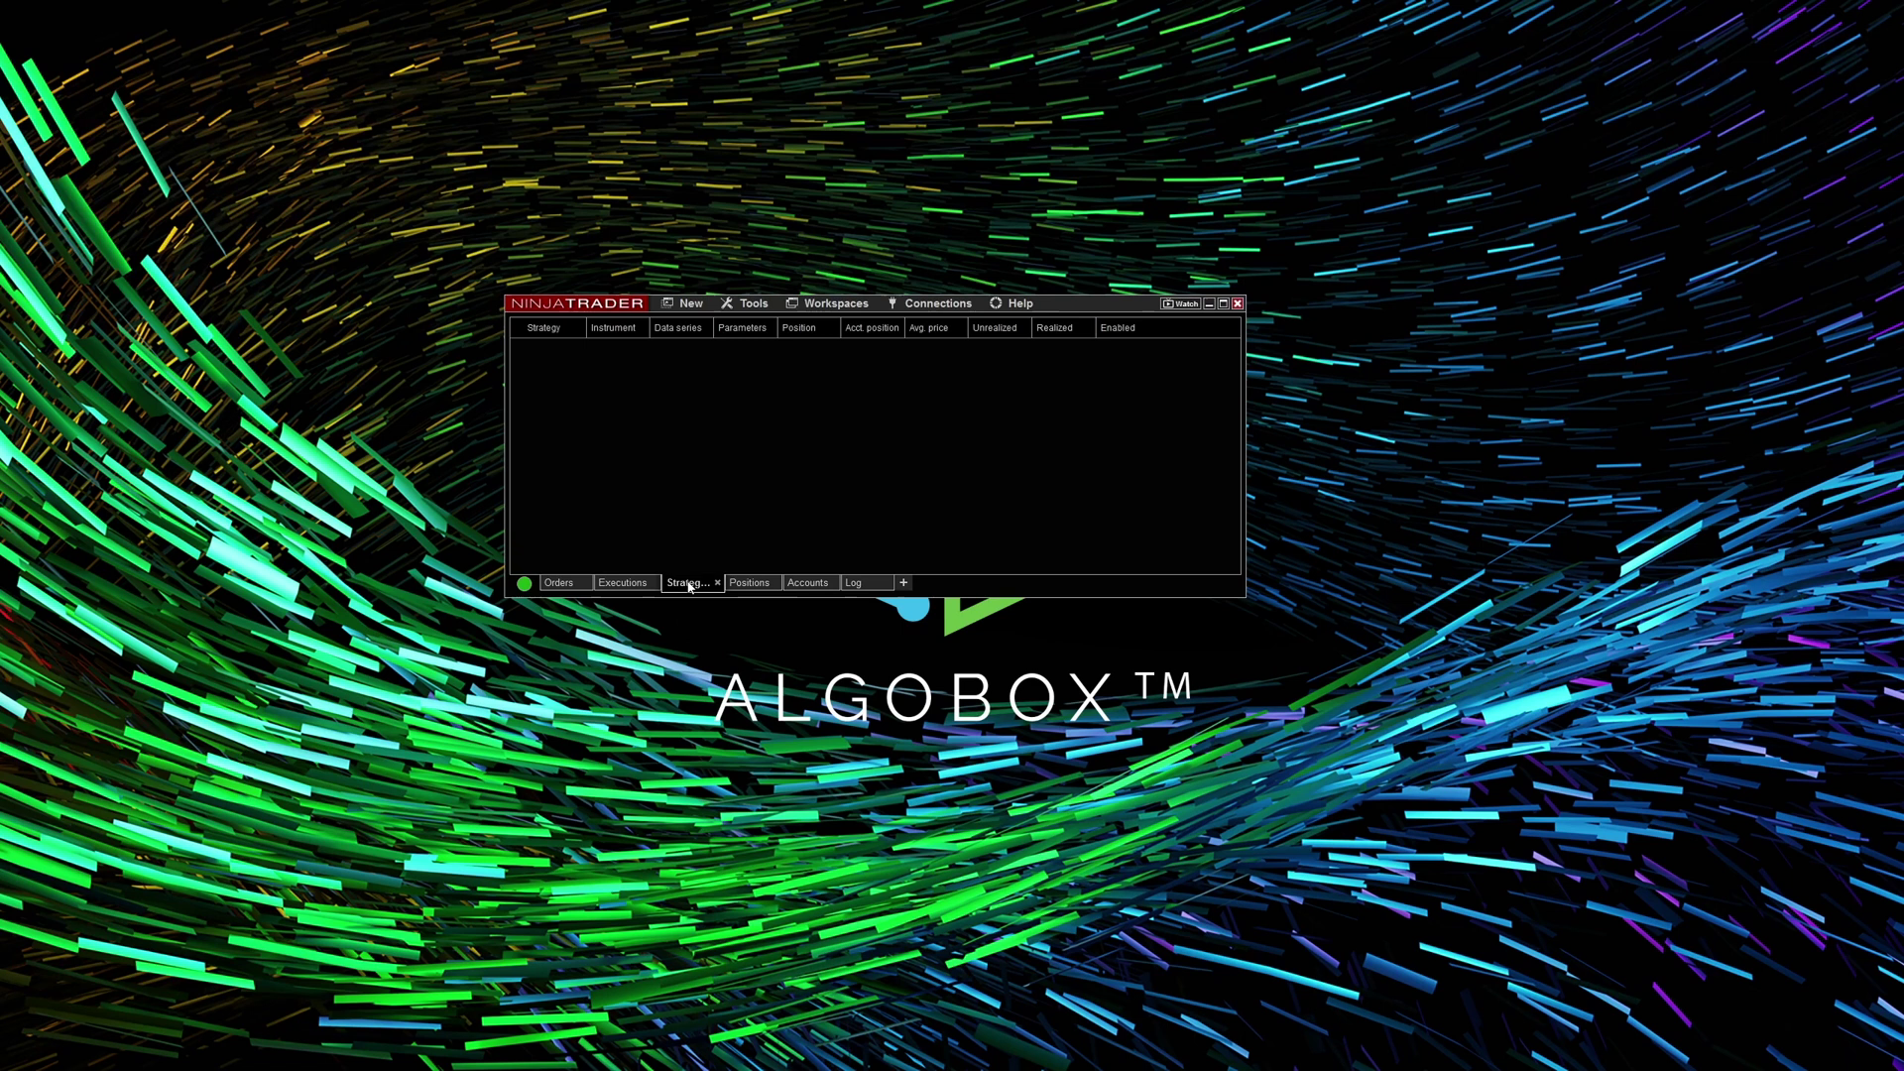
- Open a new chart of the NQ 09-23 future on 5-minute bars with 5 days of data
left_click(692, 308)
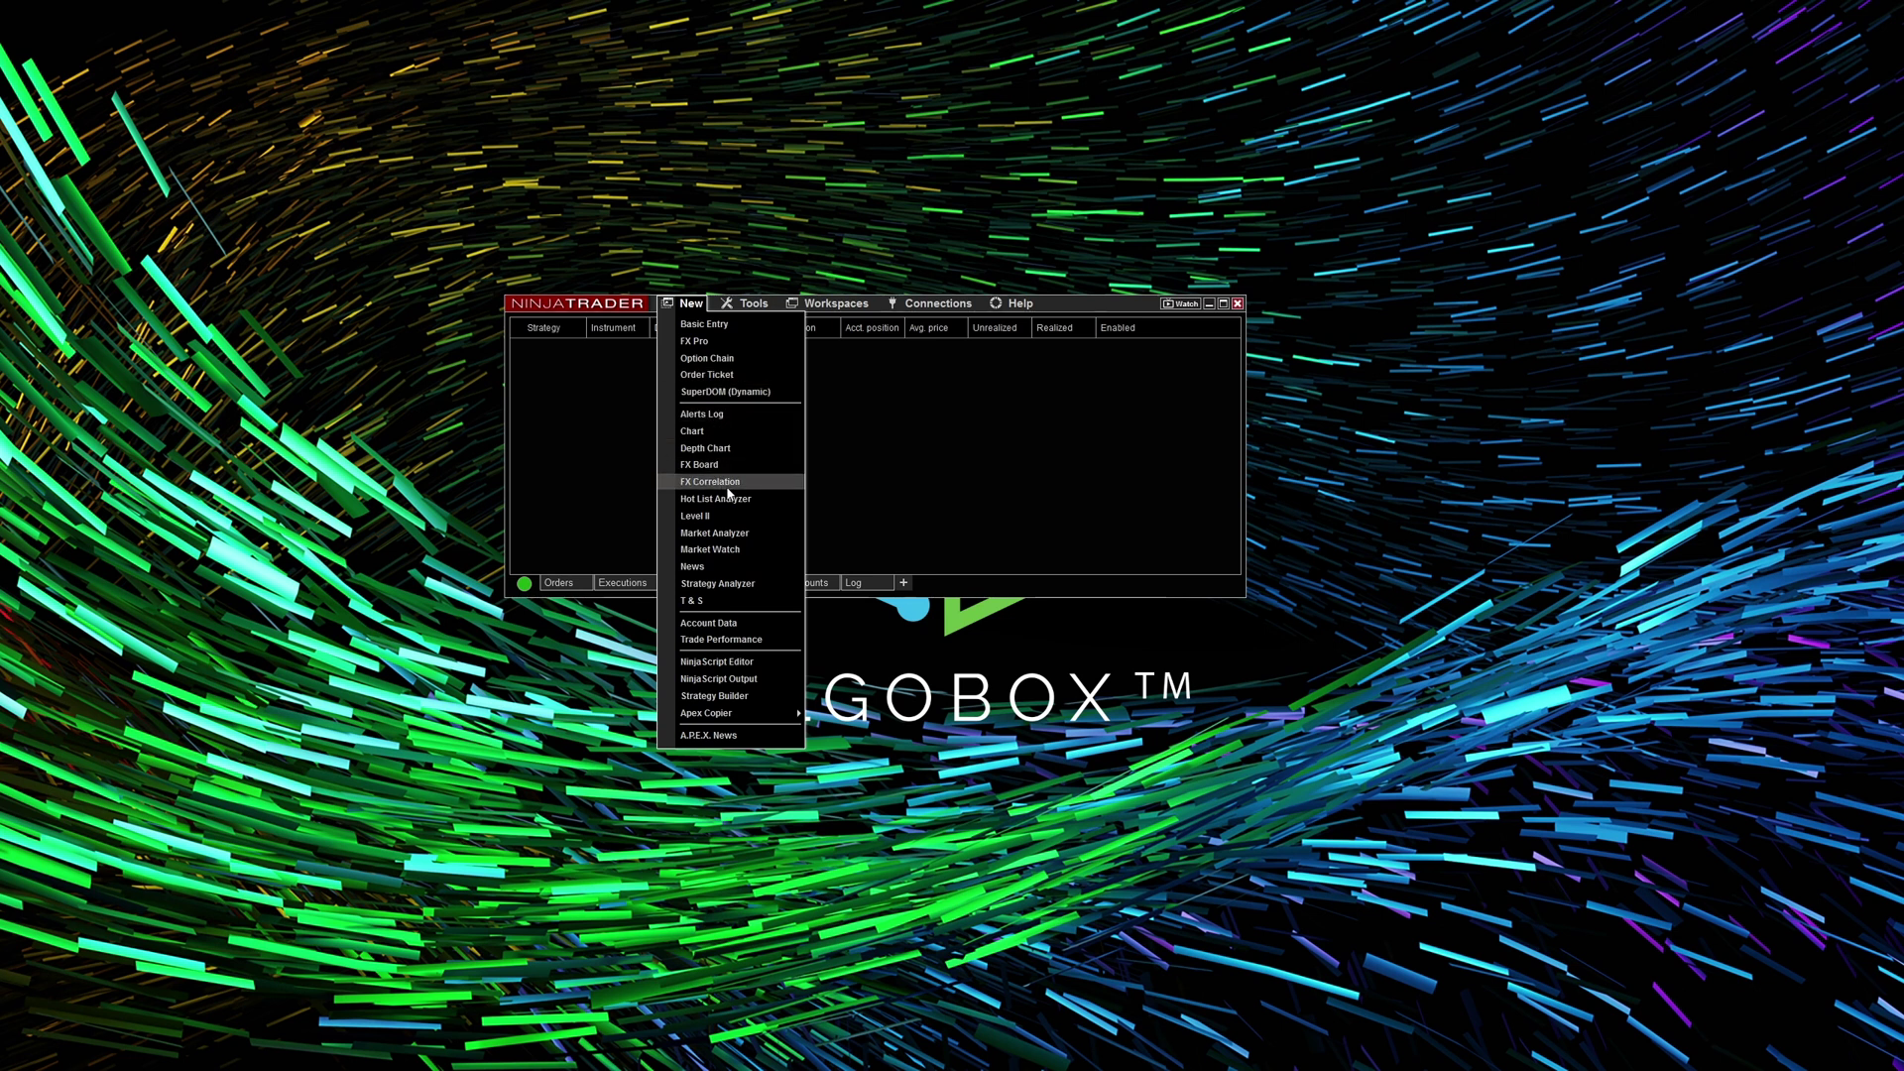
left_click(697, 432)
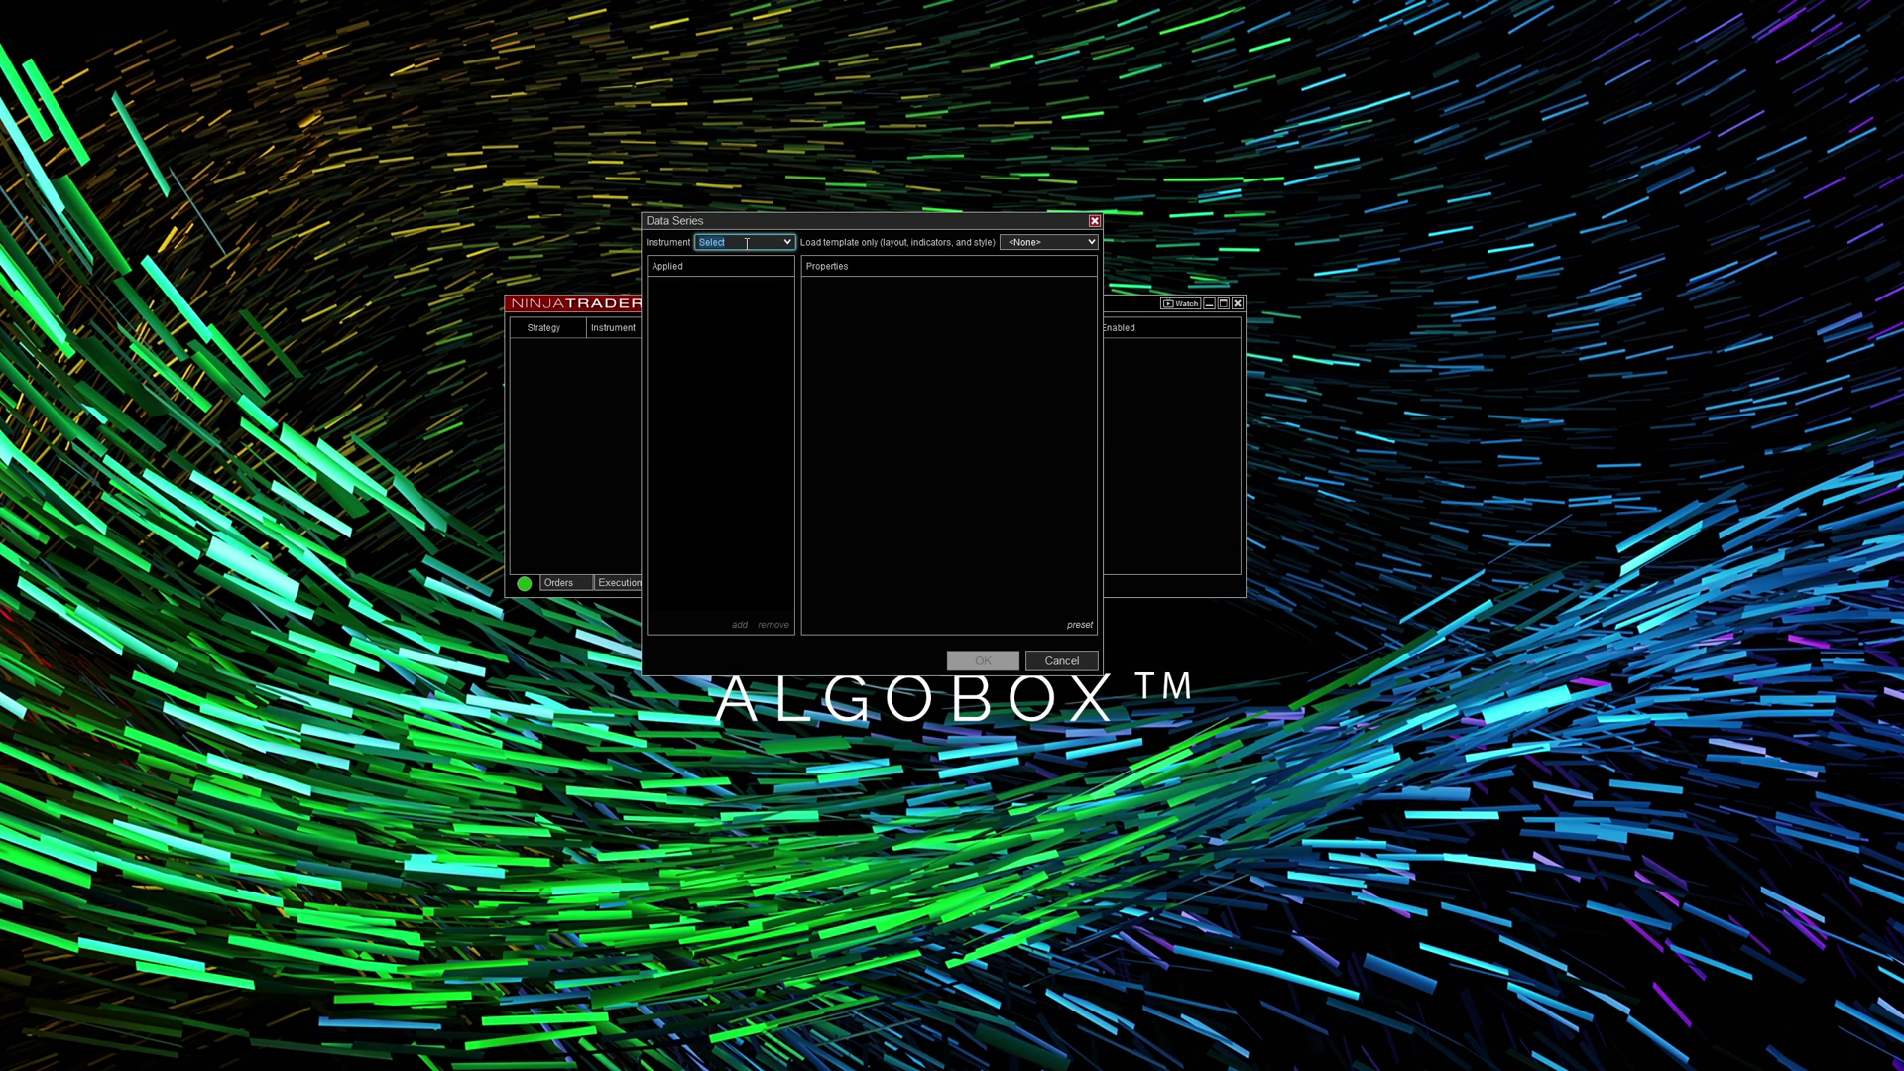
type("NQ")
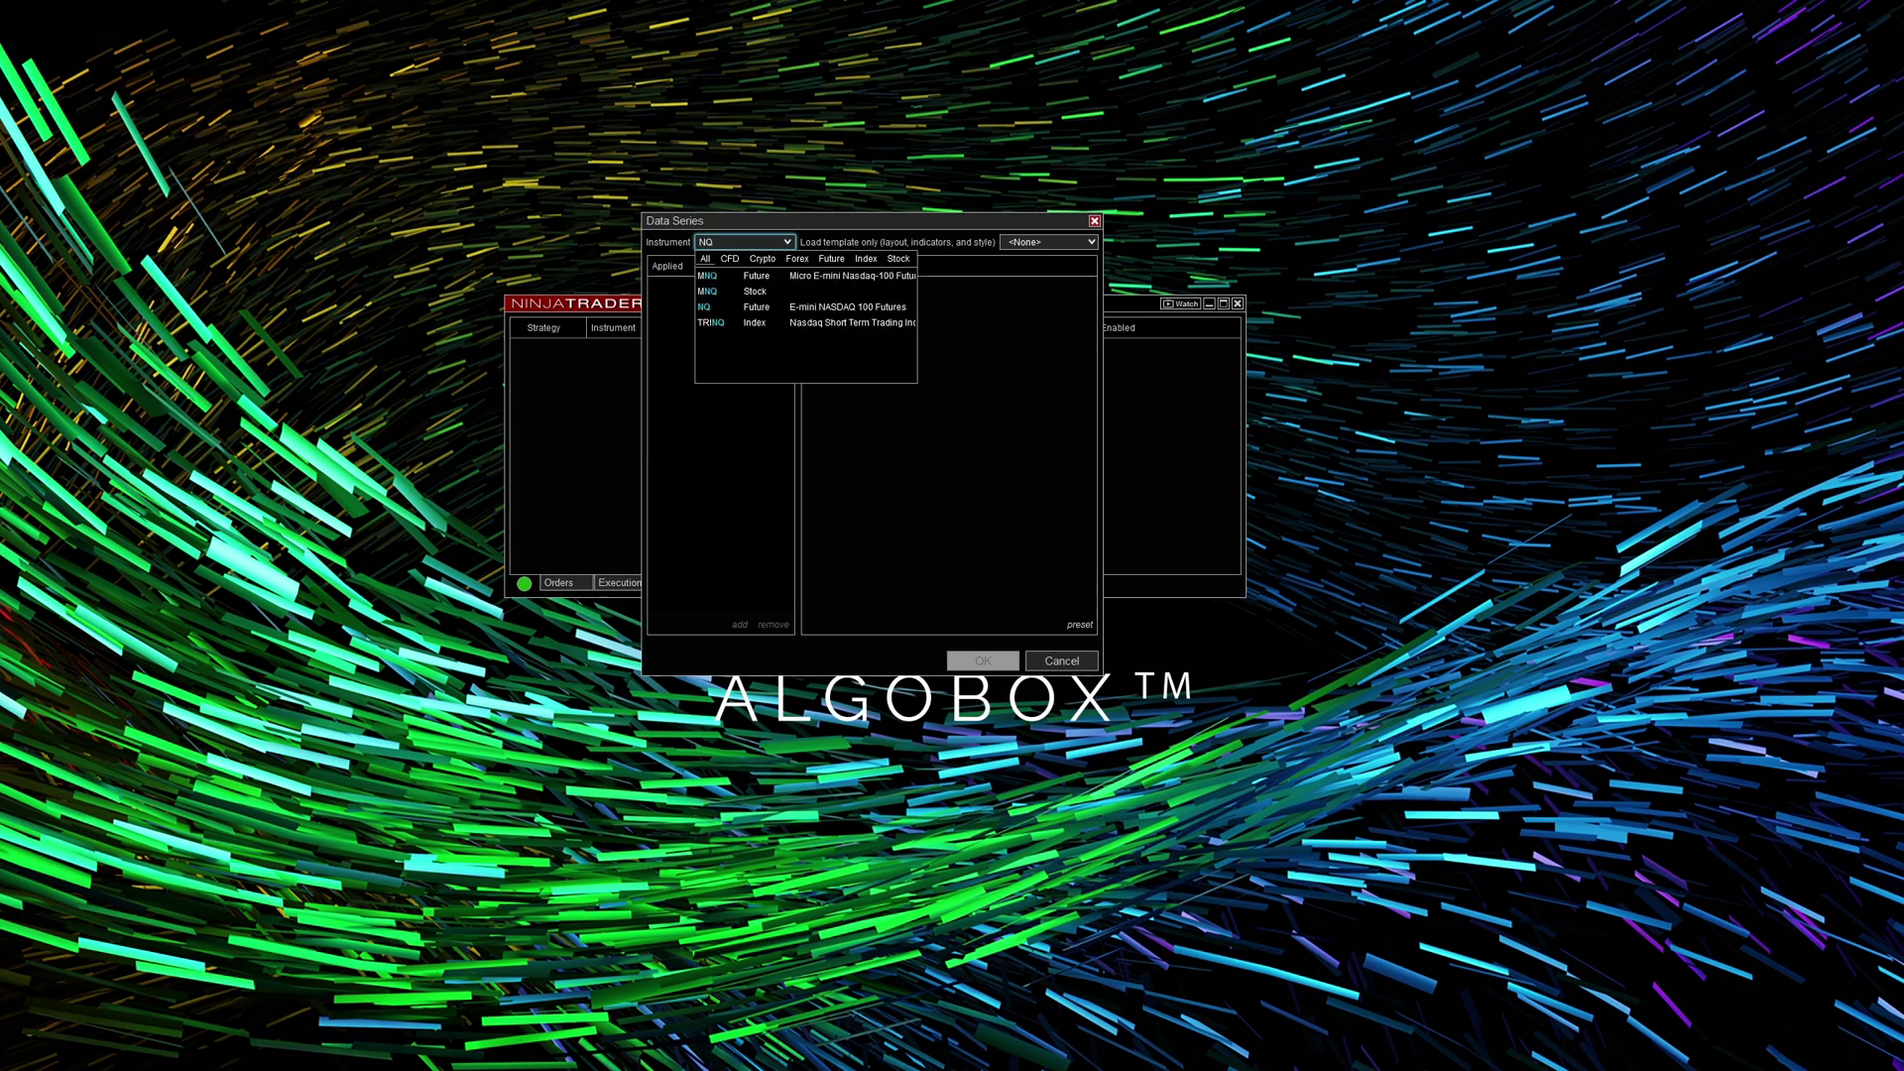
left_click(836, 259)
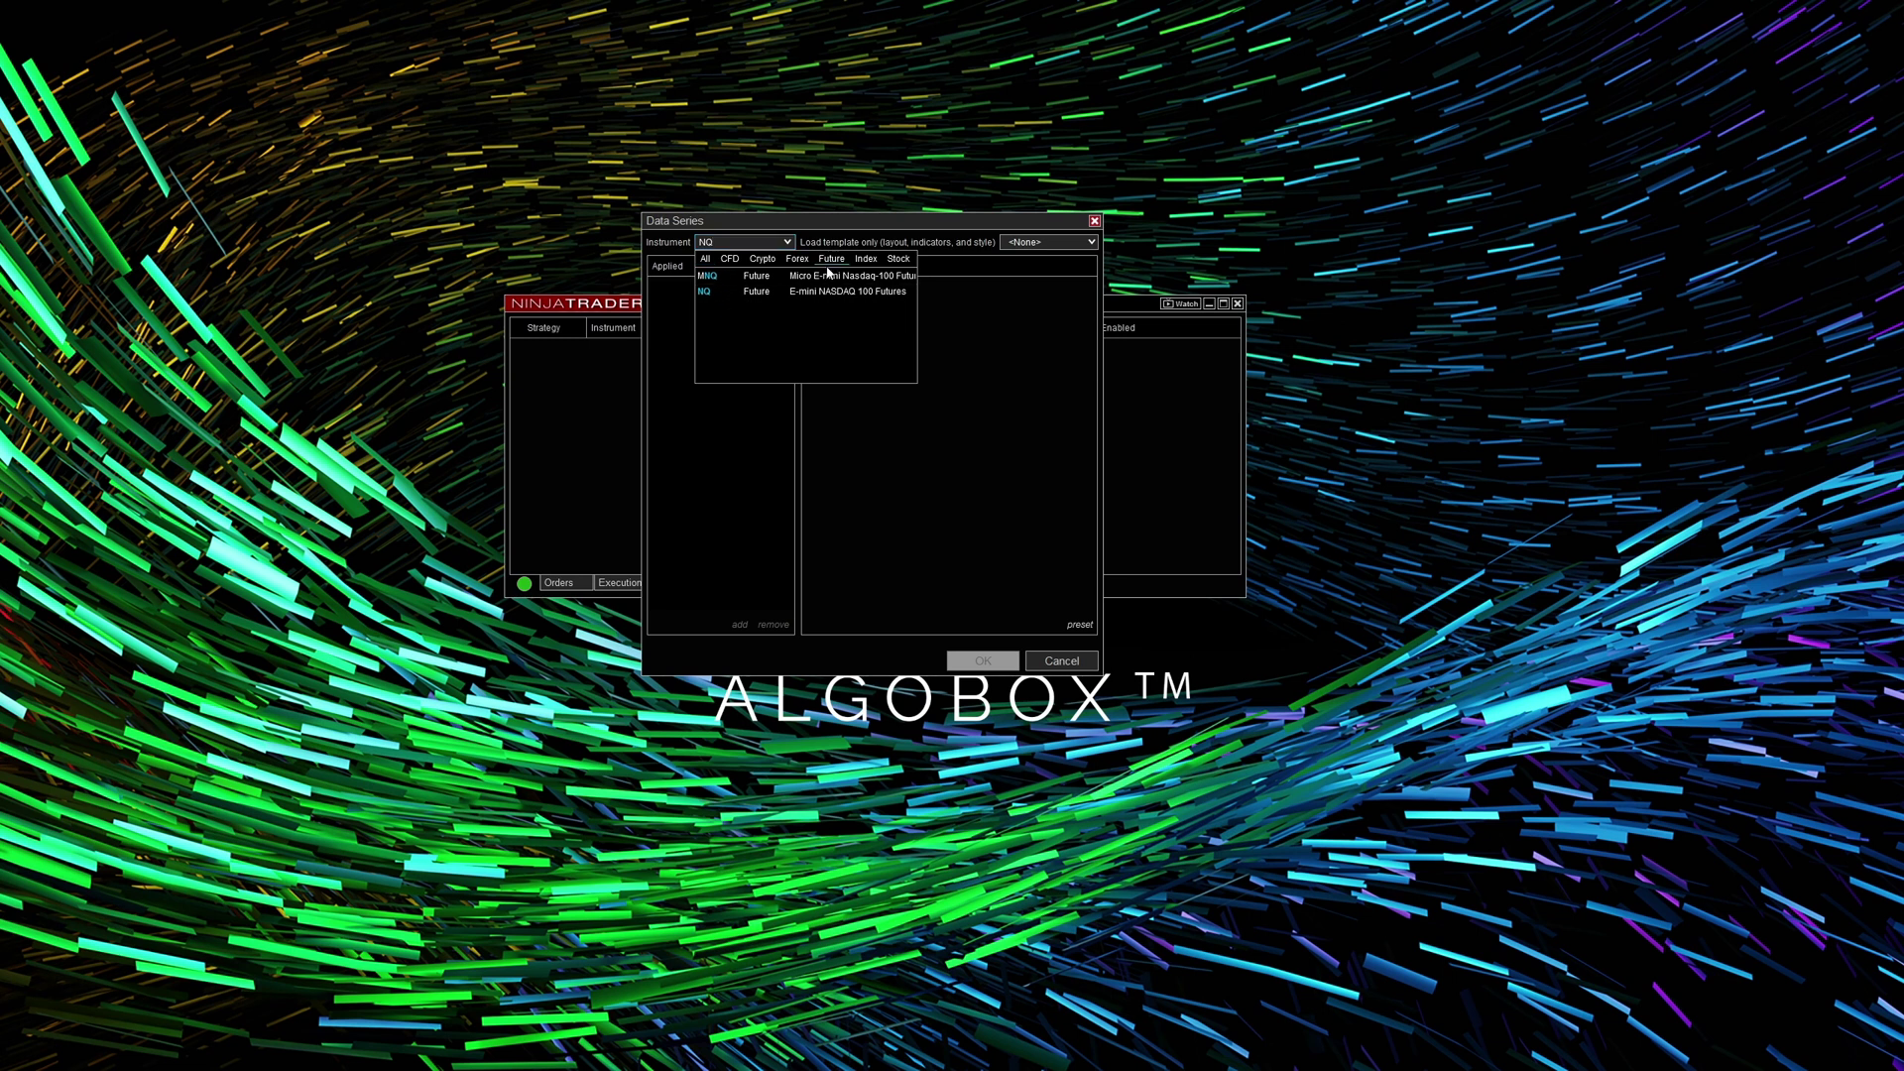
left_click(716, 293)
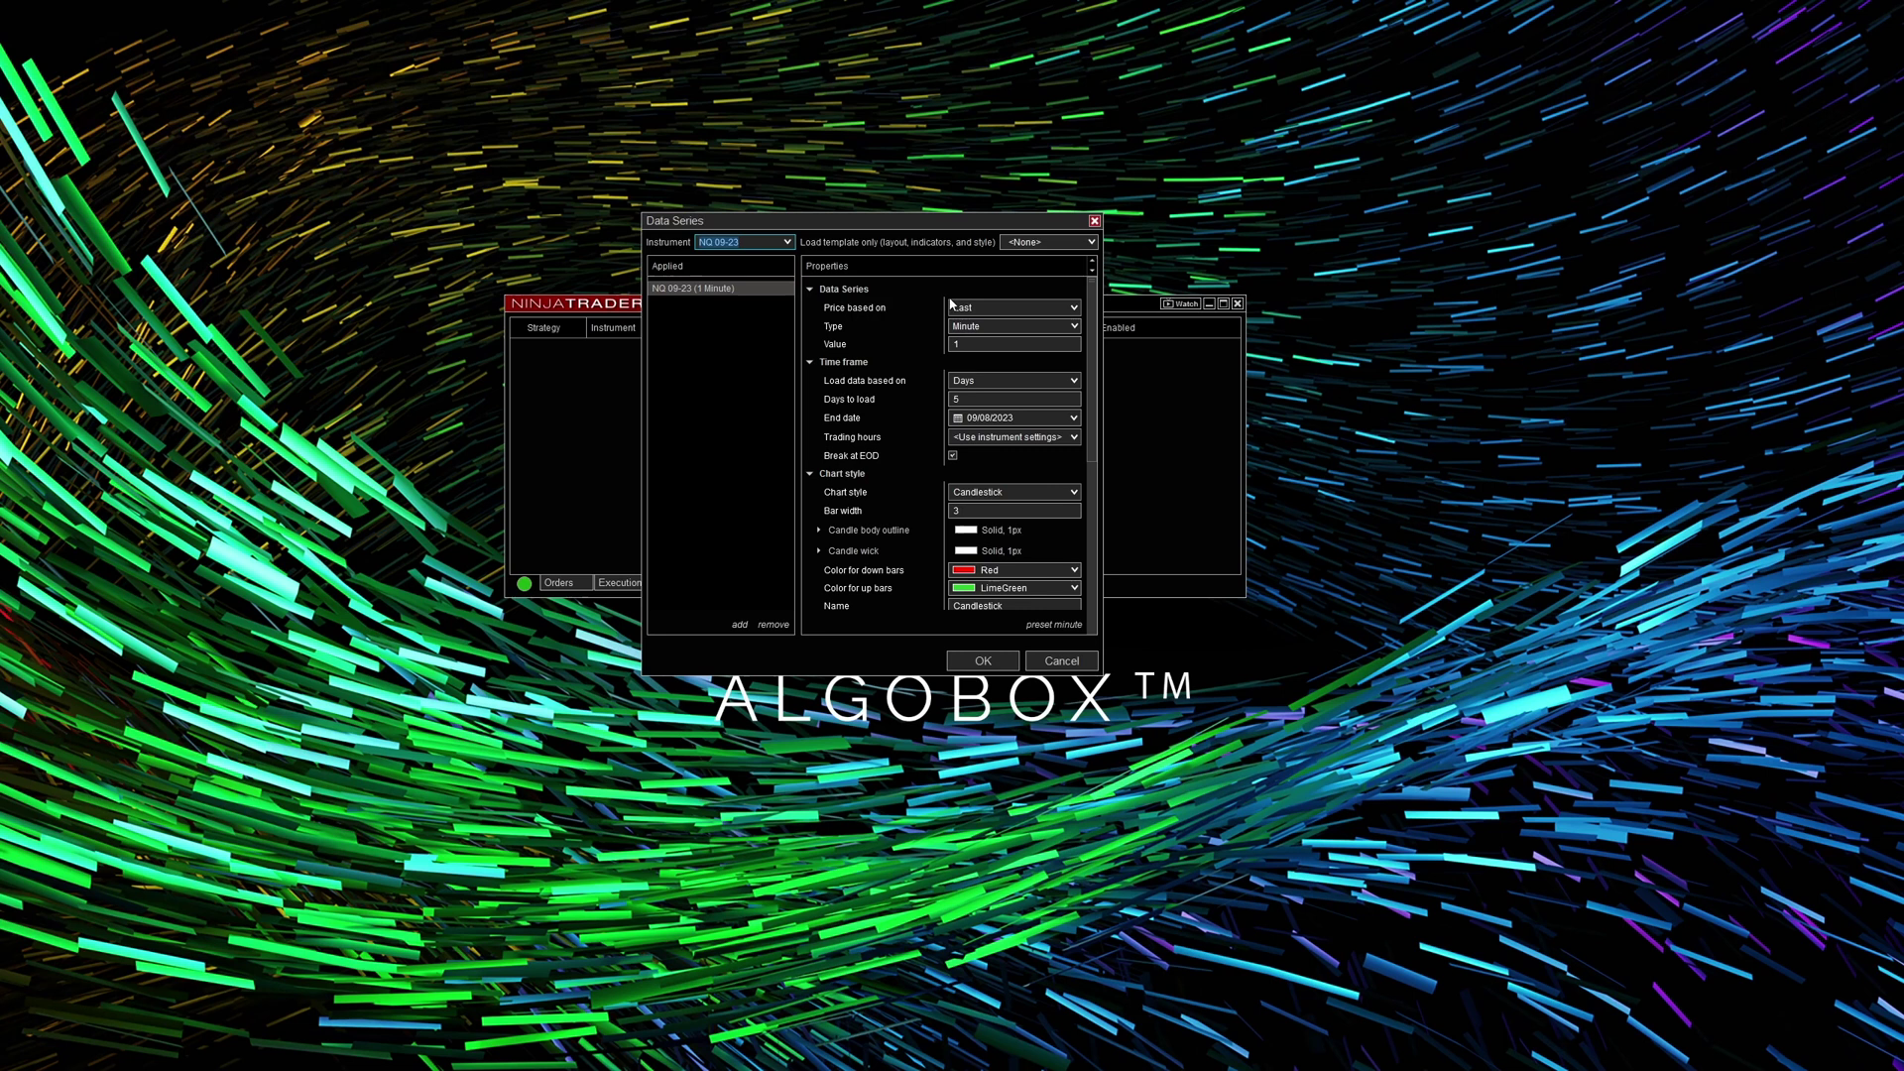
left_click(948, 343)
left_click(988, 659)
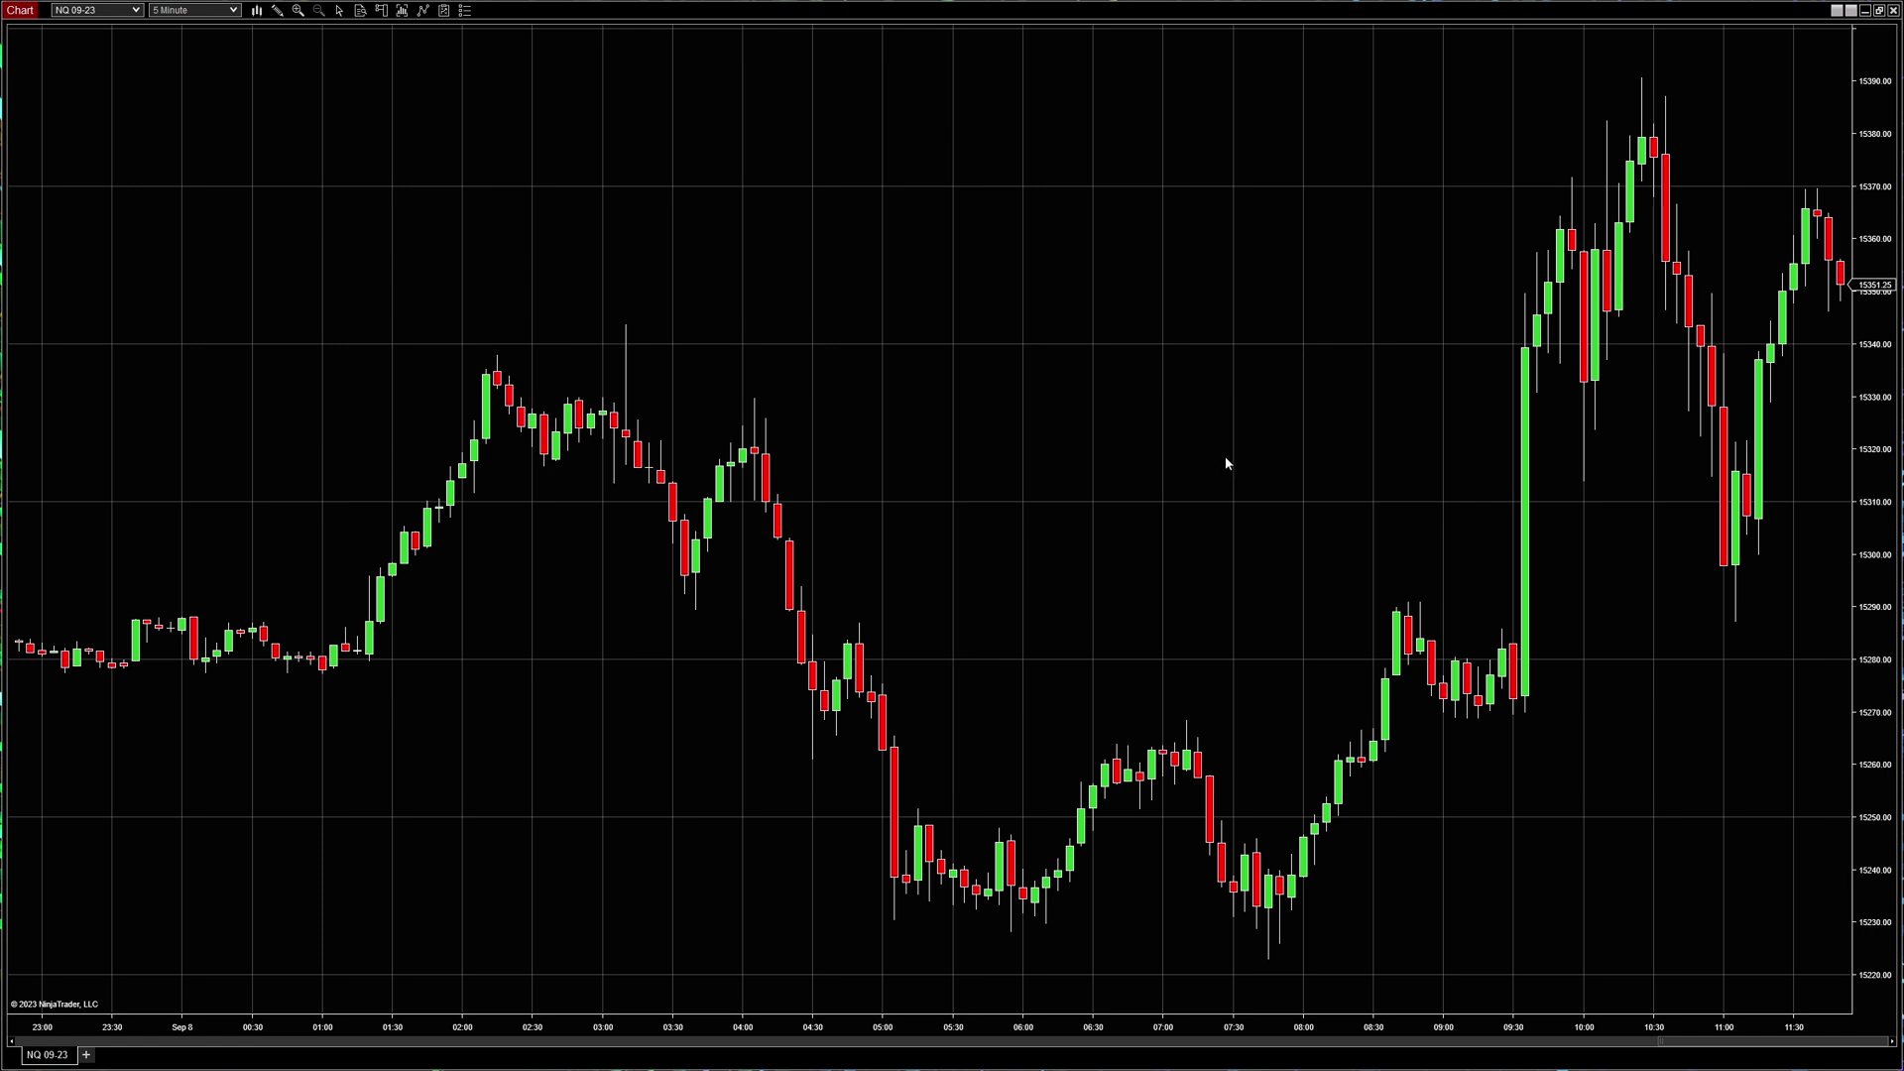
- Hide the chart's horizontal and vertical grid lines and apply the change
right_click(1058, 291)
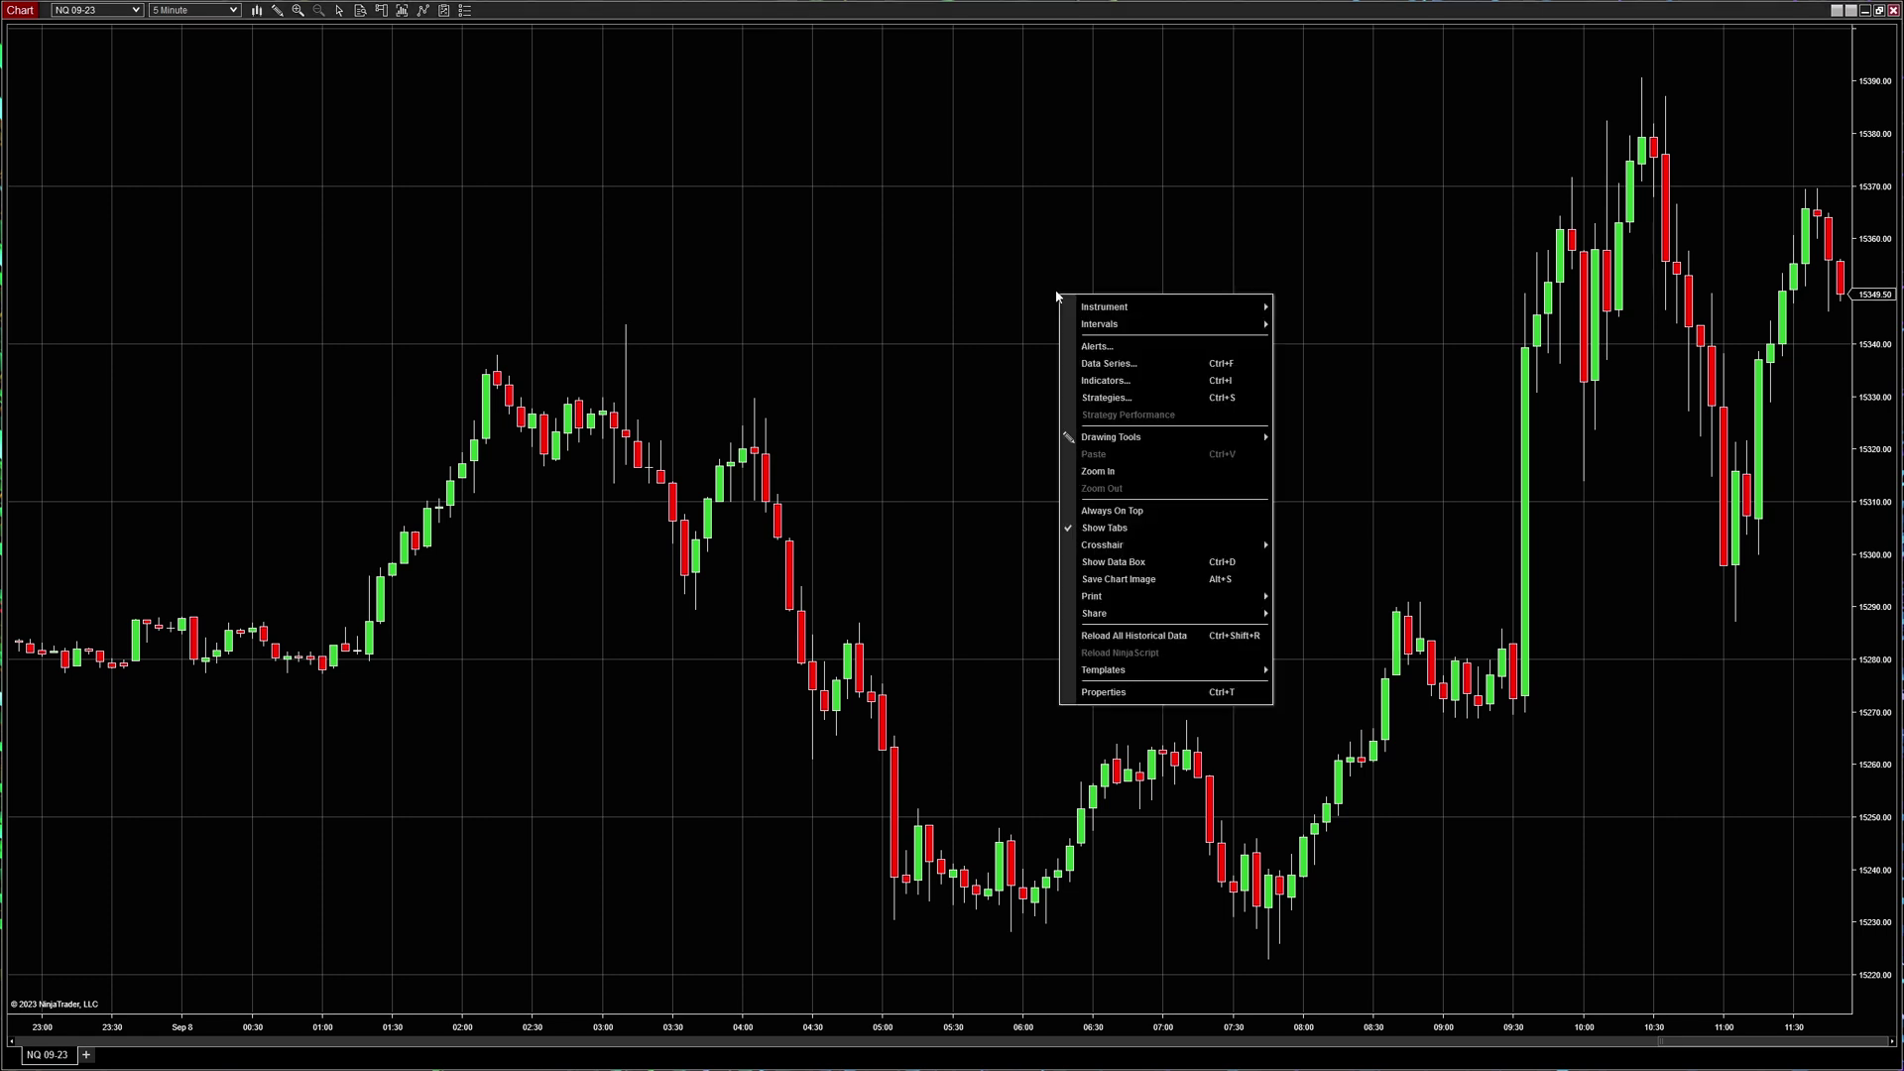
left_click(1097, 691)
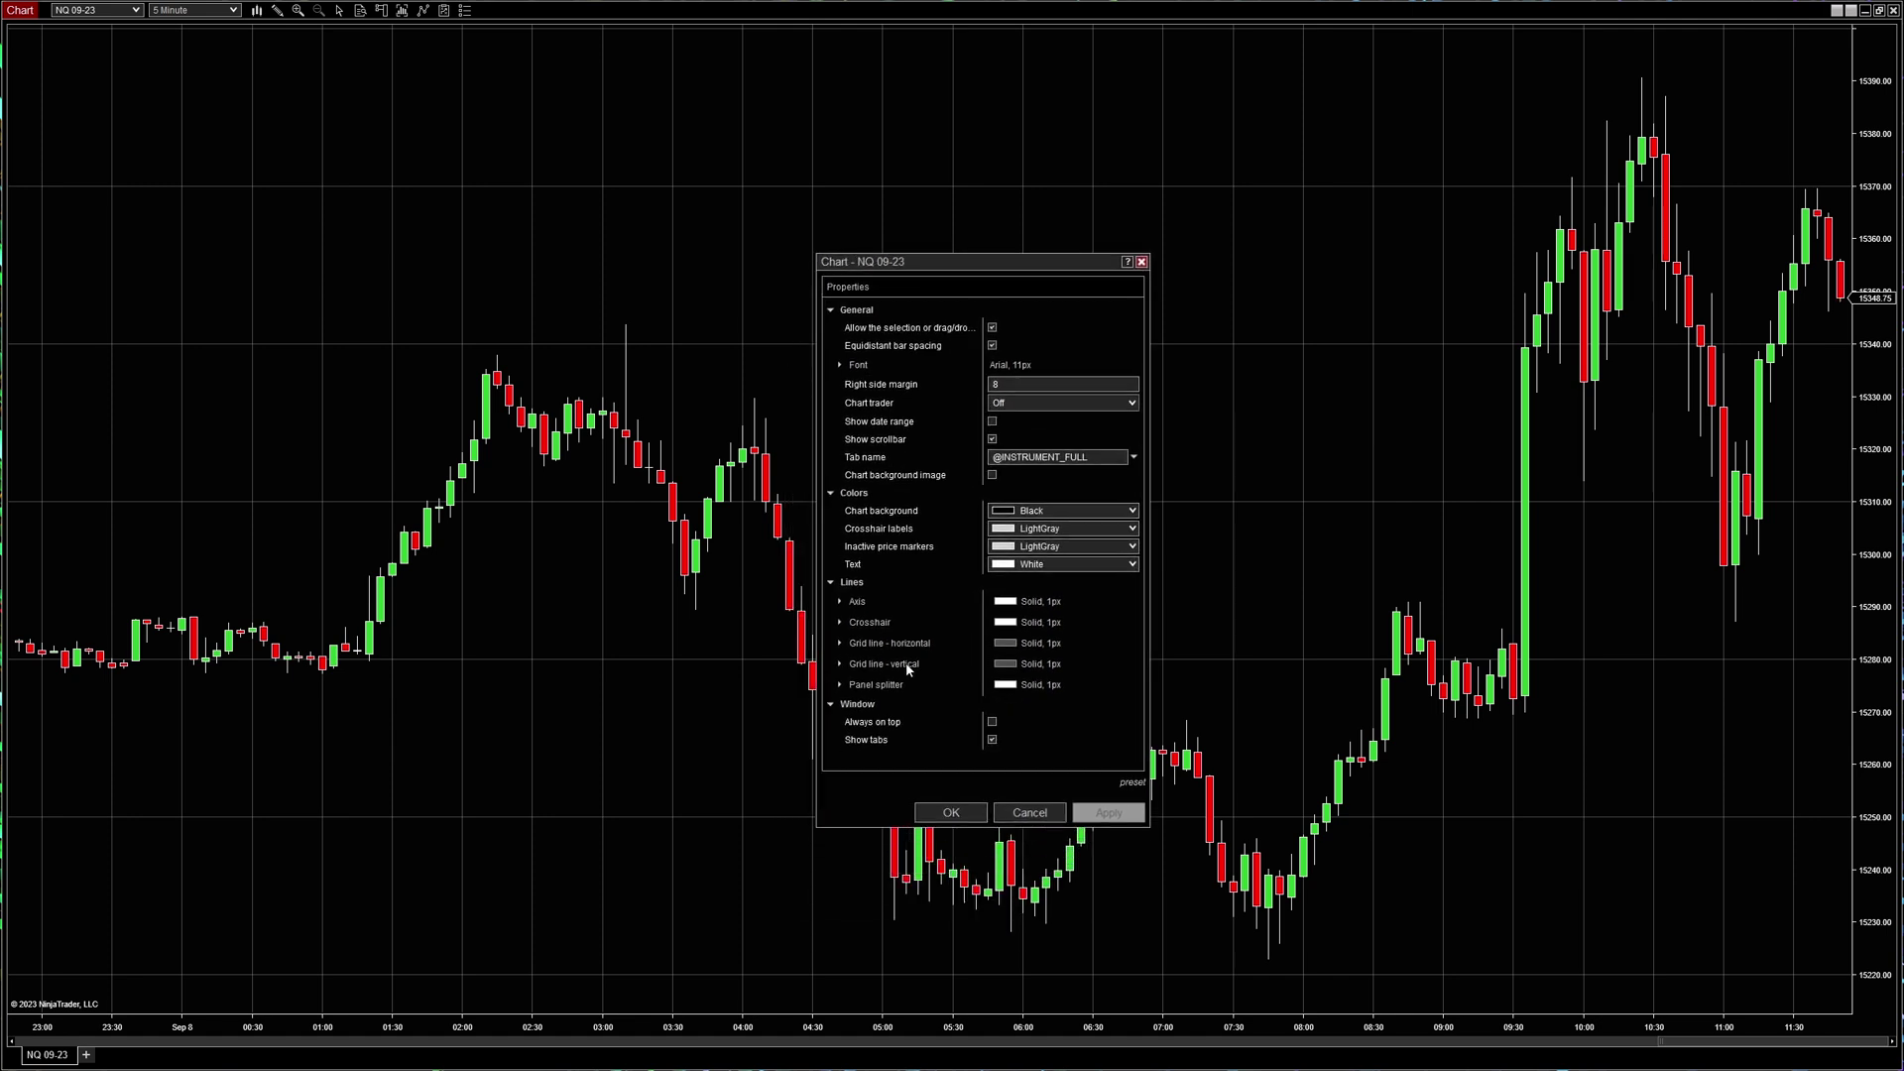
left_click(840, 644)
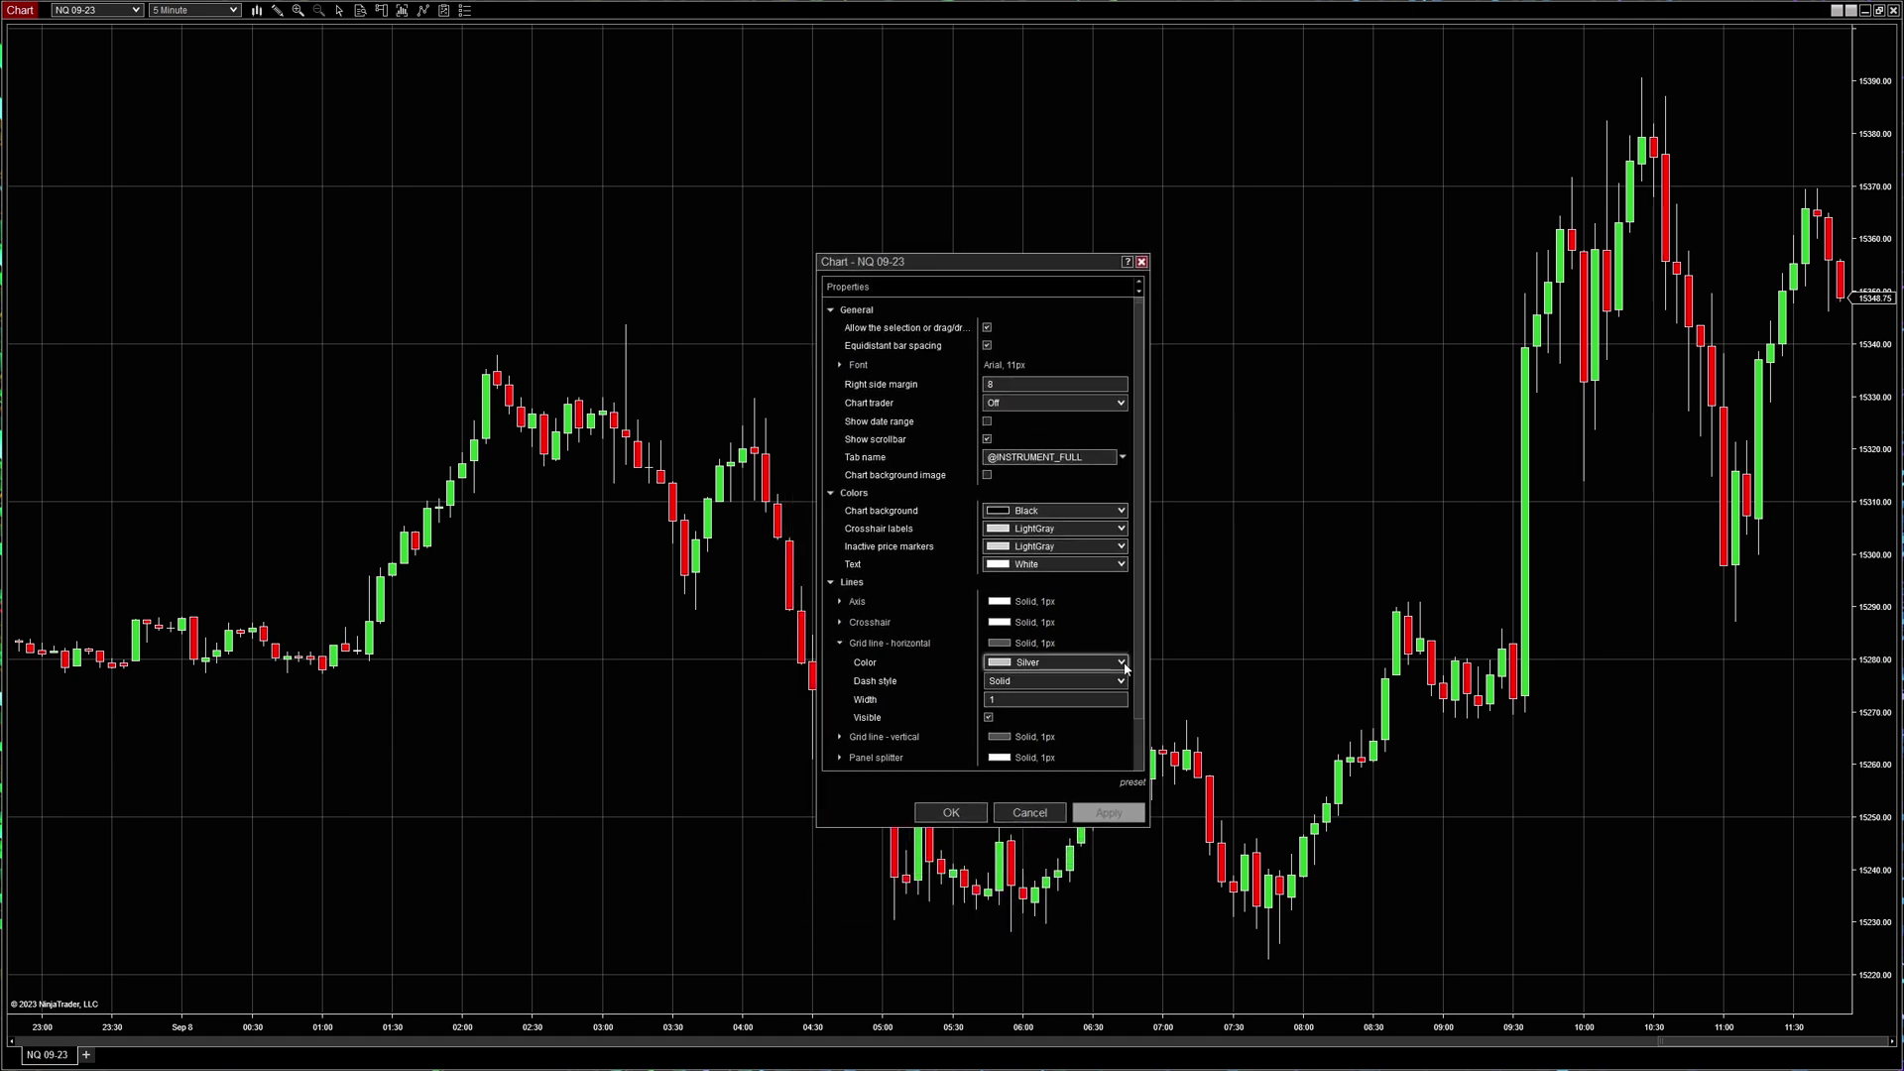
left_click(988, 717)
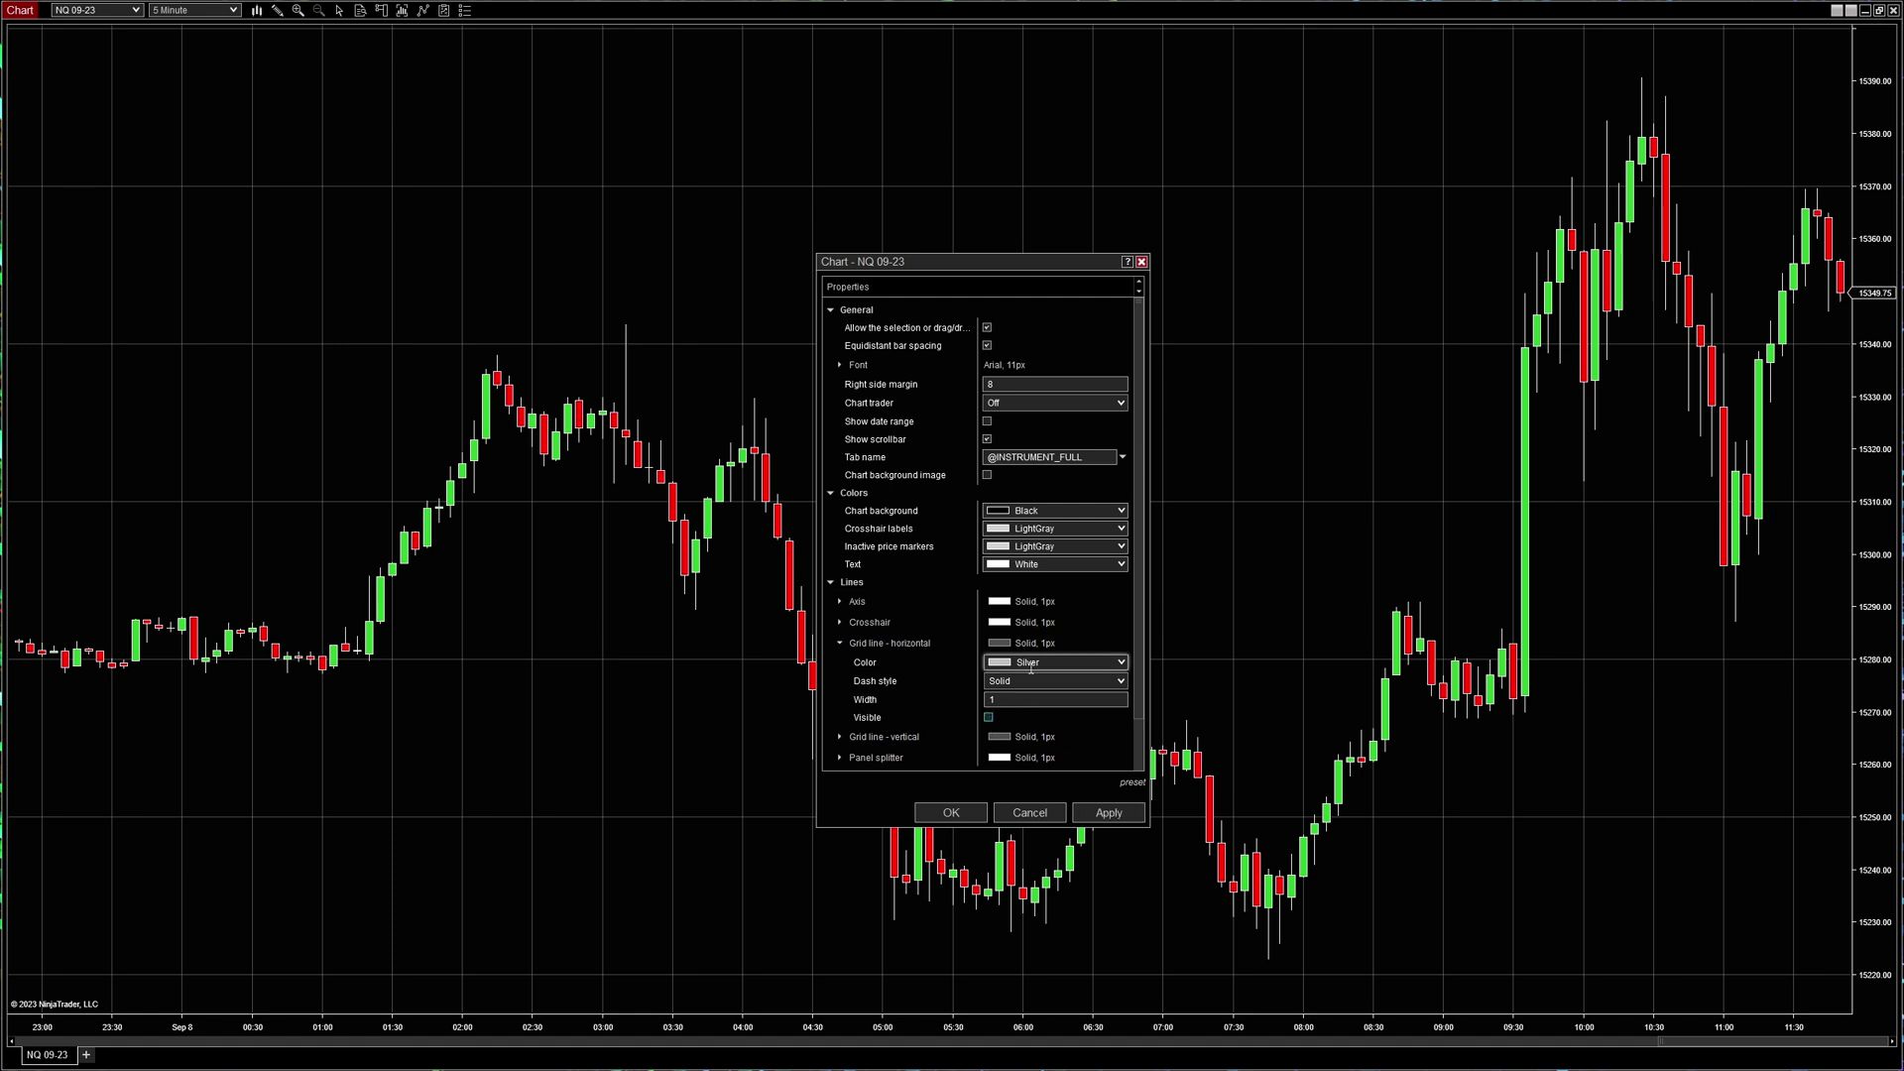
scroll(900, 717, "down", 1)
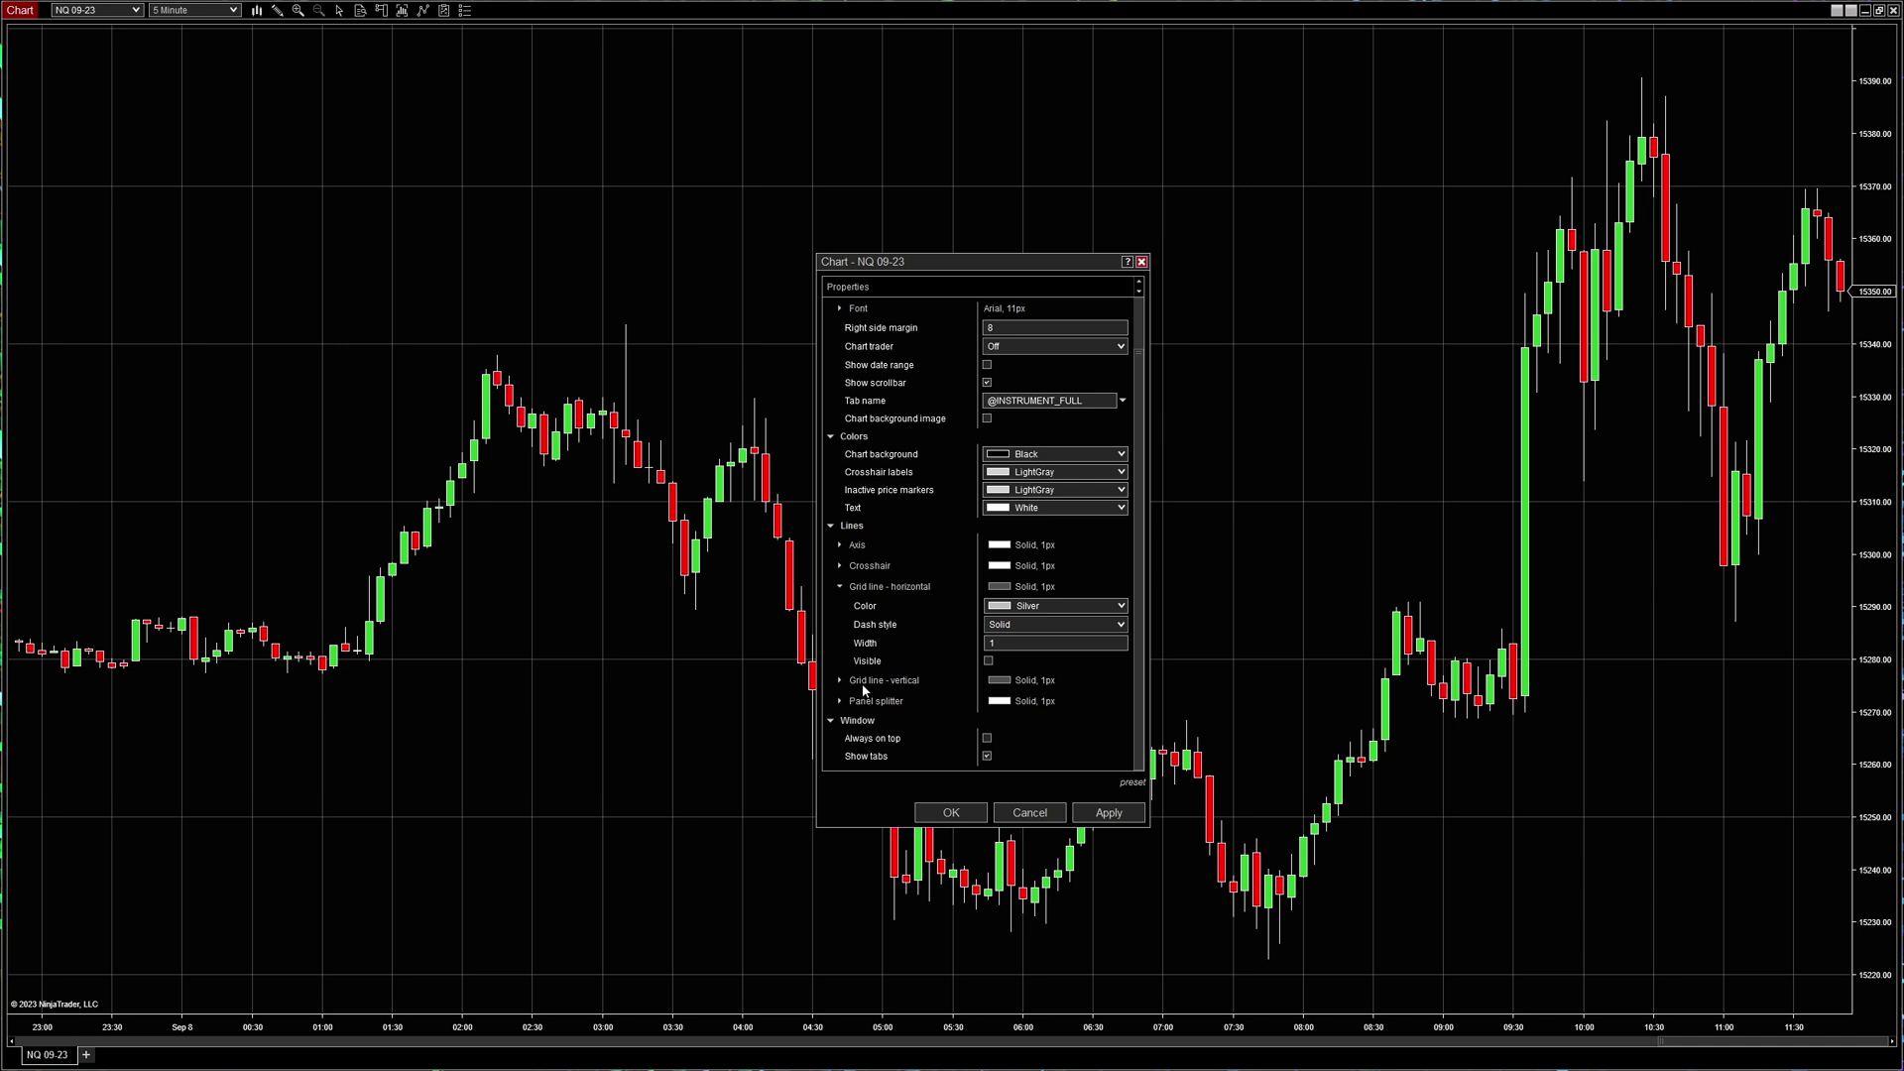
left_click(841, 681)
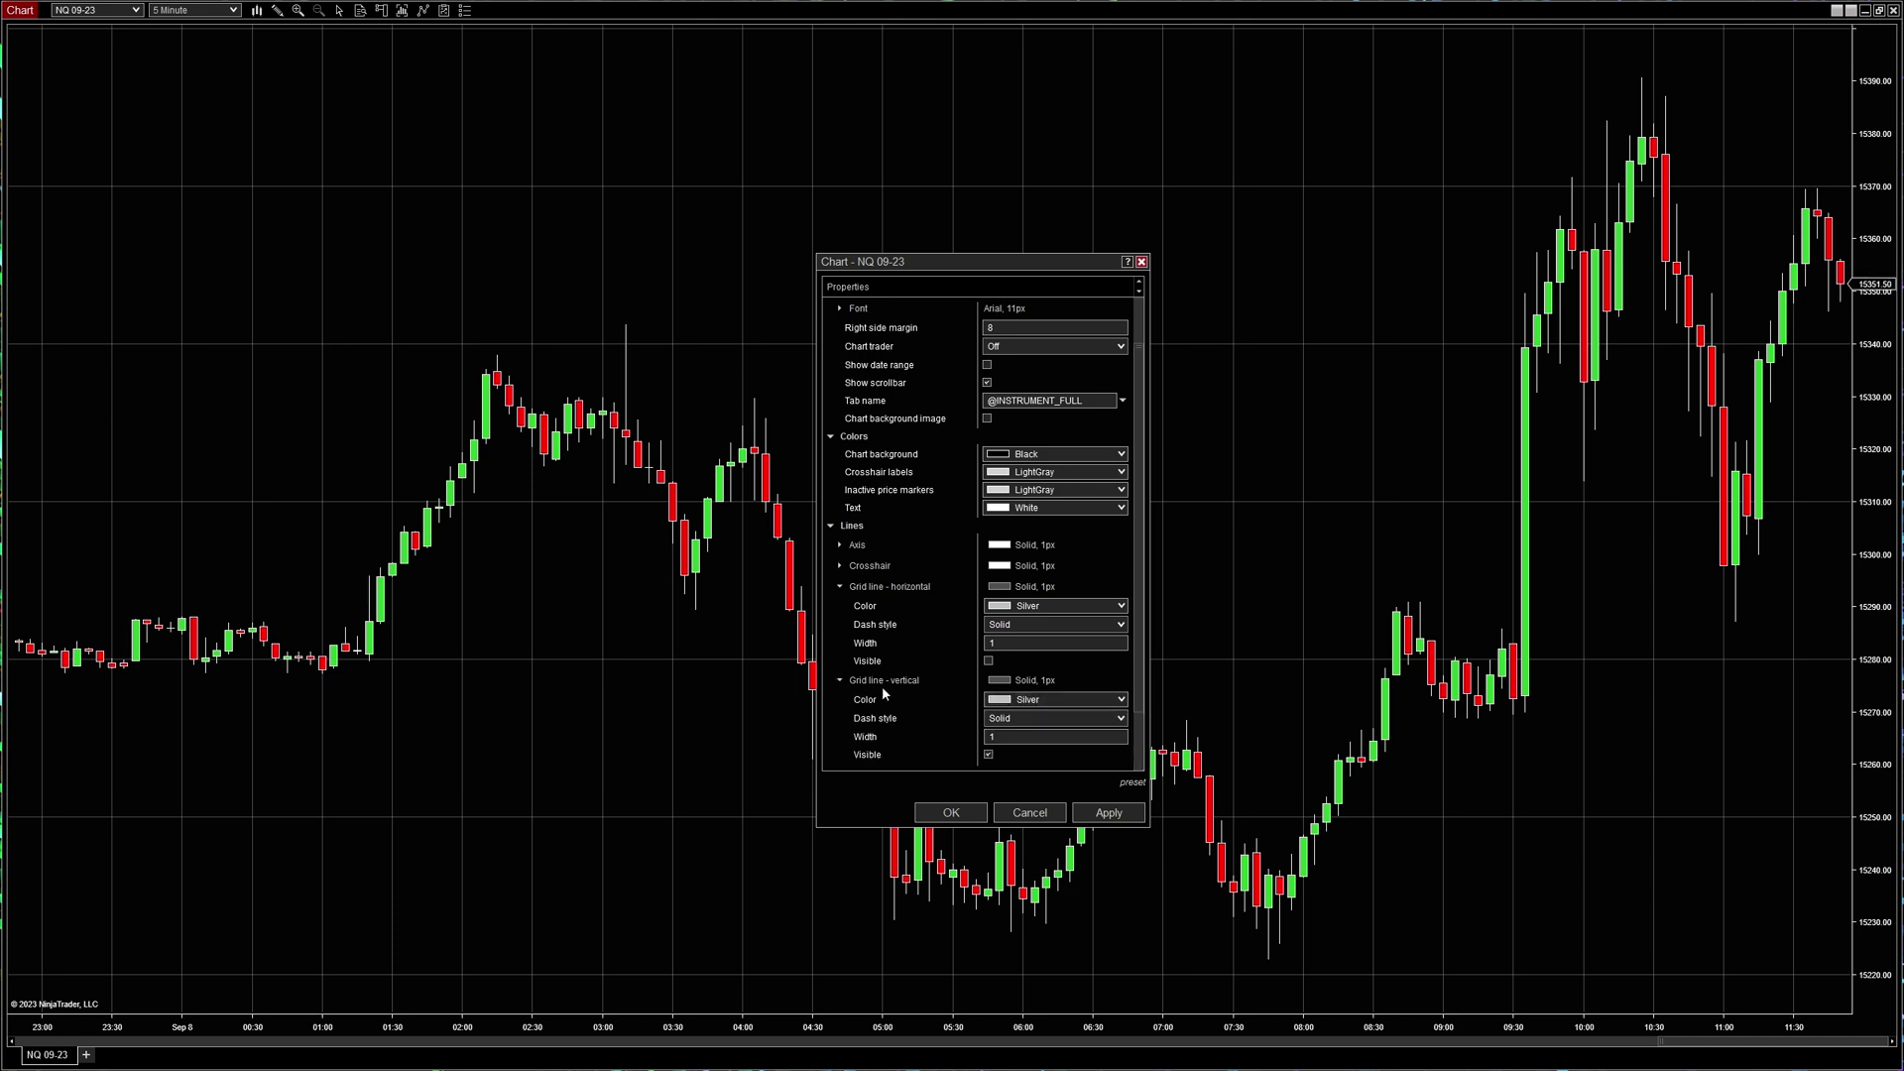
scroll(1029, 697, "down", 2)
left_click(988, 685)
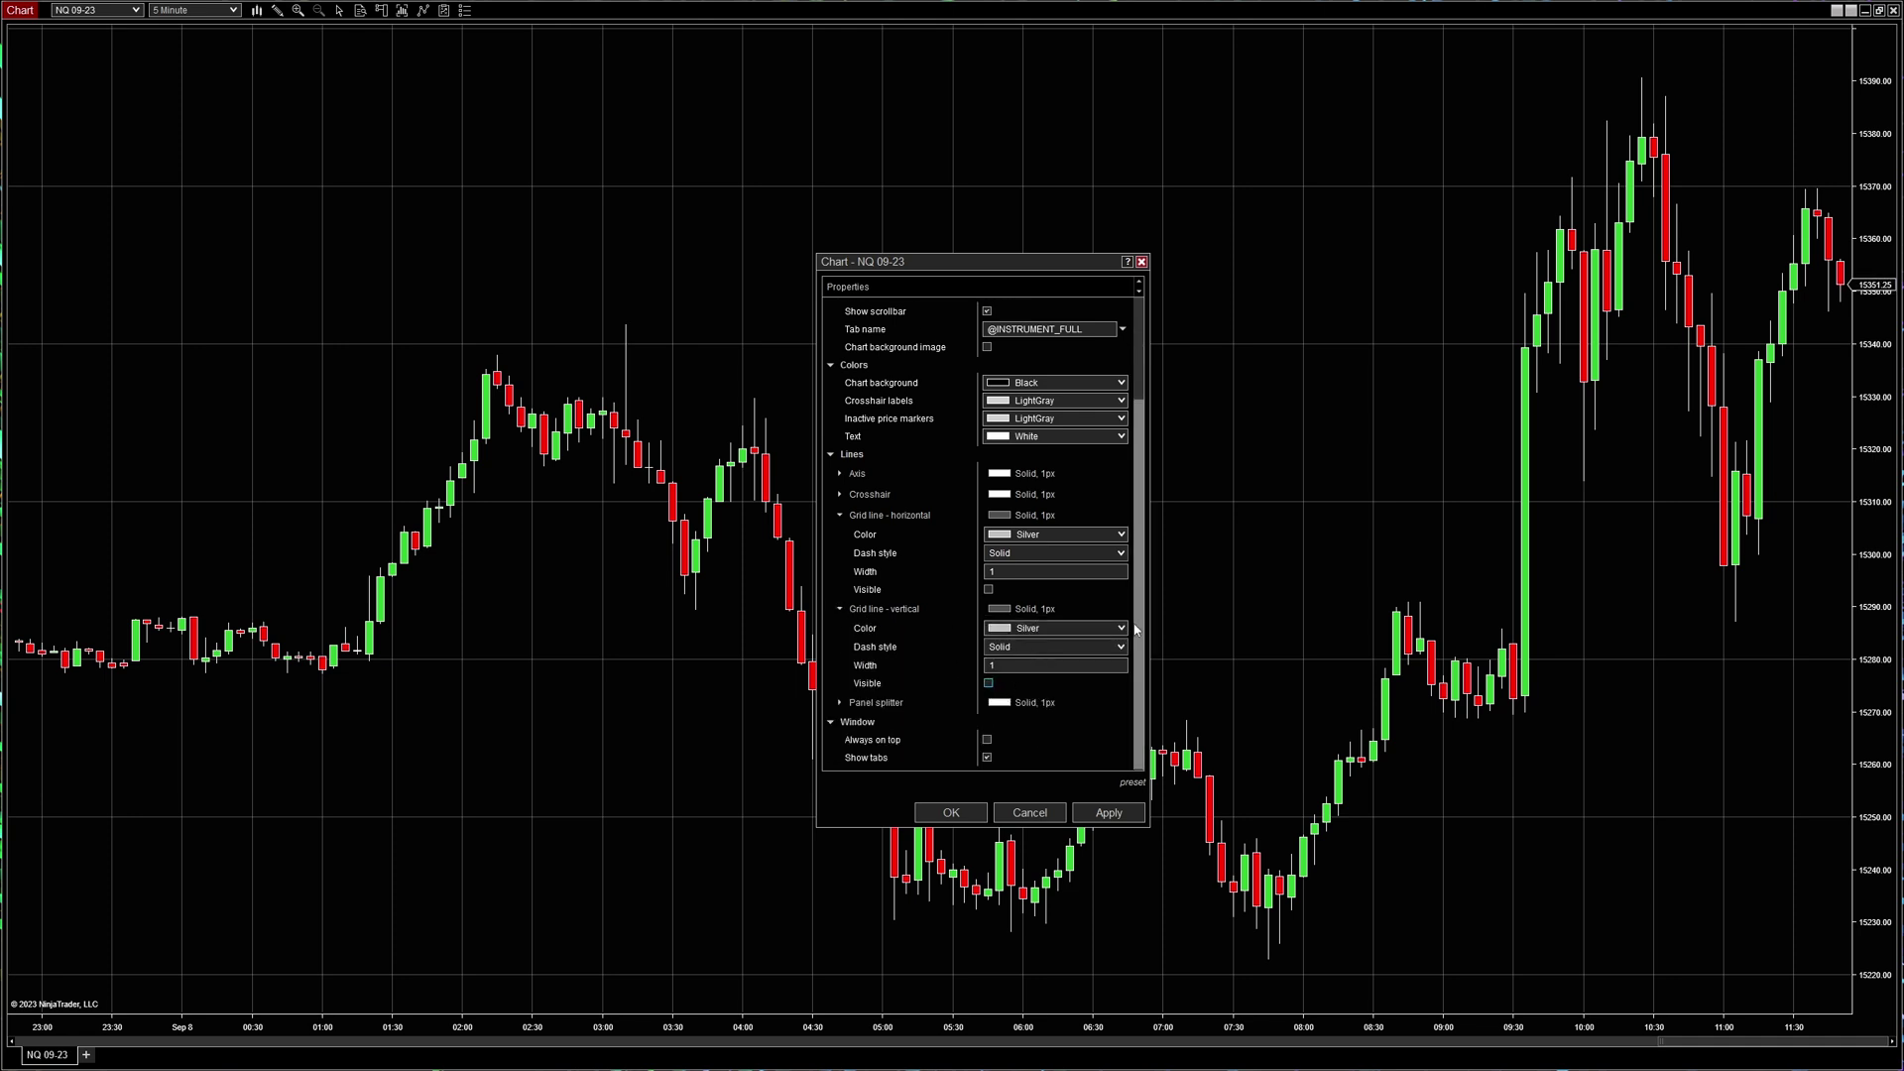
left_click(1111, 814)
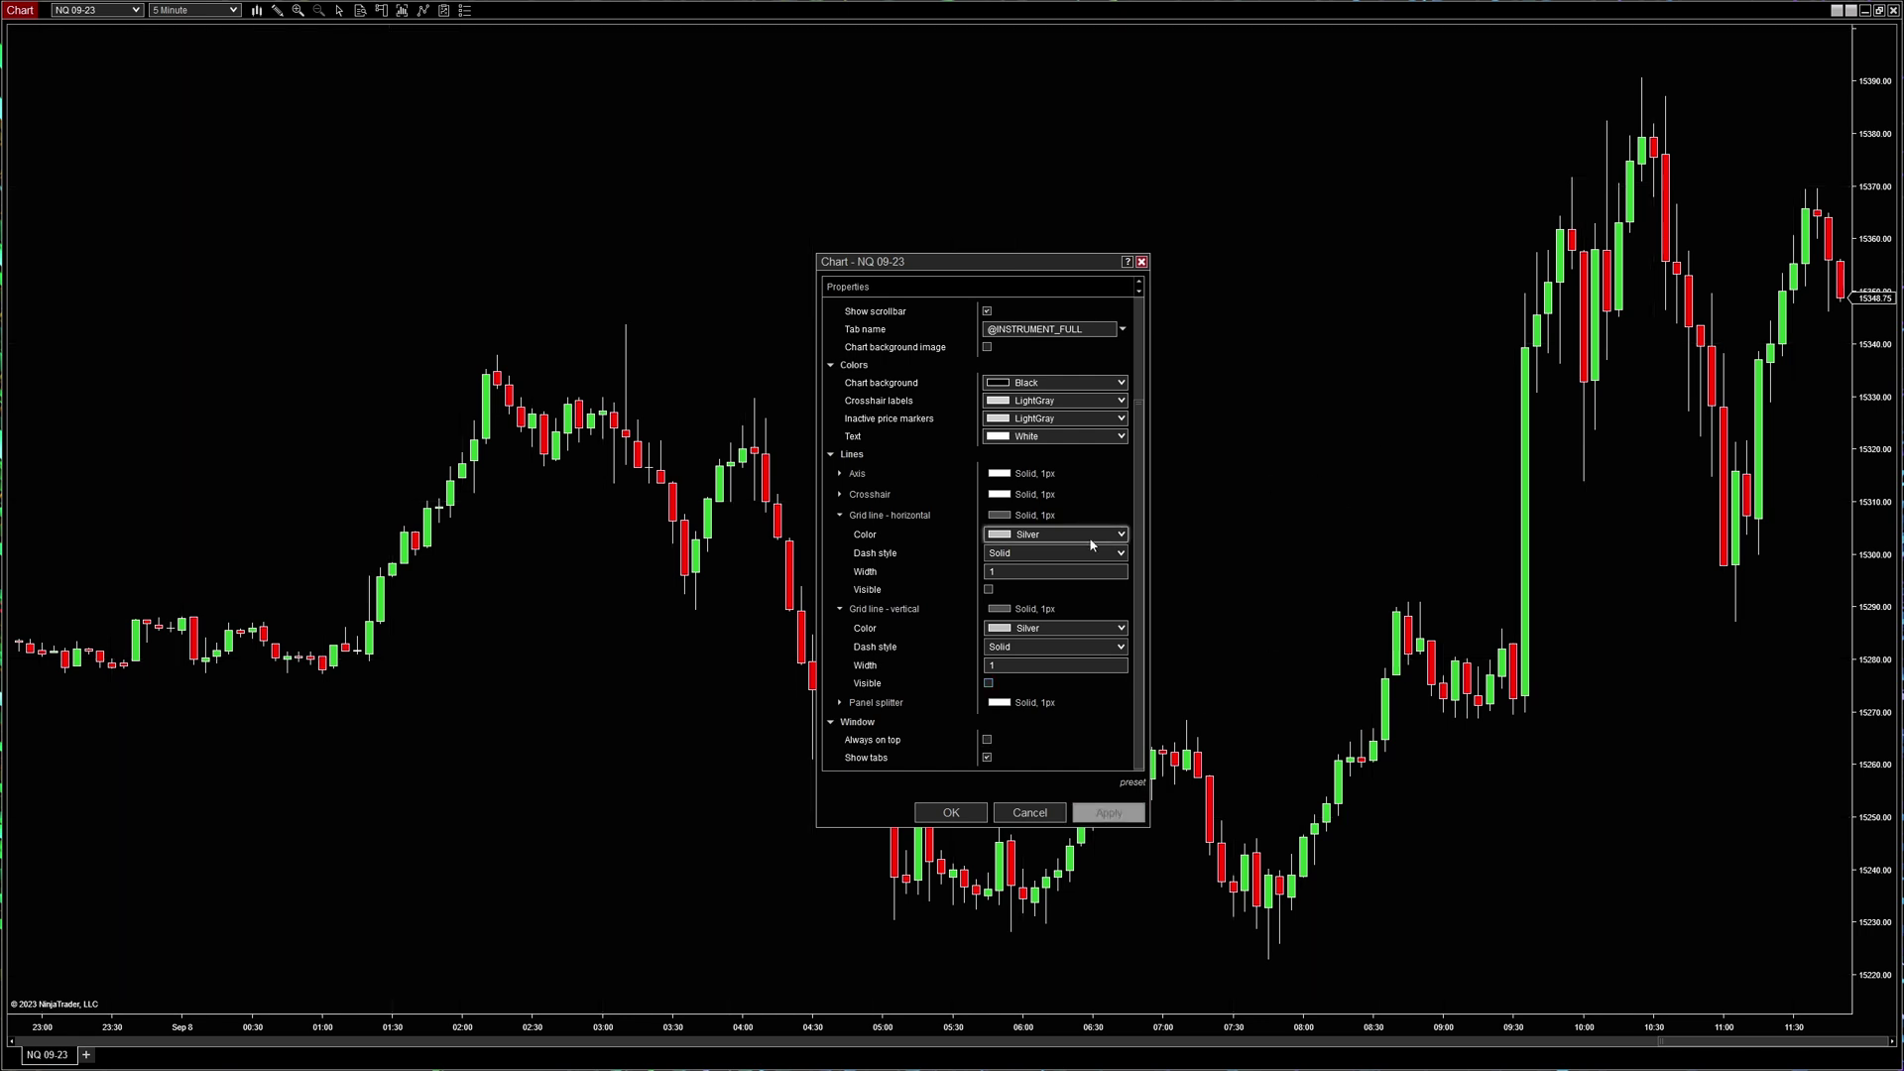
- Try a Lime chart background, then set it back to Black and apply
left_click(1123, 383)
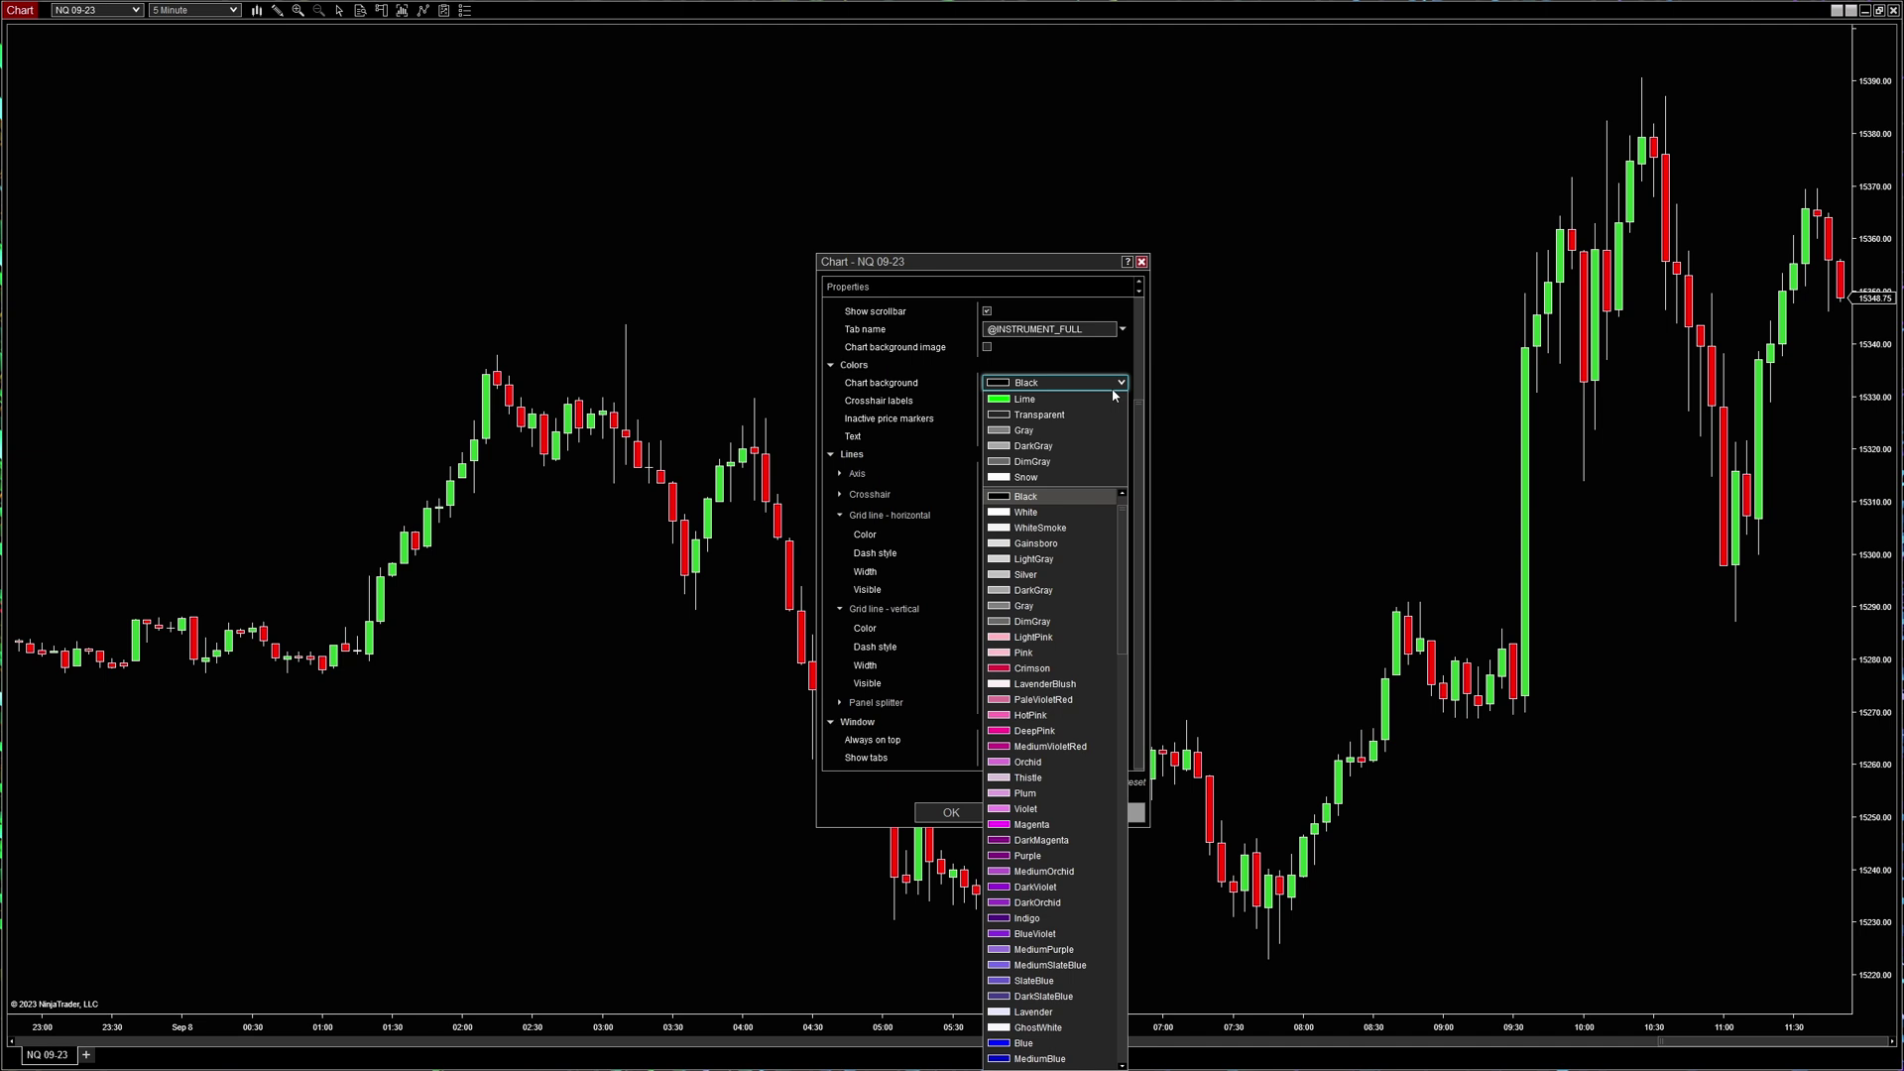
left_click(1051, 405)
left_click(1127, 805)
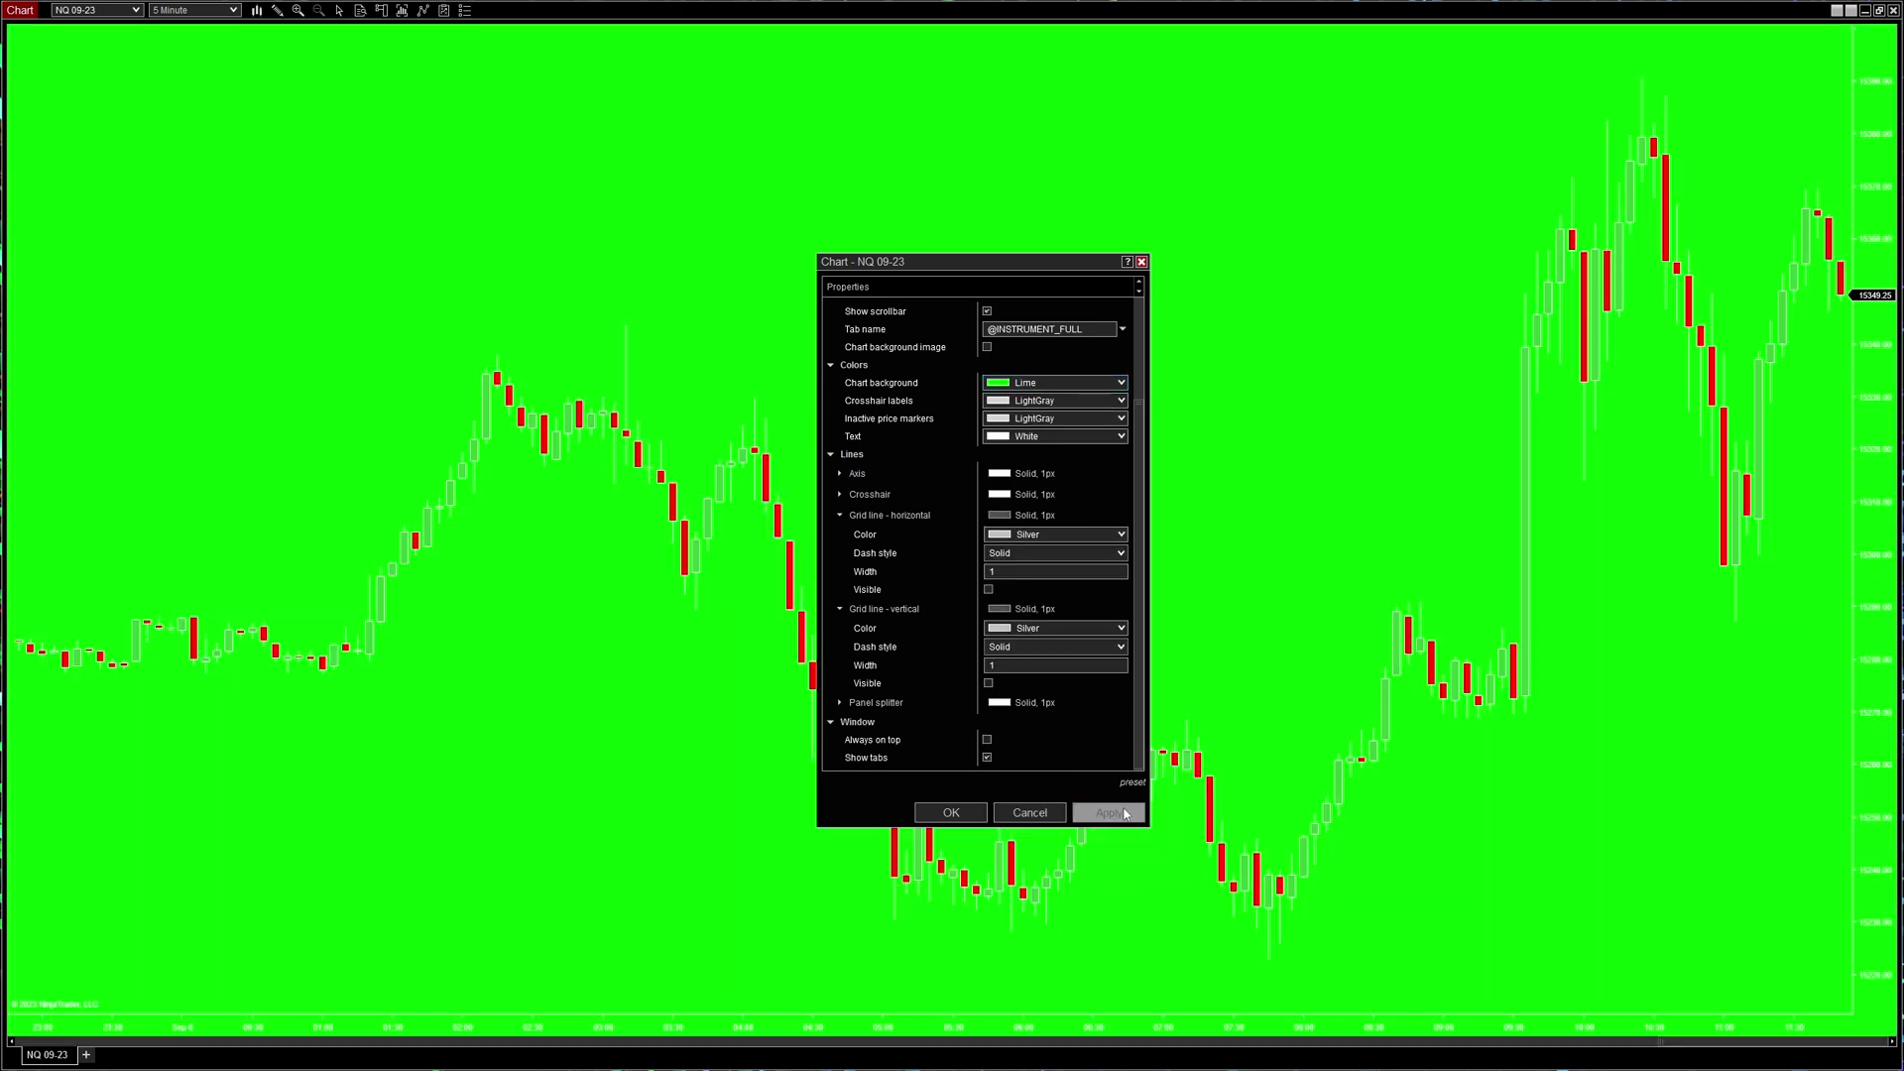
left_click(1121, 383)
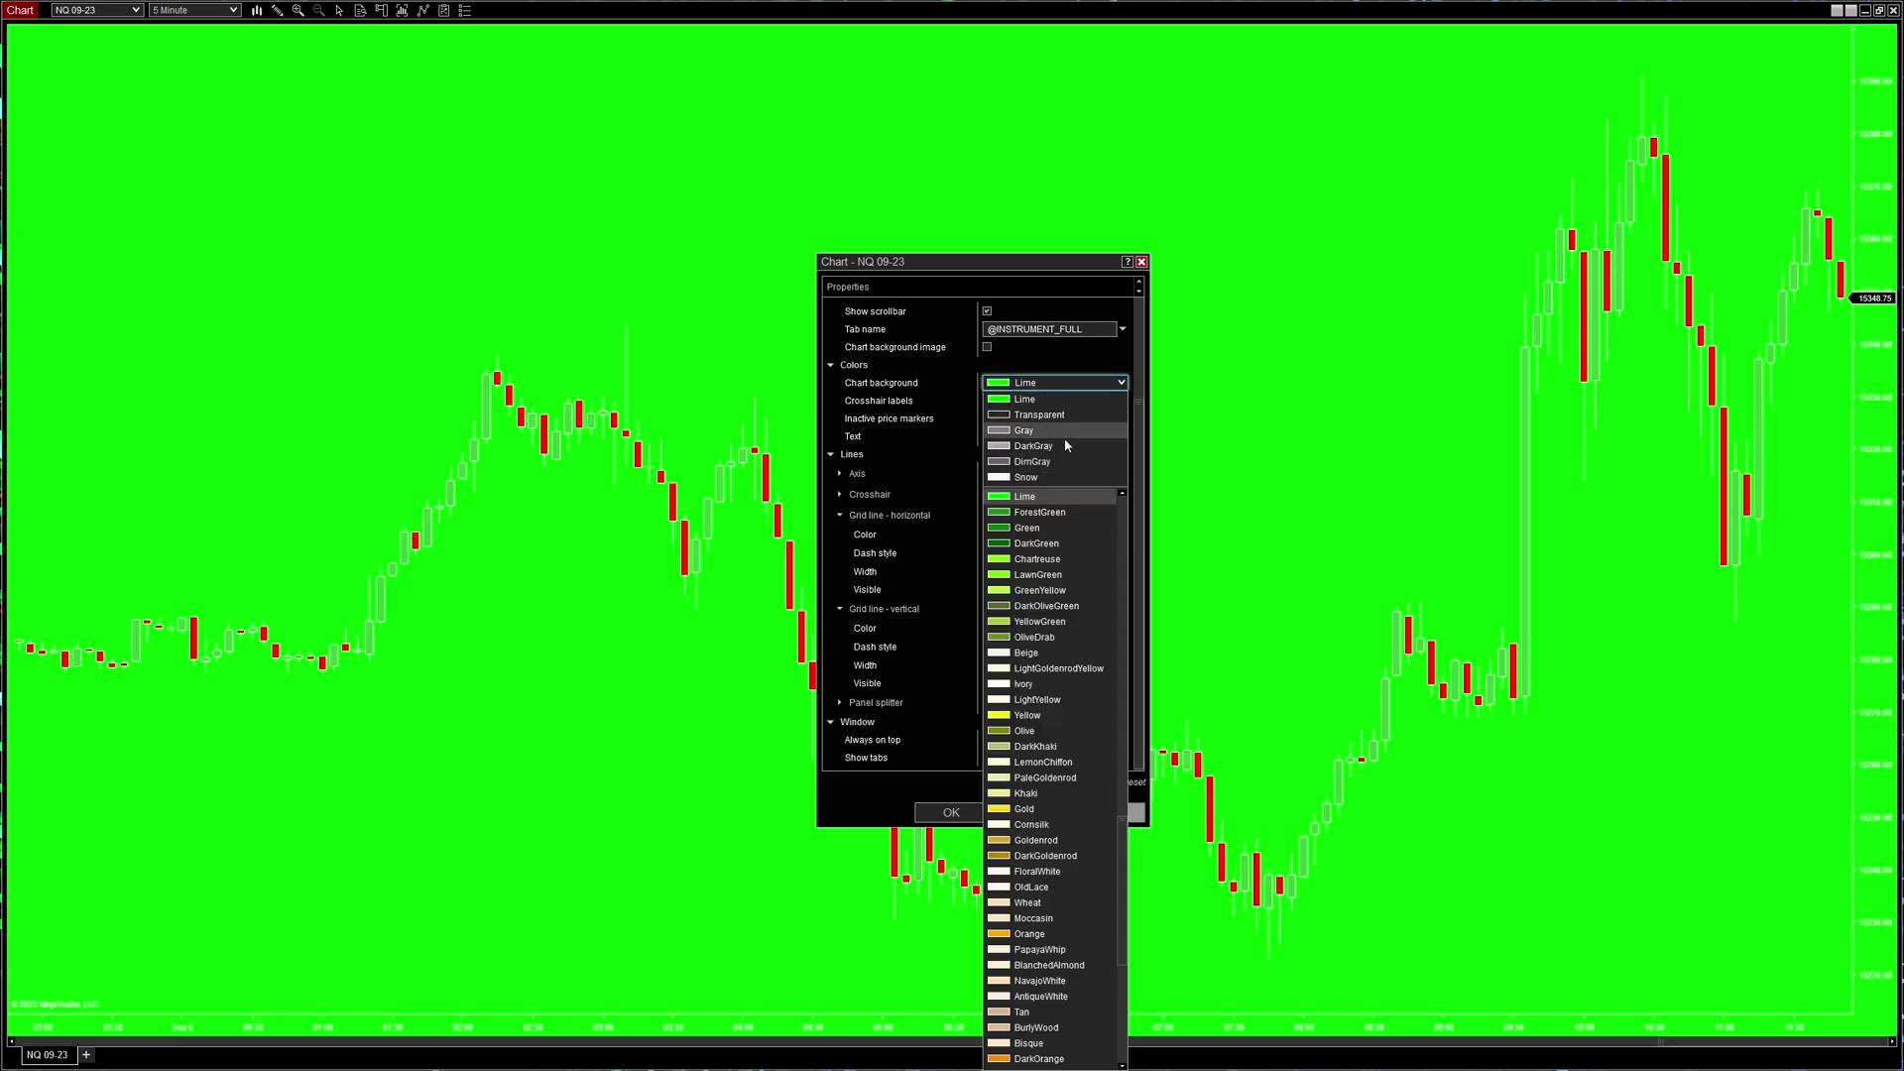
left_click(1062, 426)
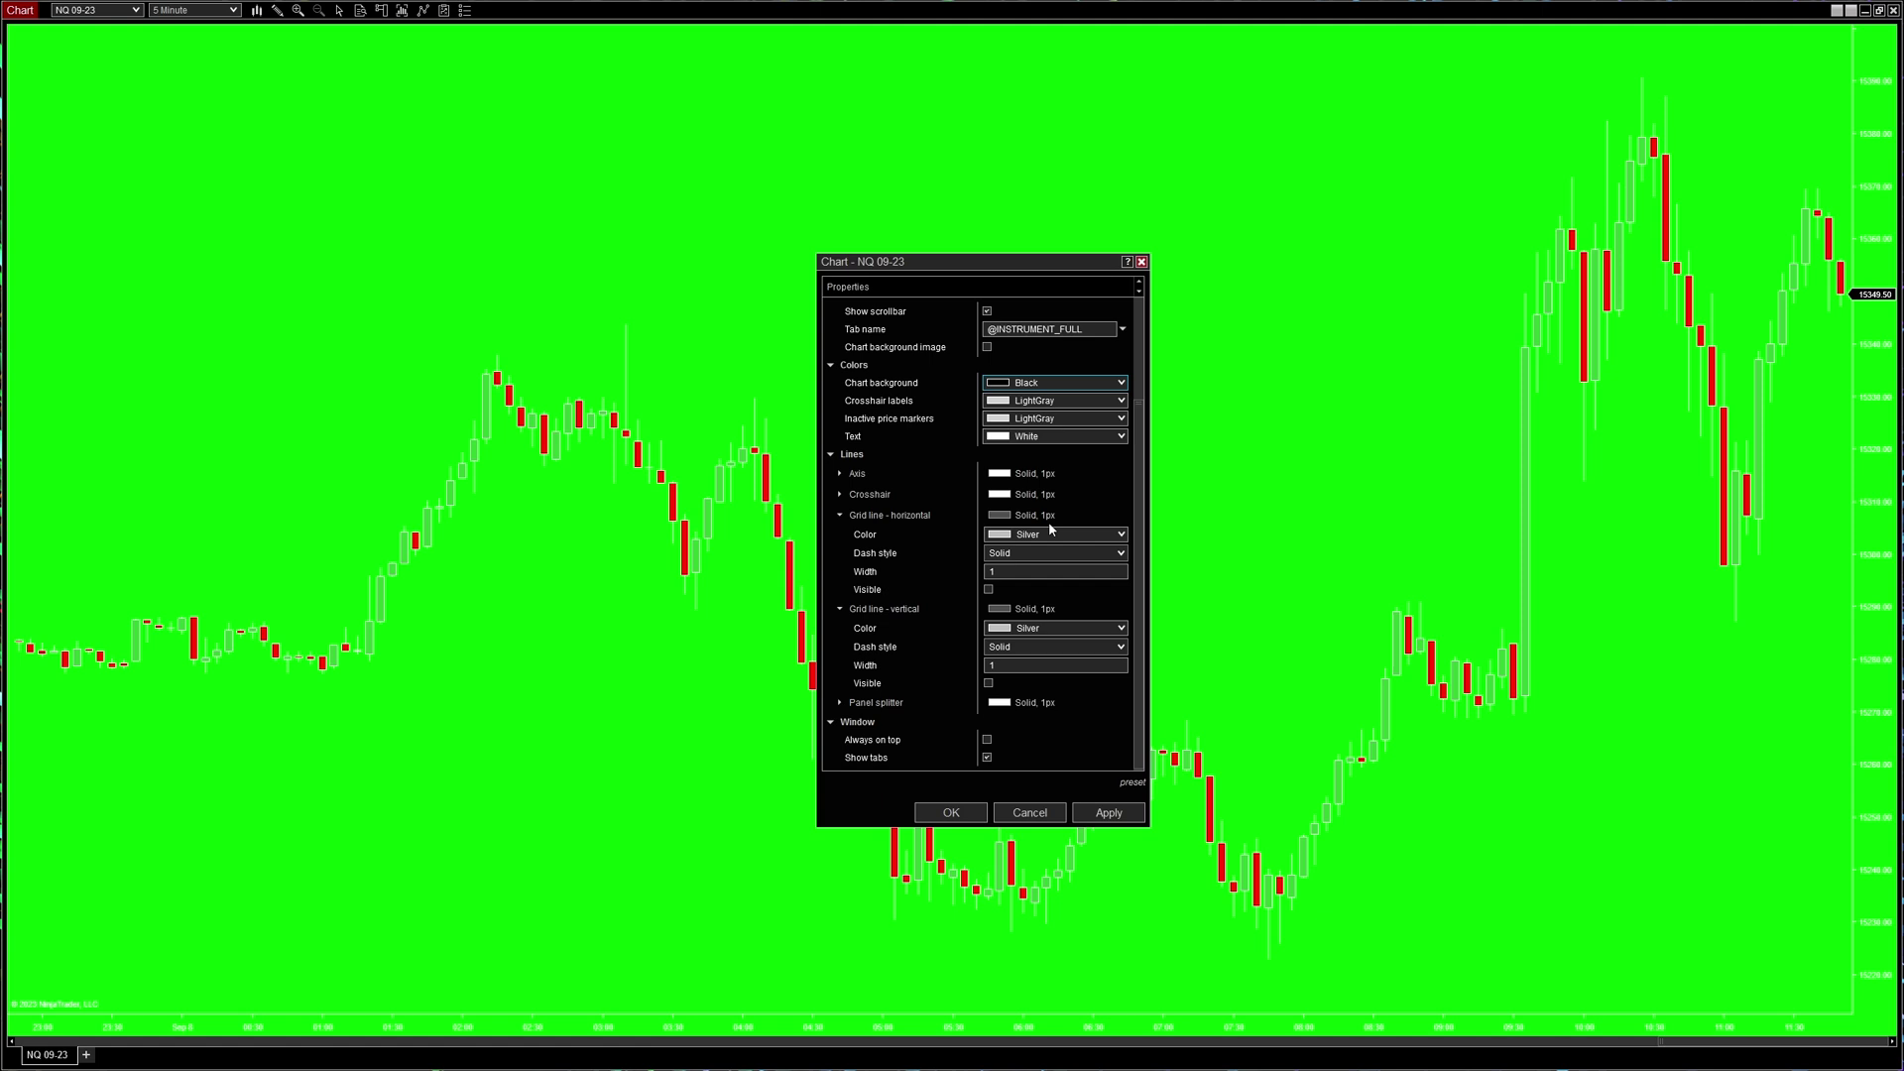
left_click(1118, 815)
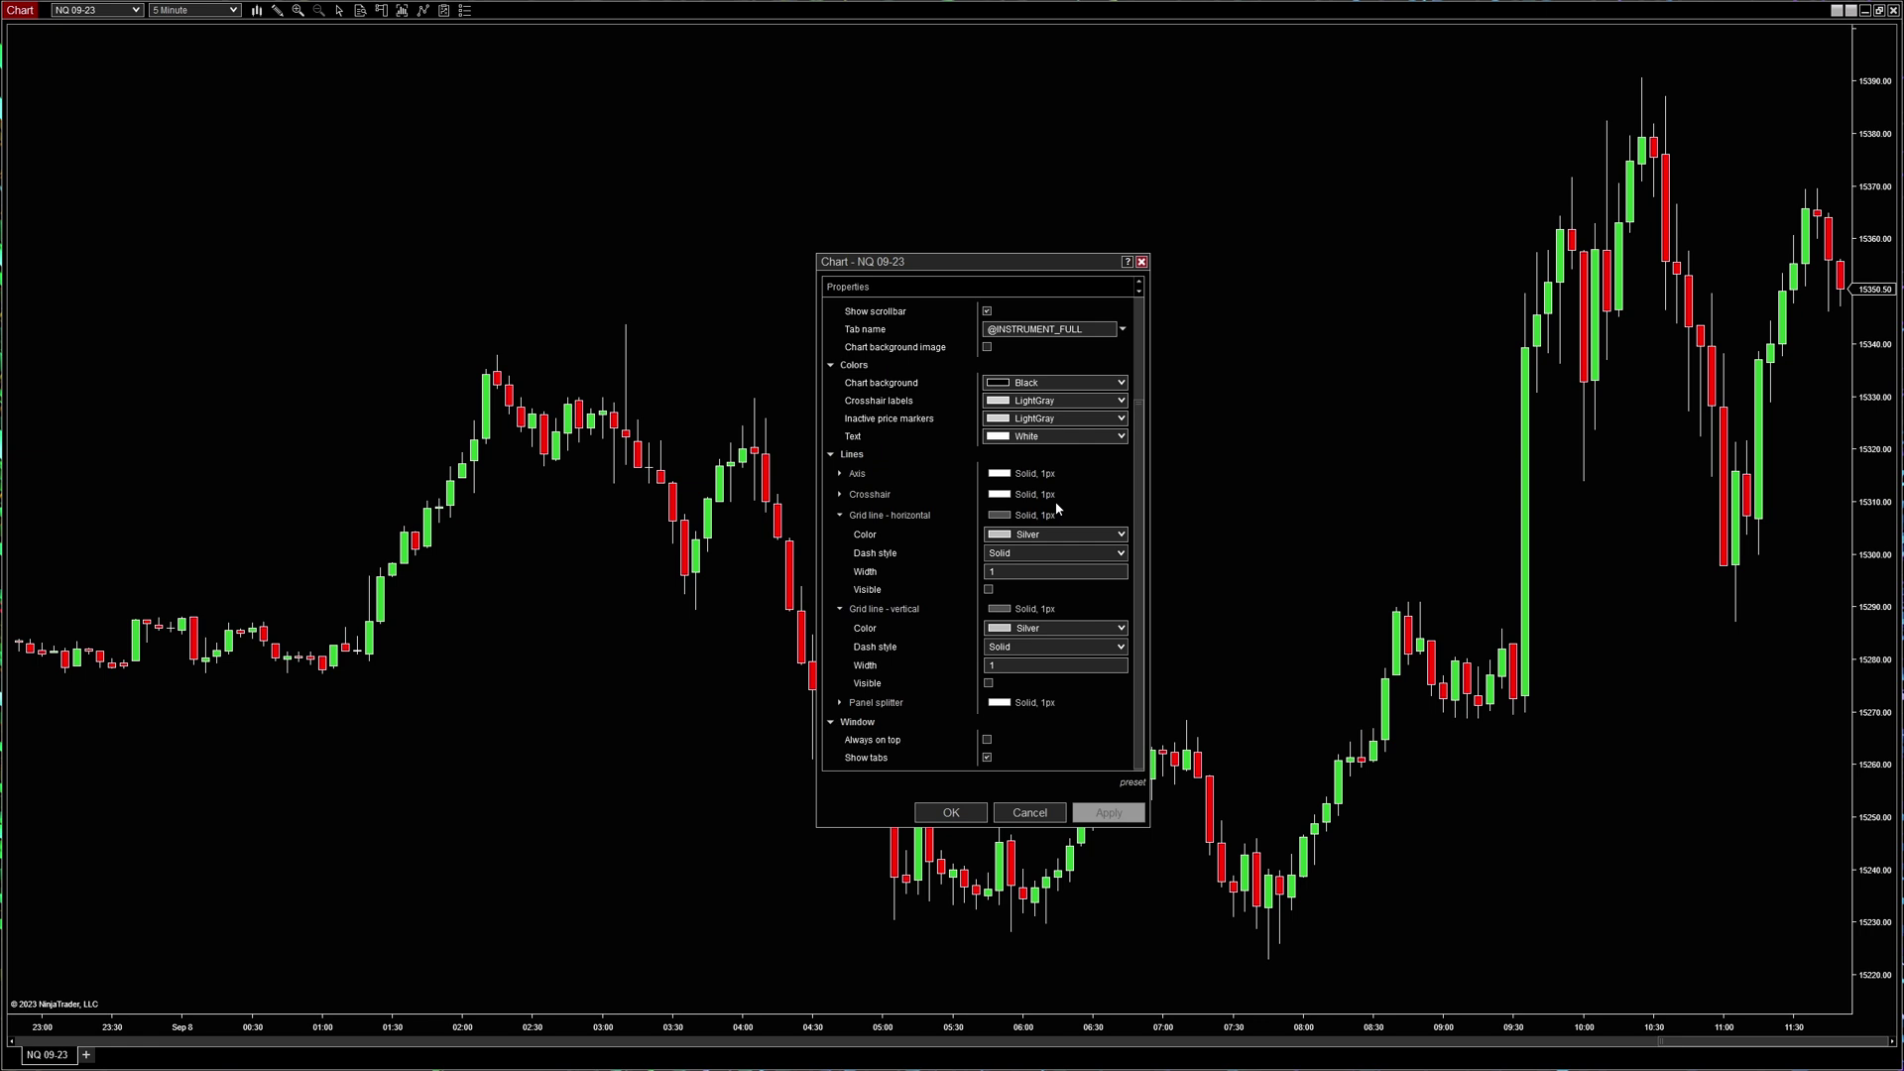
scroll(1058, 523, "up", 3)
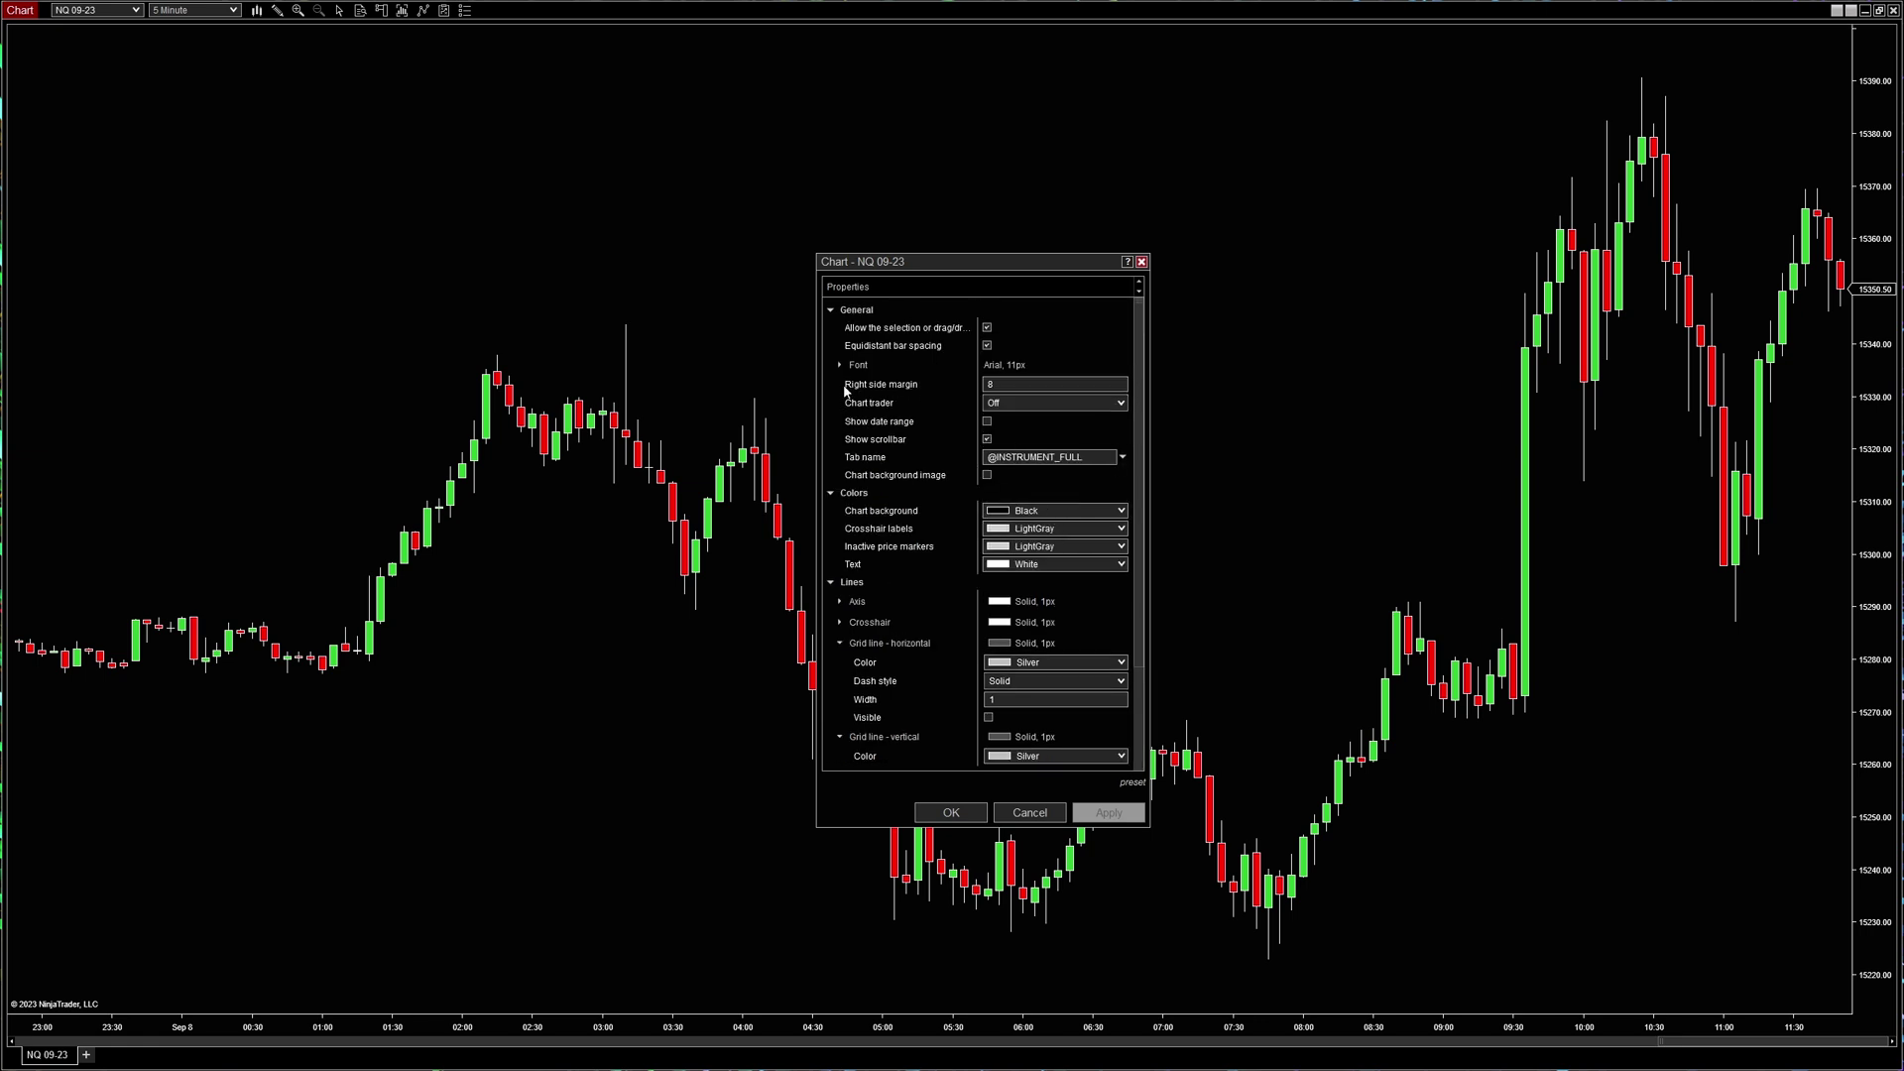
- Set the right side margin to 50, then 100, close properties, and compress the bar spacing
left_click(950, 385)
type("50")
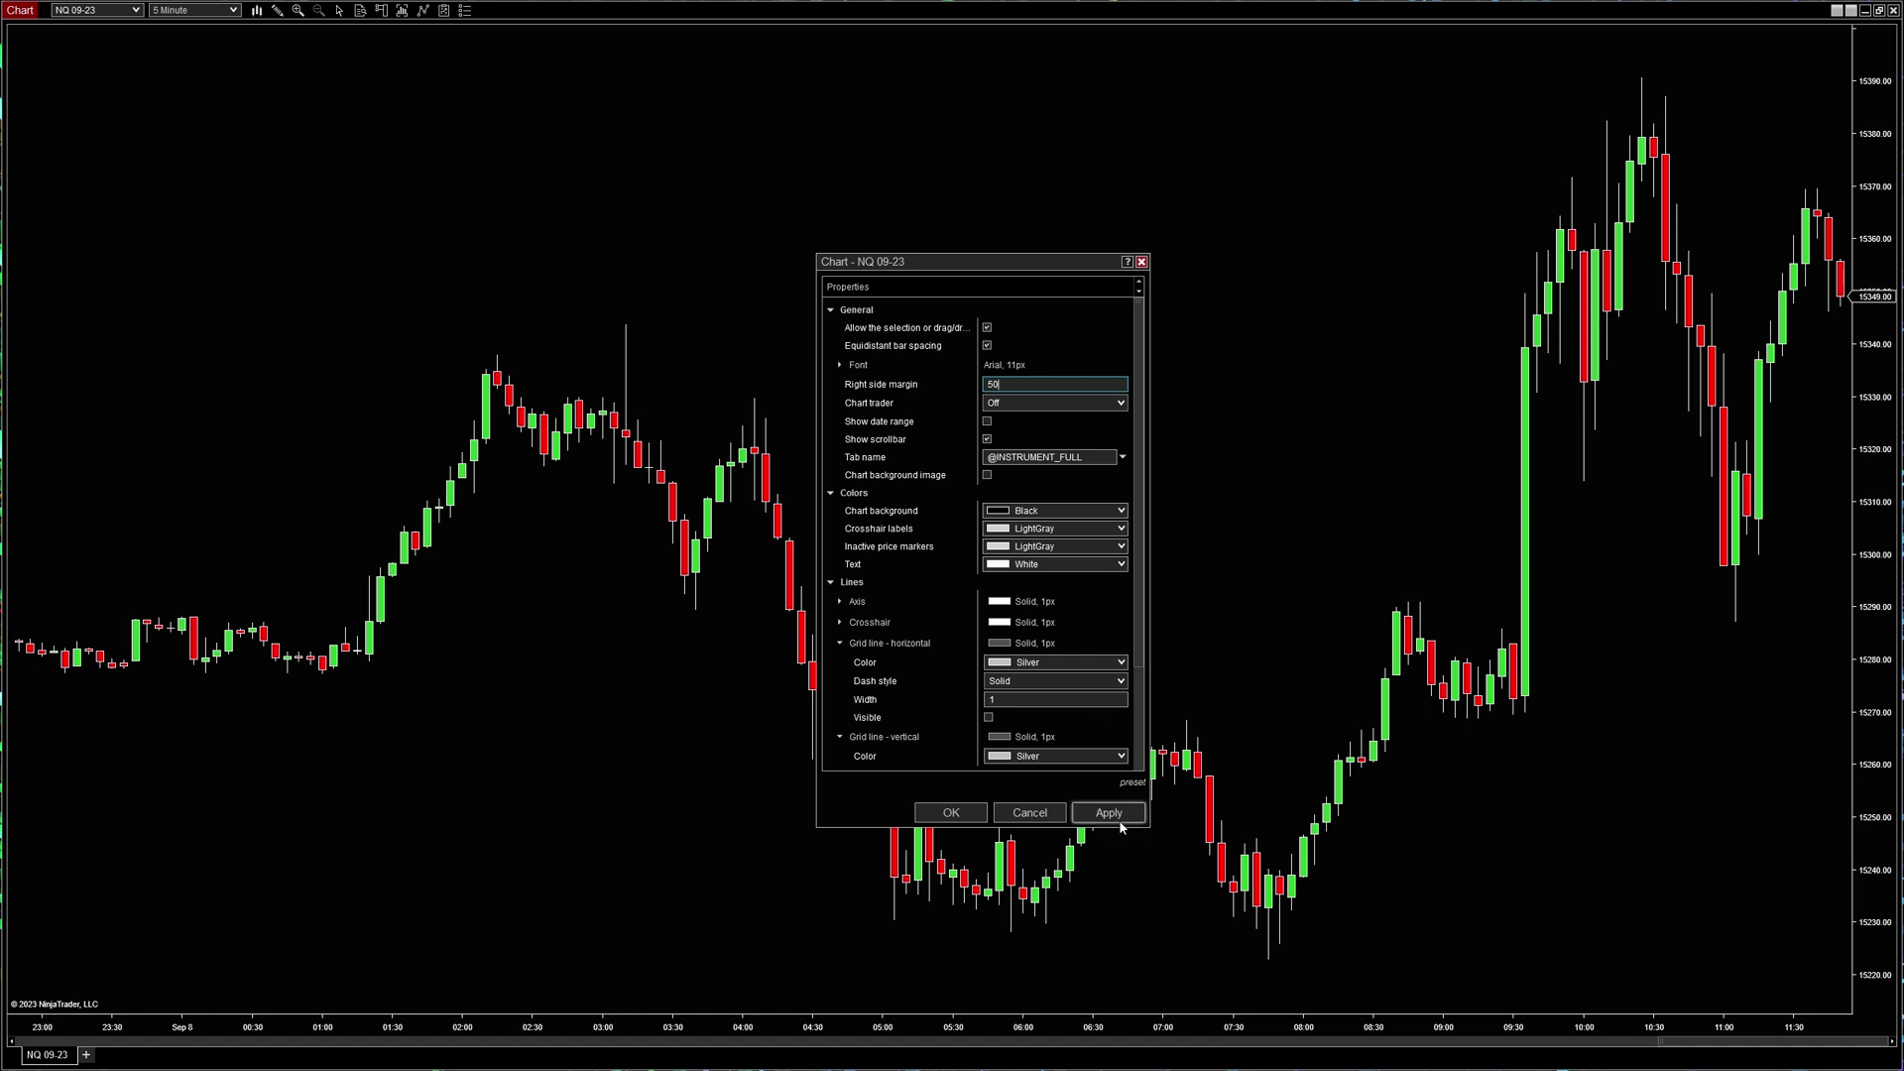
left_click(1117, 817)
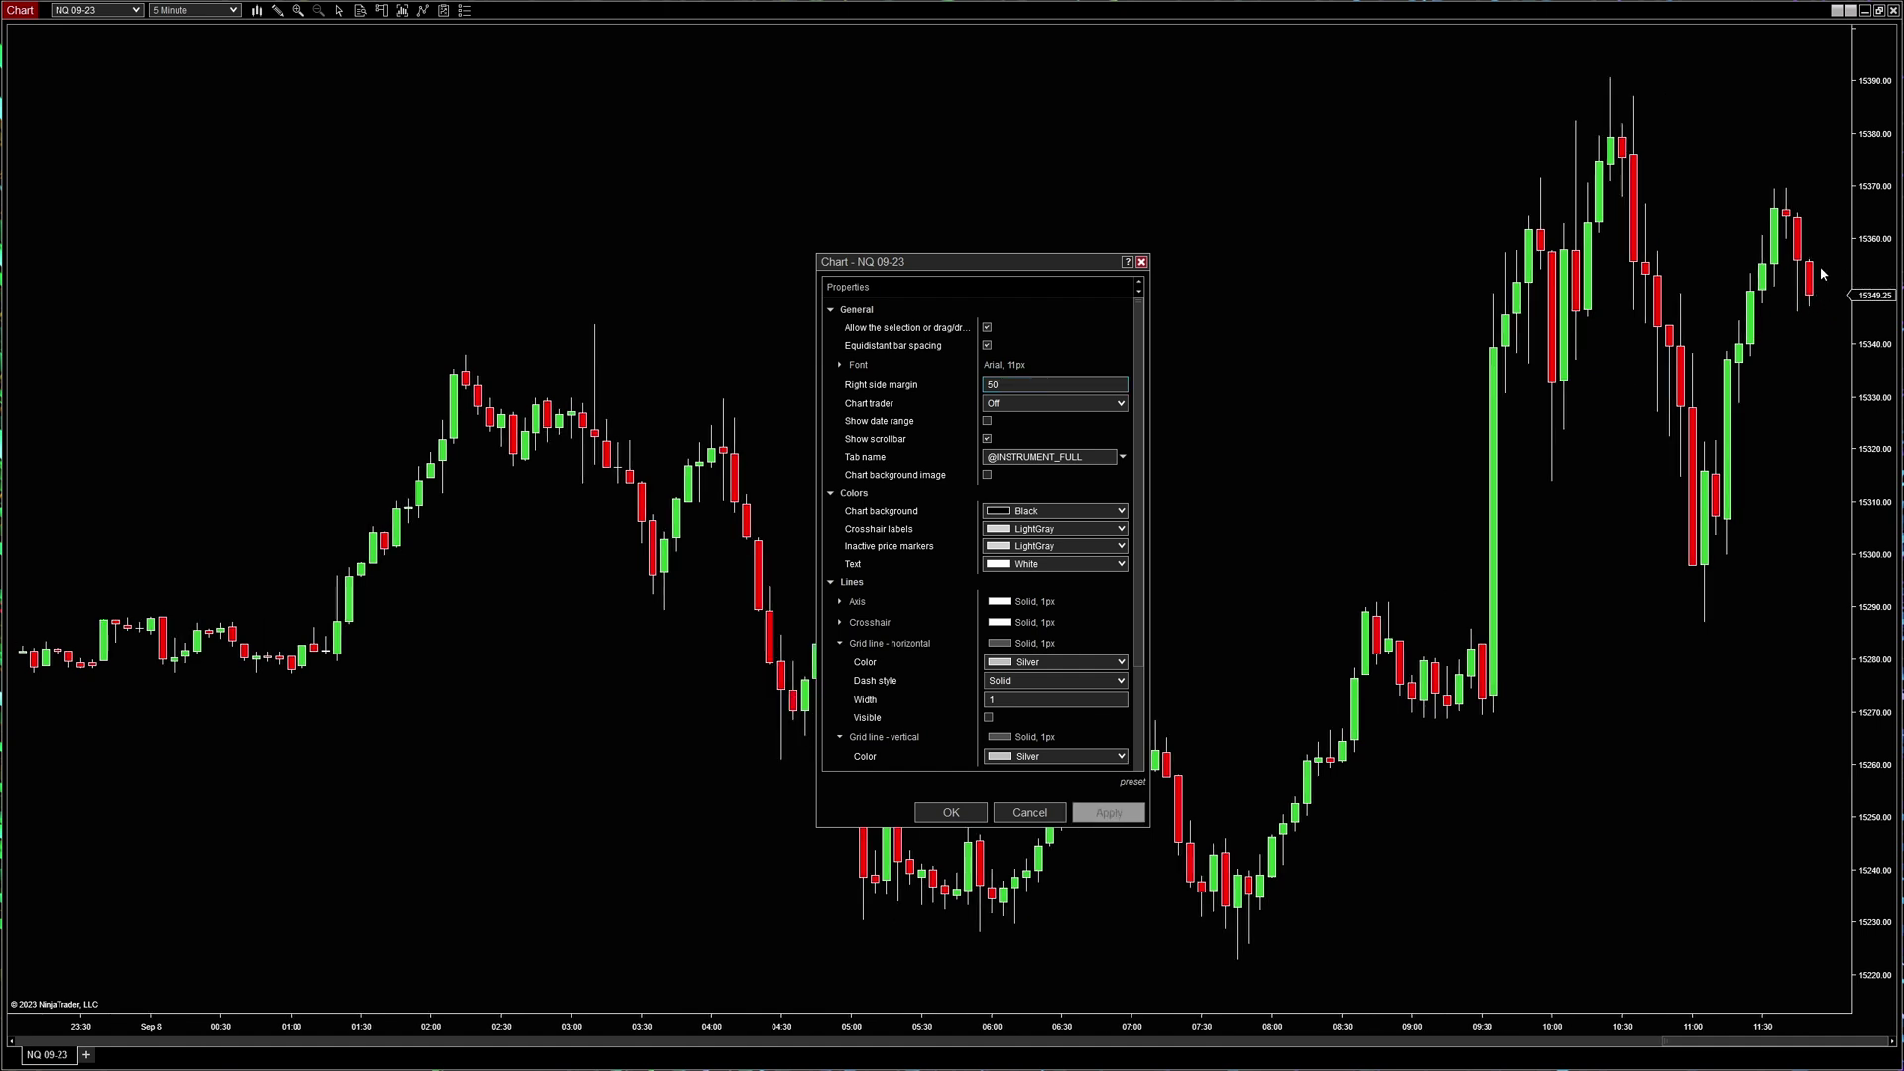
left_click(958, 388)
type("100")
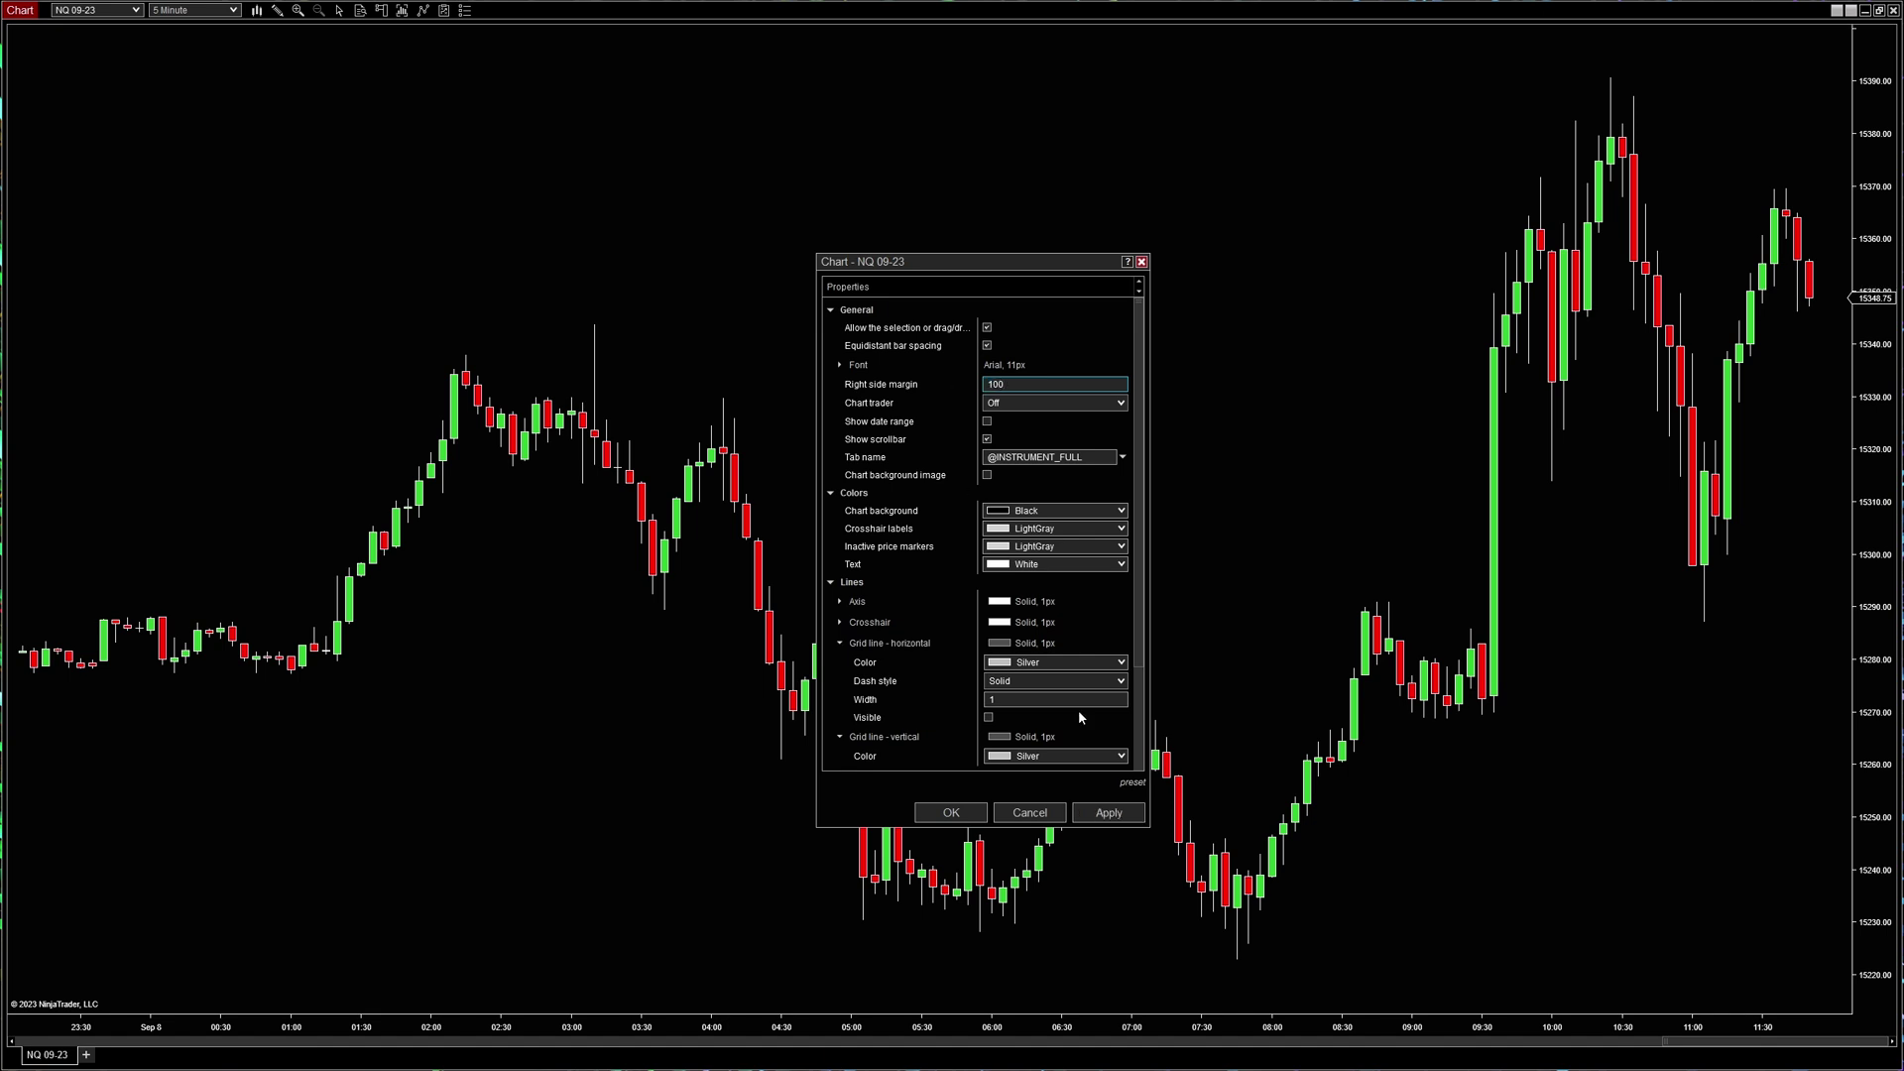
left_click(1099, 816)
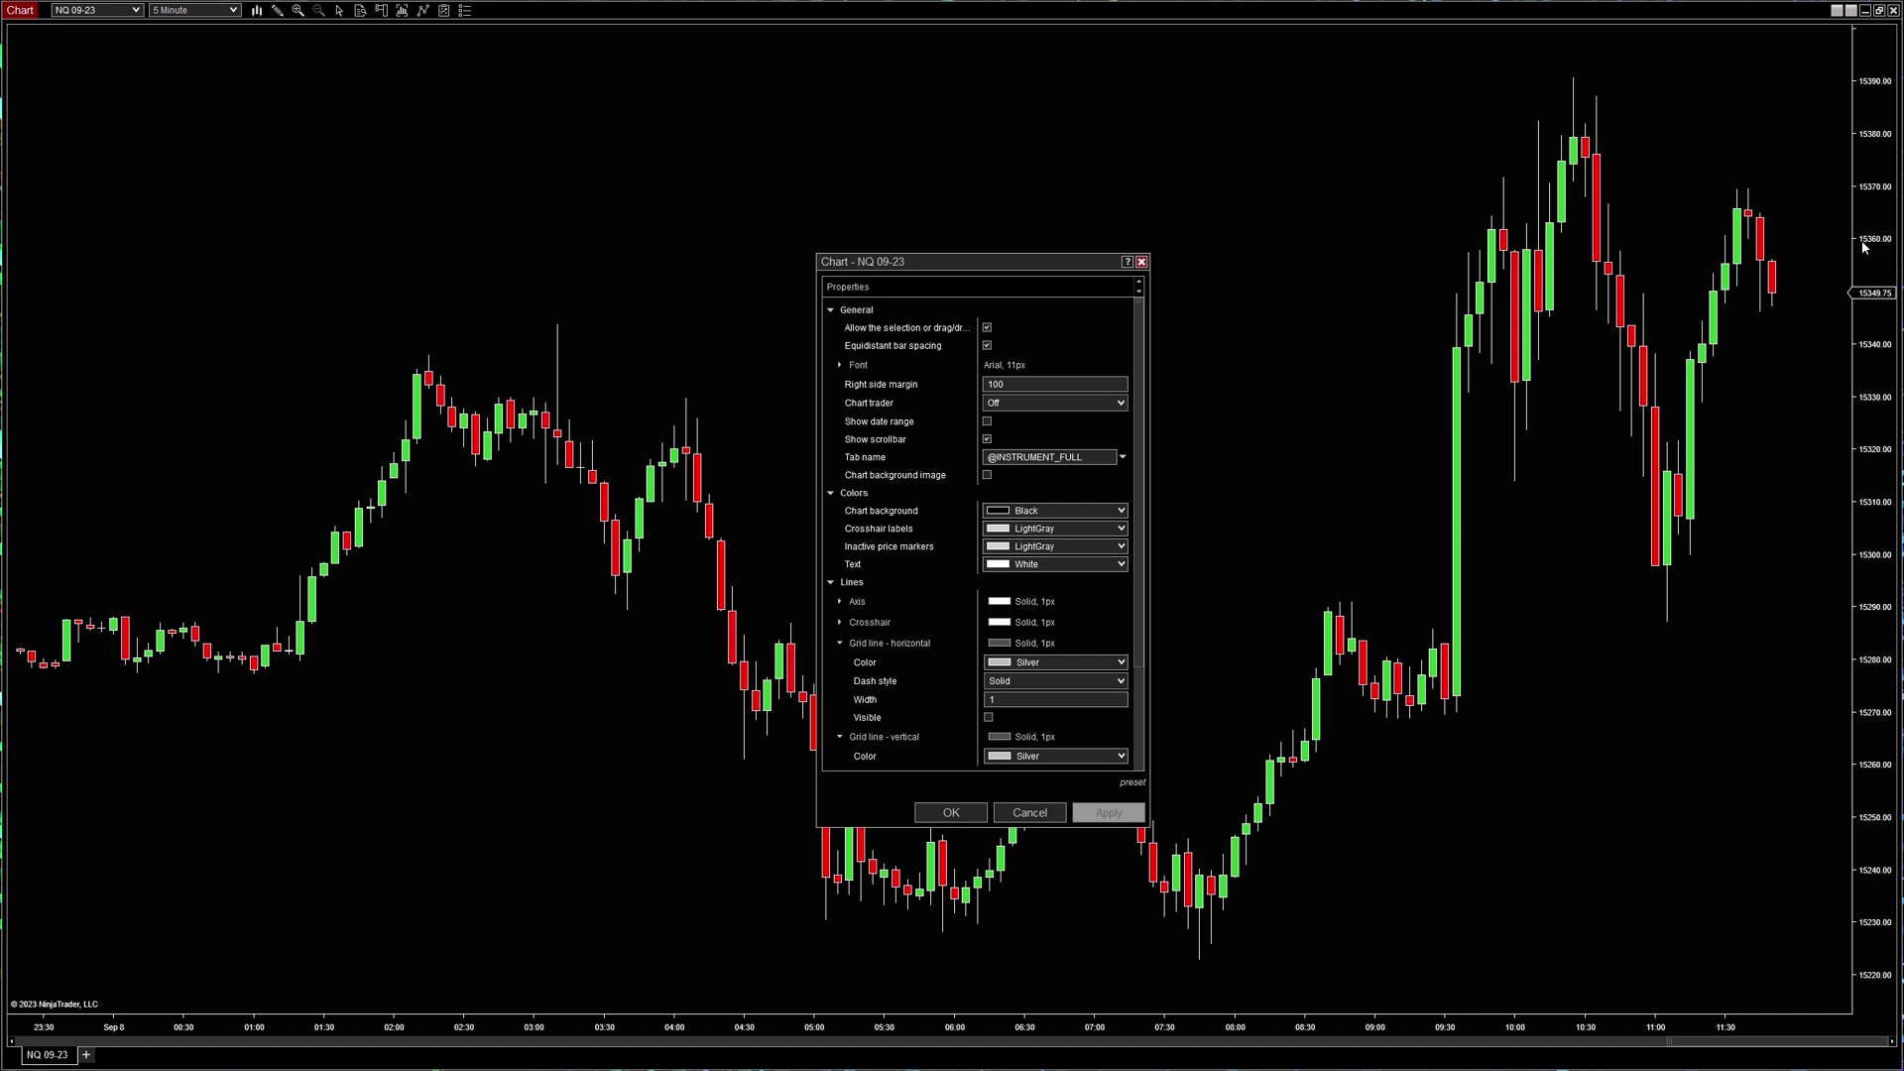
left_click(970, 813)
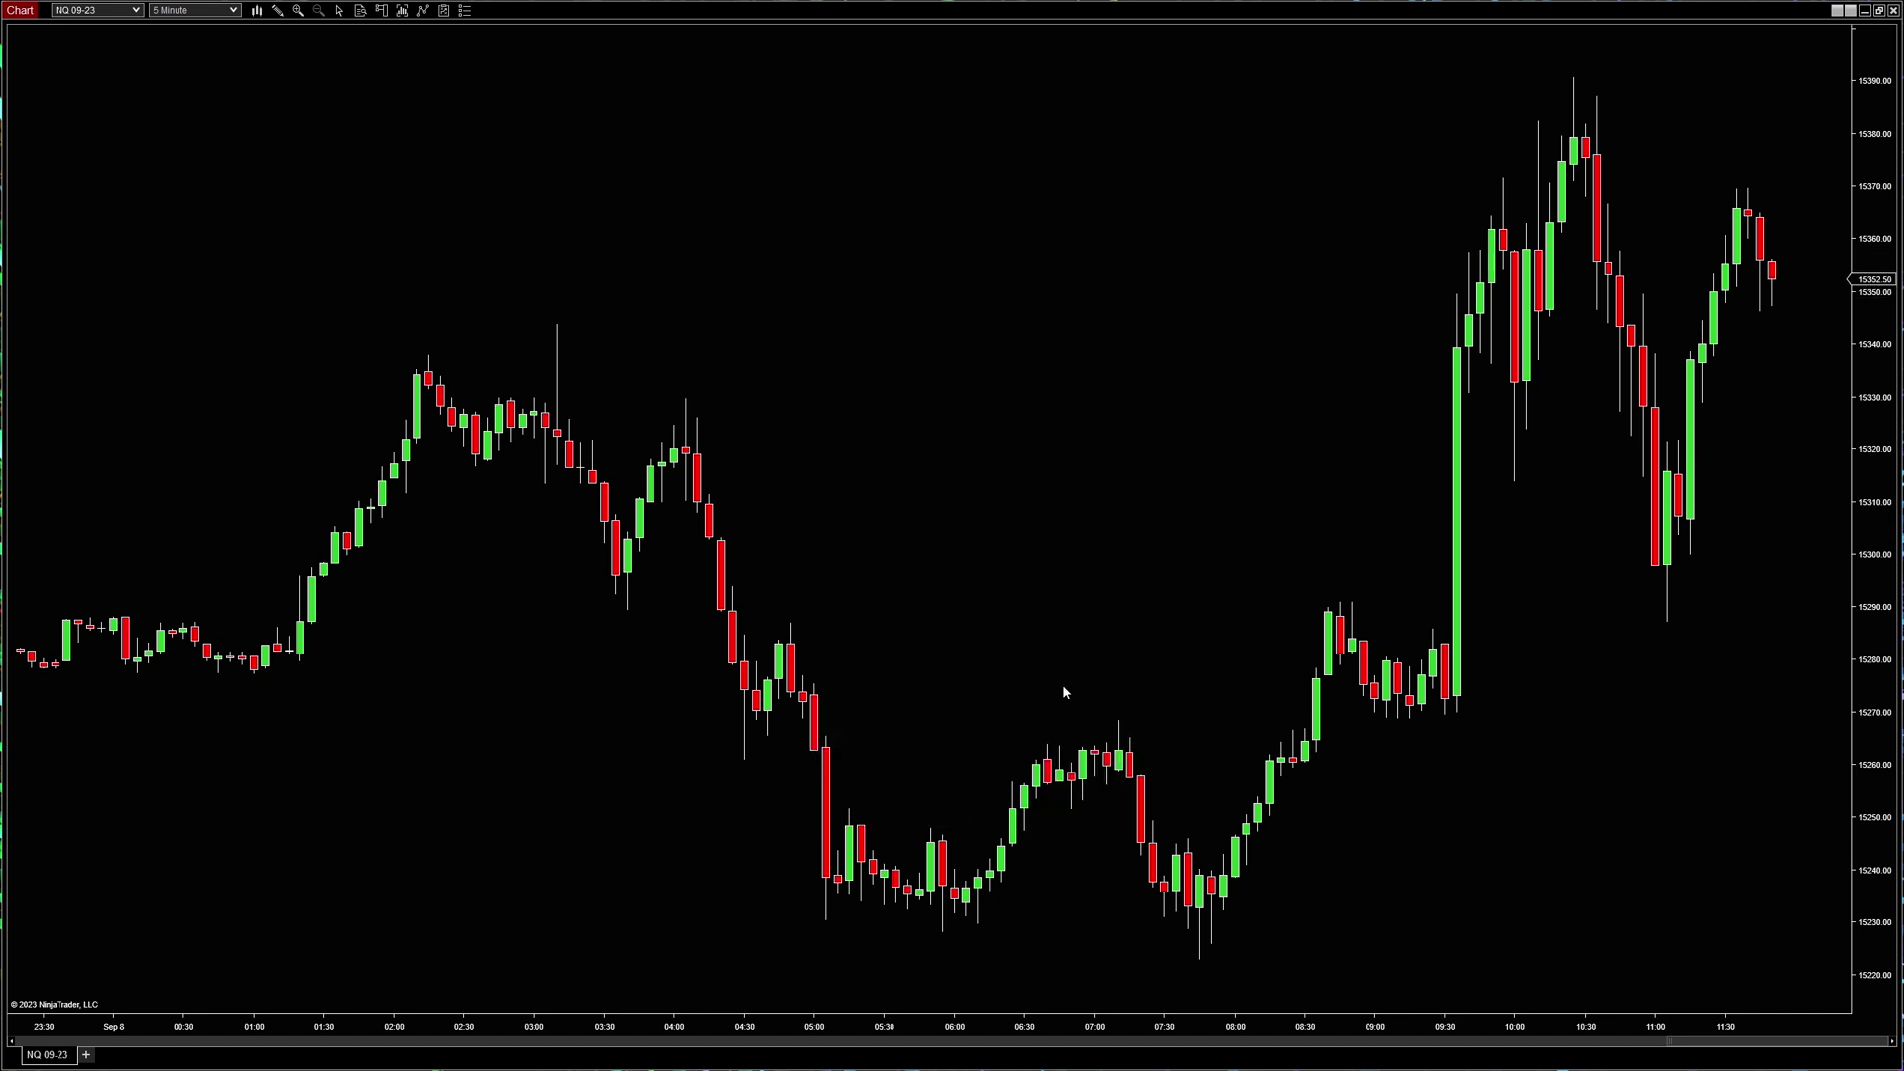
left_click_drag(846, 1025, 667, 1018)
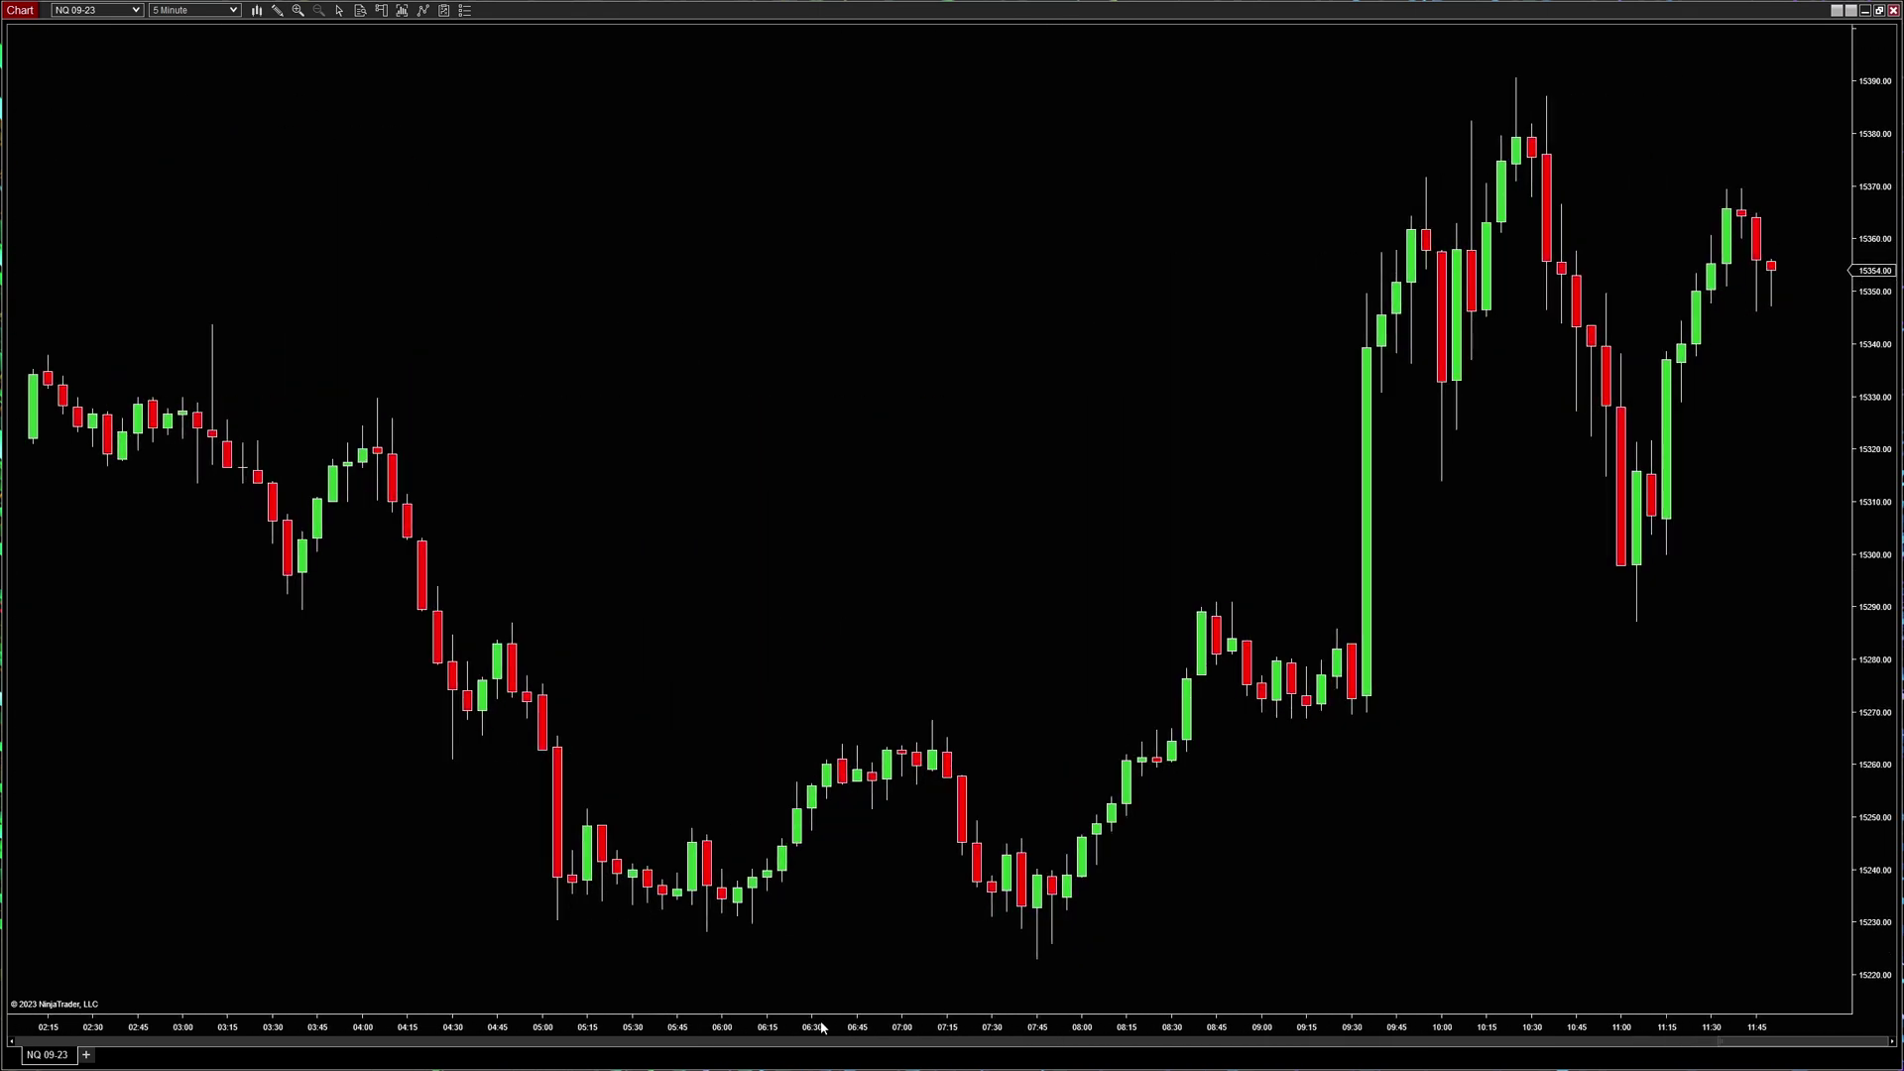
- Widen the bar spacing, stretch the price scale, then auto-fit it to roughly 15220–15390
left_click_drag(834, 1028, 784, 1026)
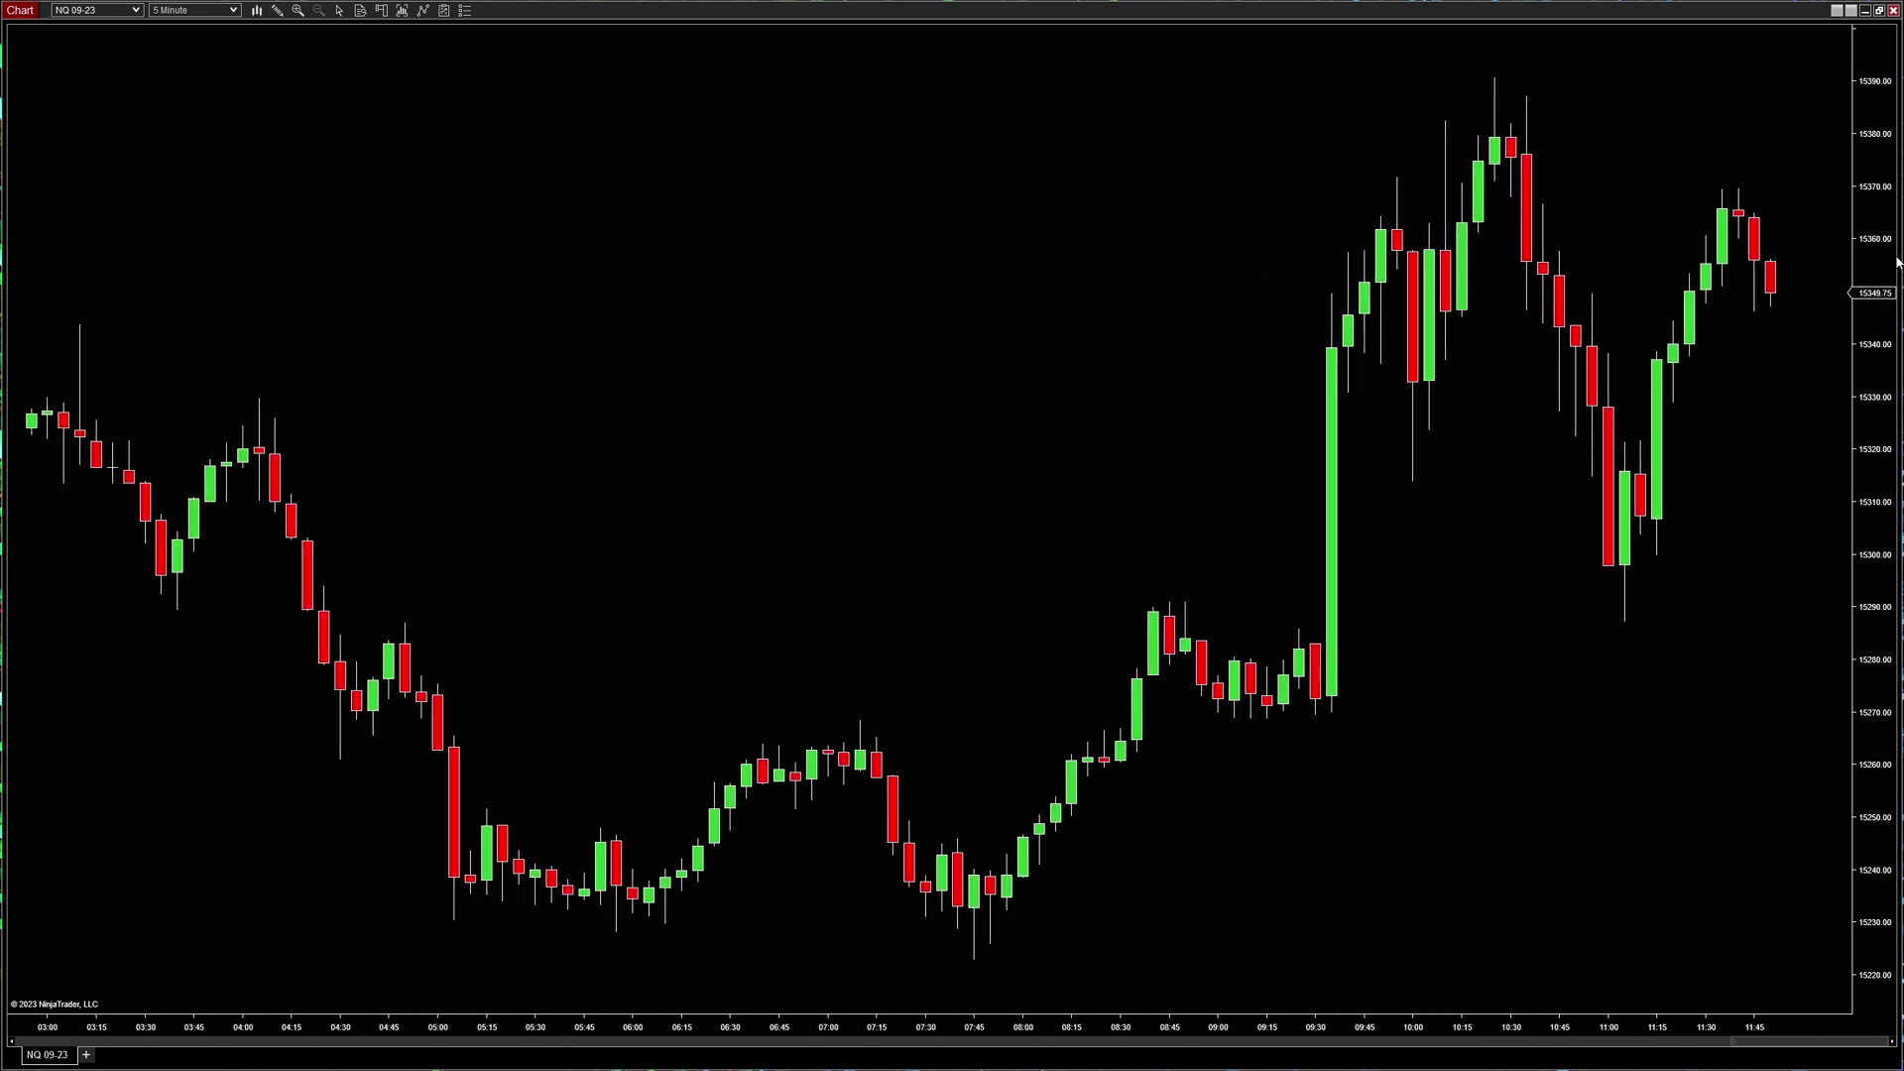
left_click_drag(1890, 283, 1892, 126)
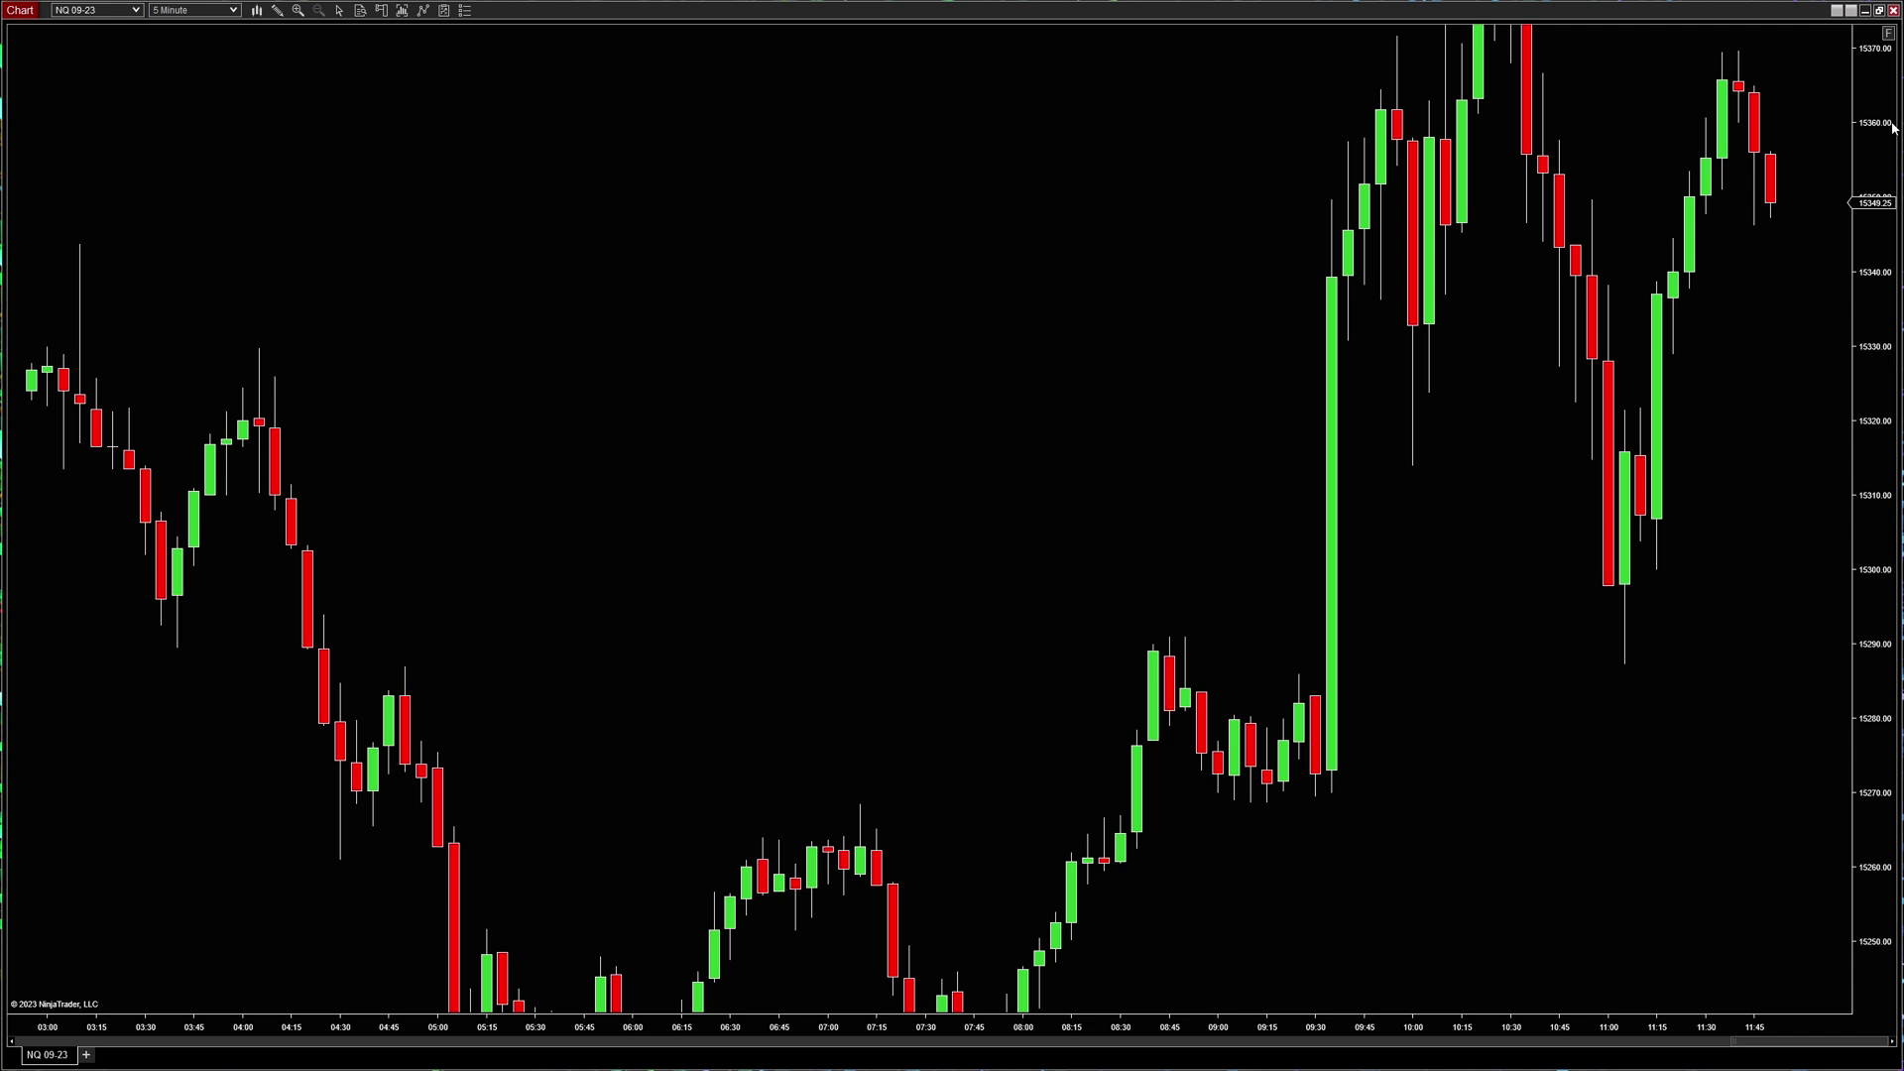
left_click(1889, 37)
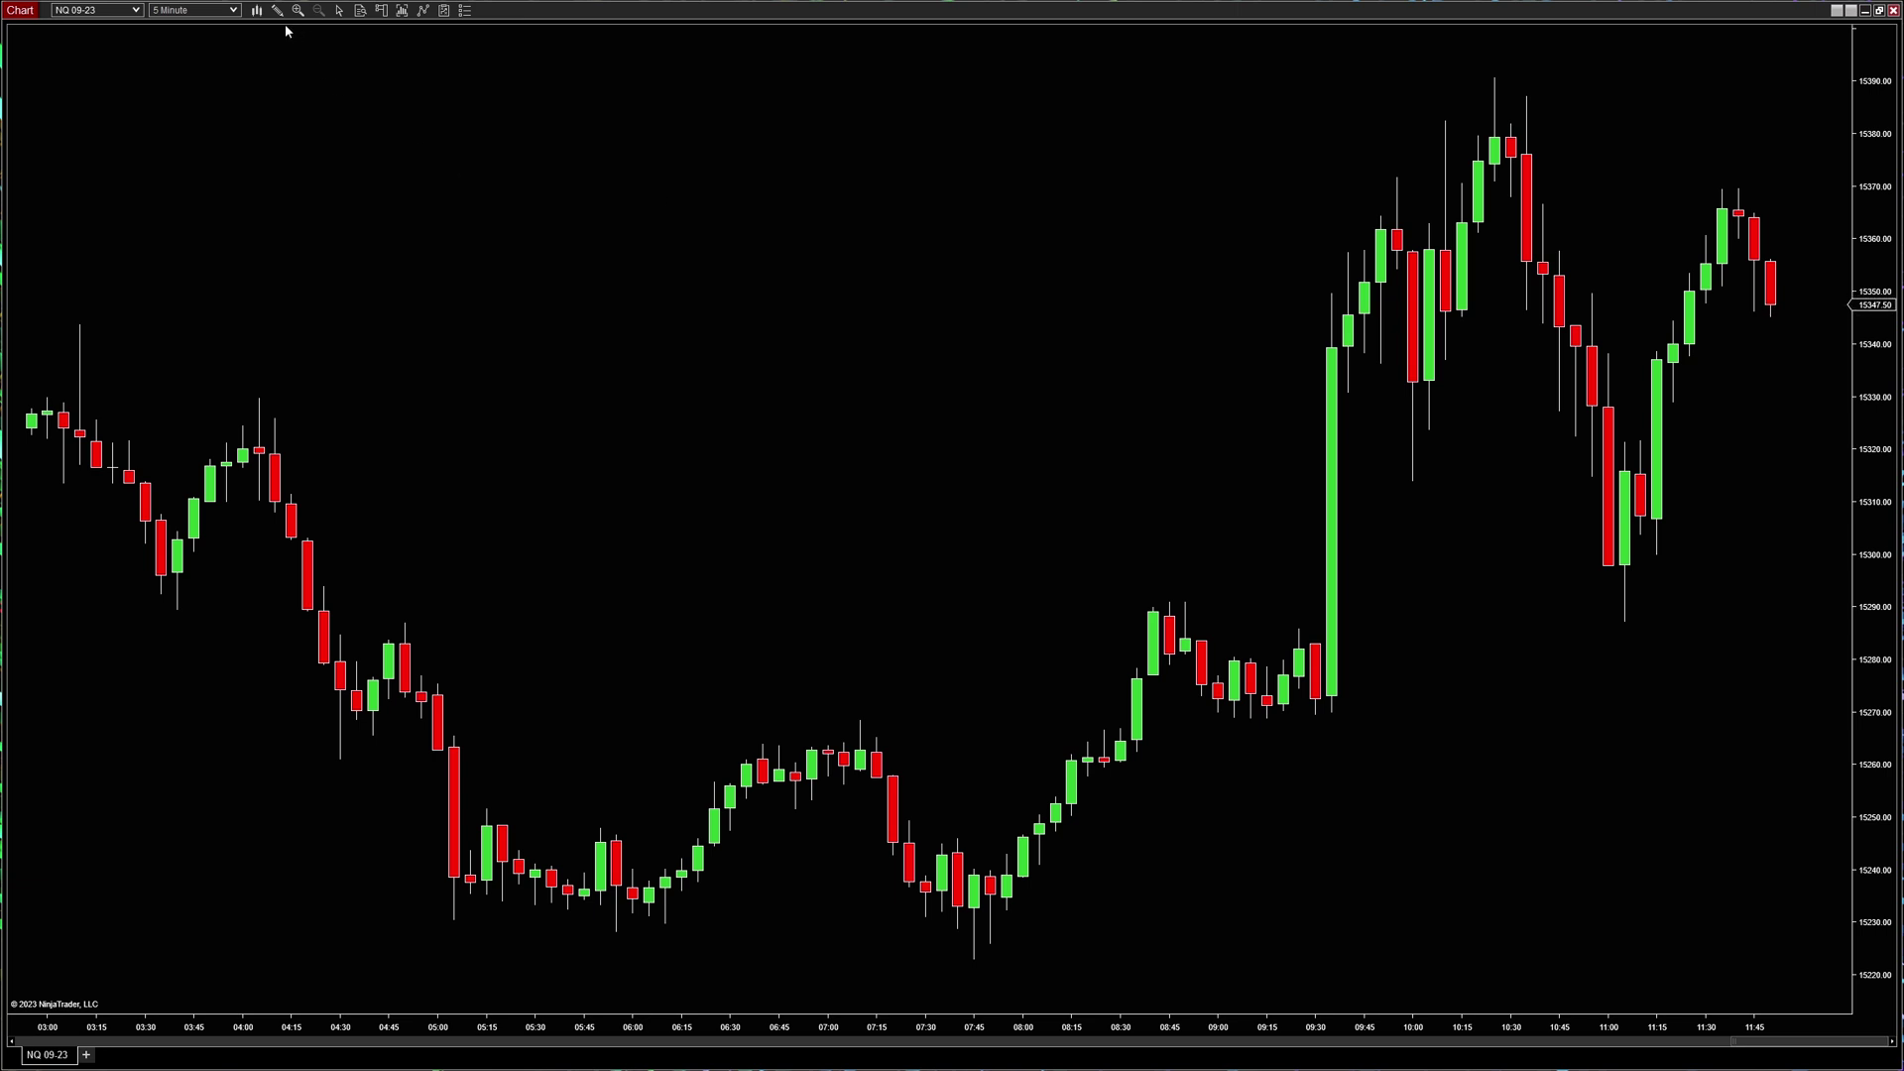
left_click(256, 10)
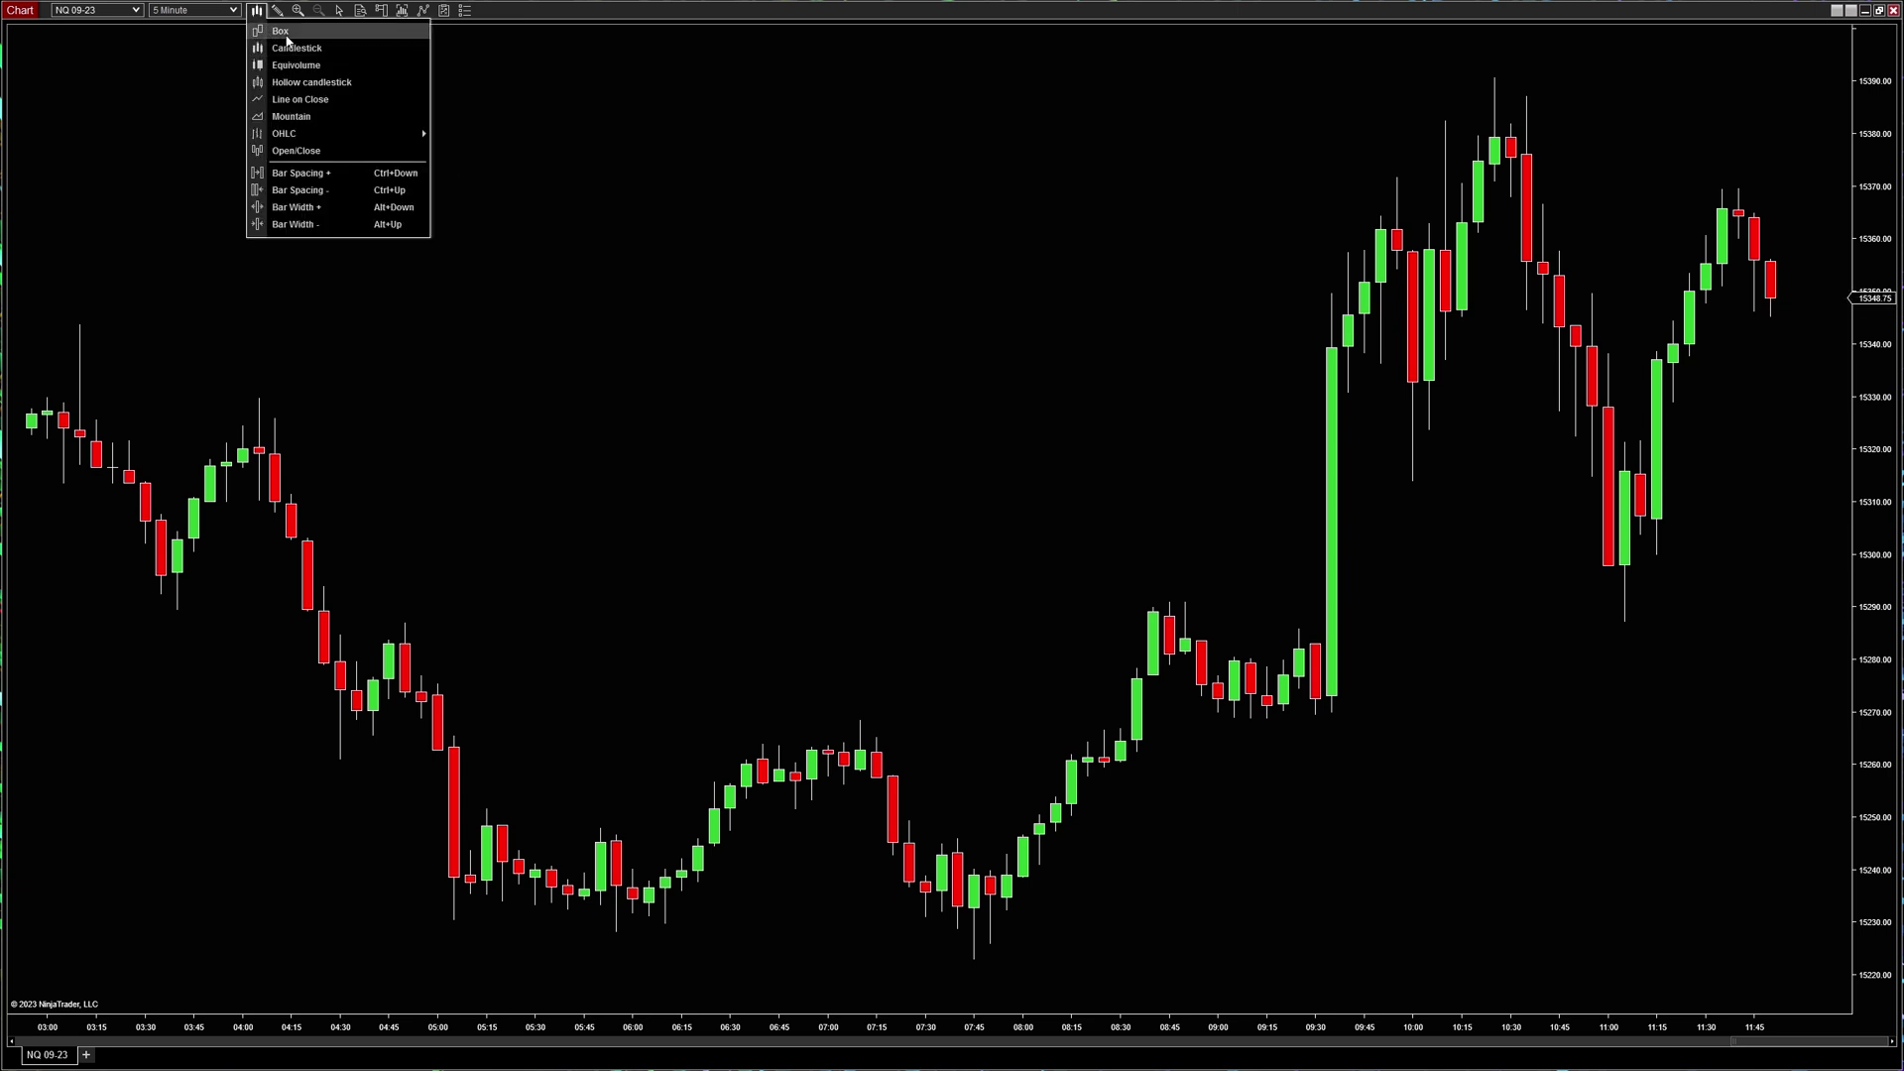
left_click(287, 33)
left_click(256, 14)
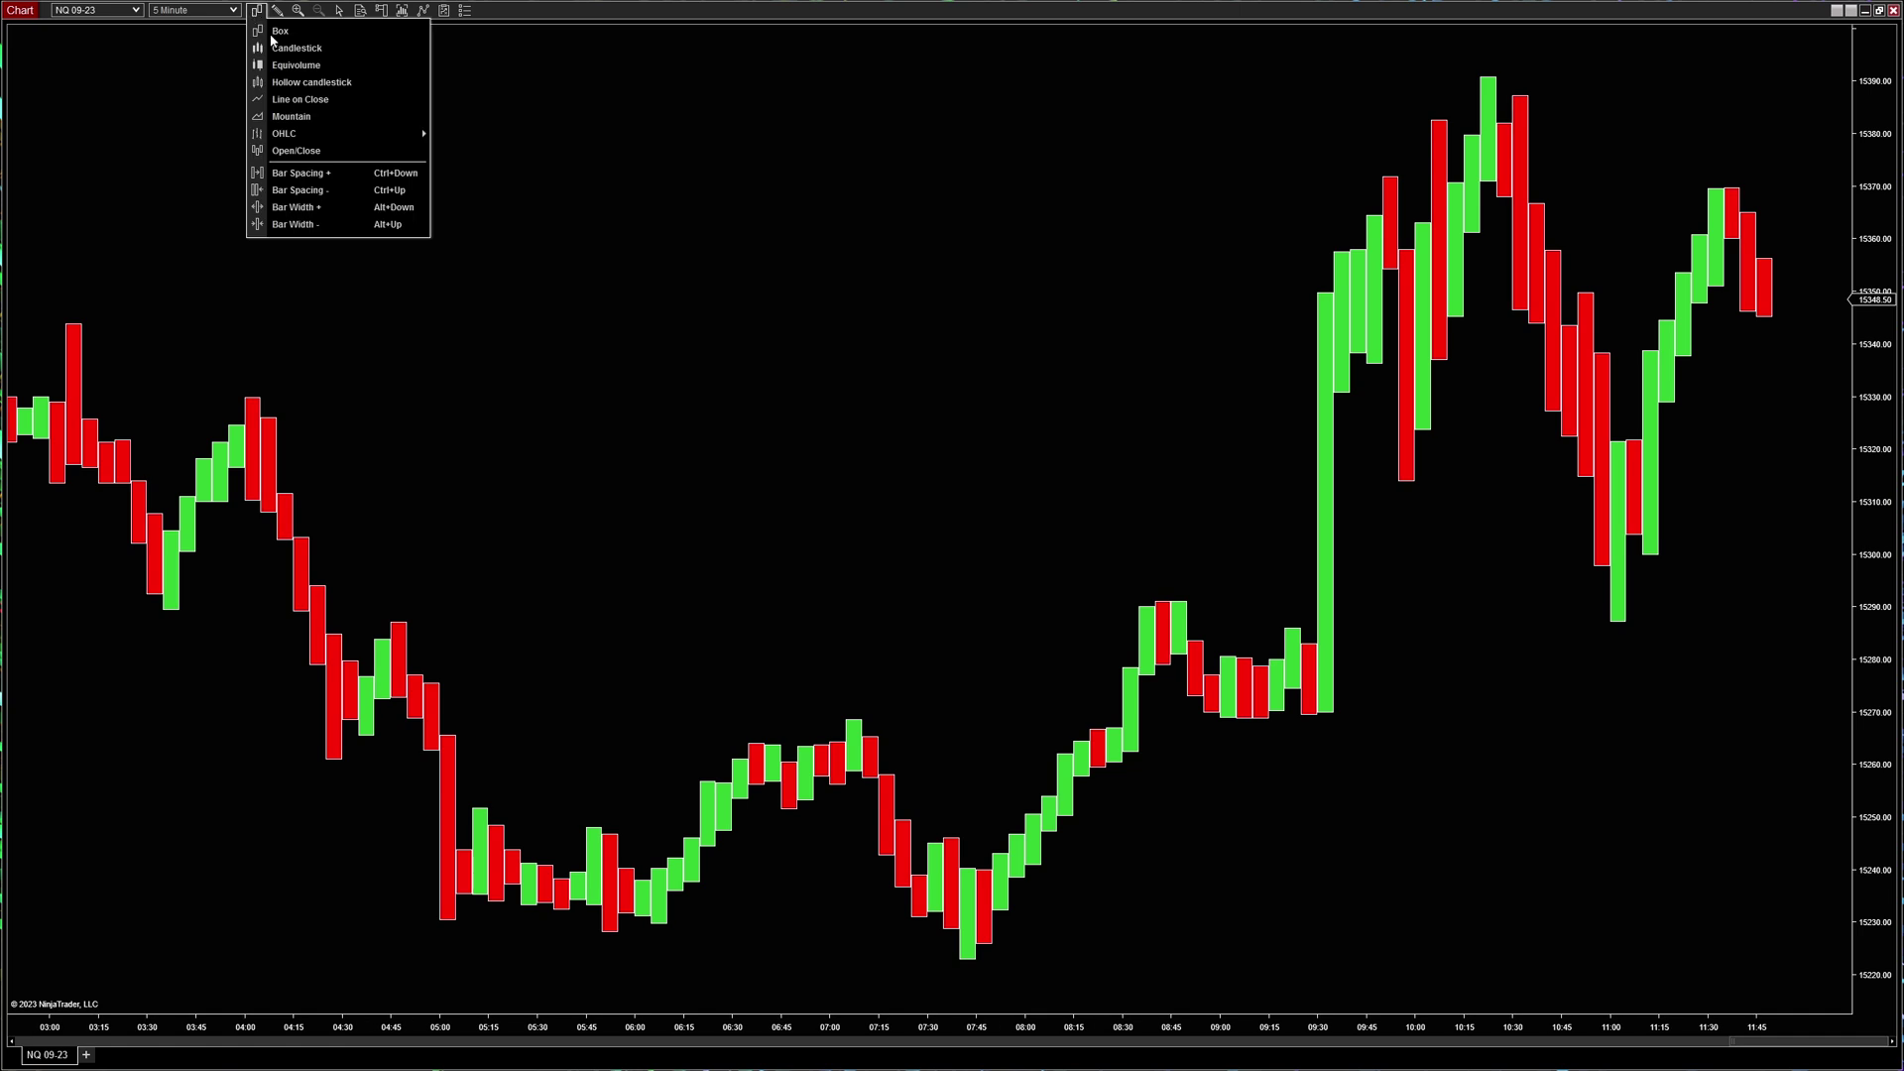
left_click(309, 83)
left_click(258, 14)
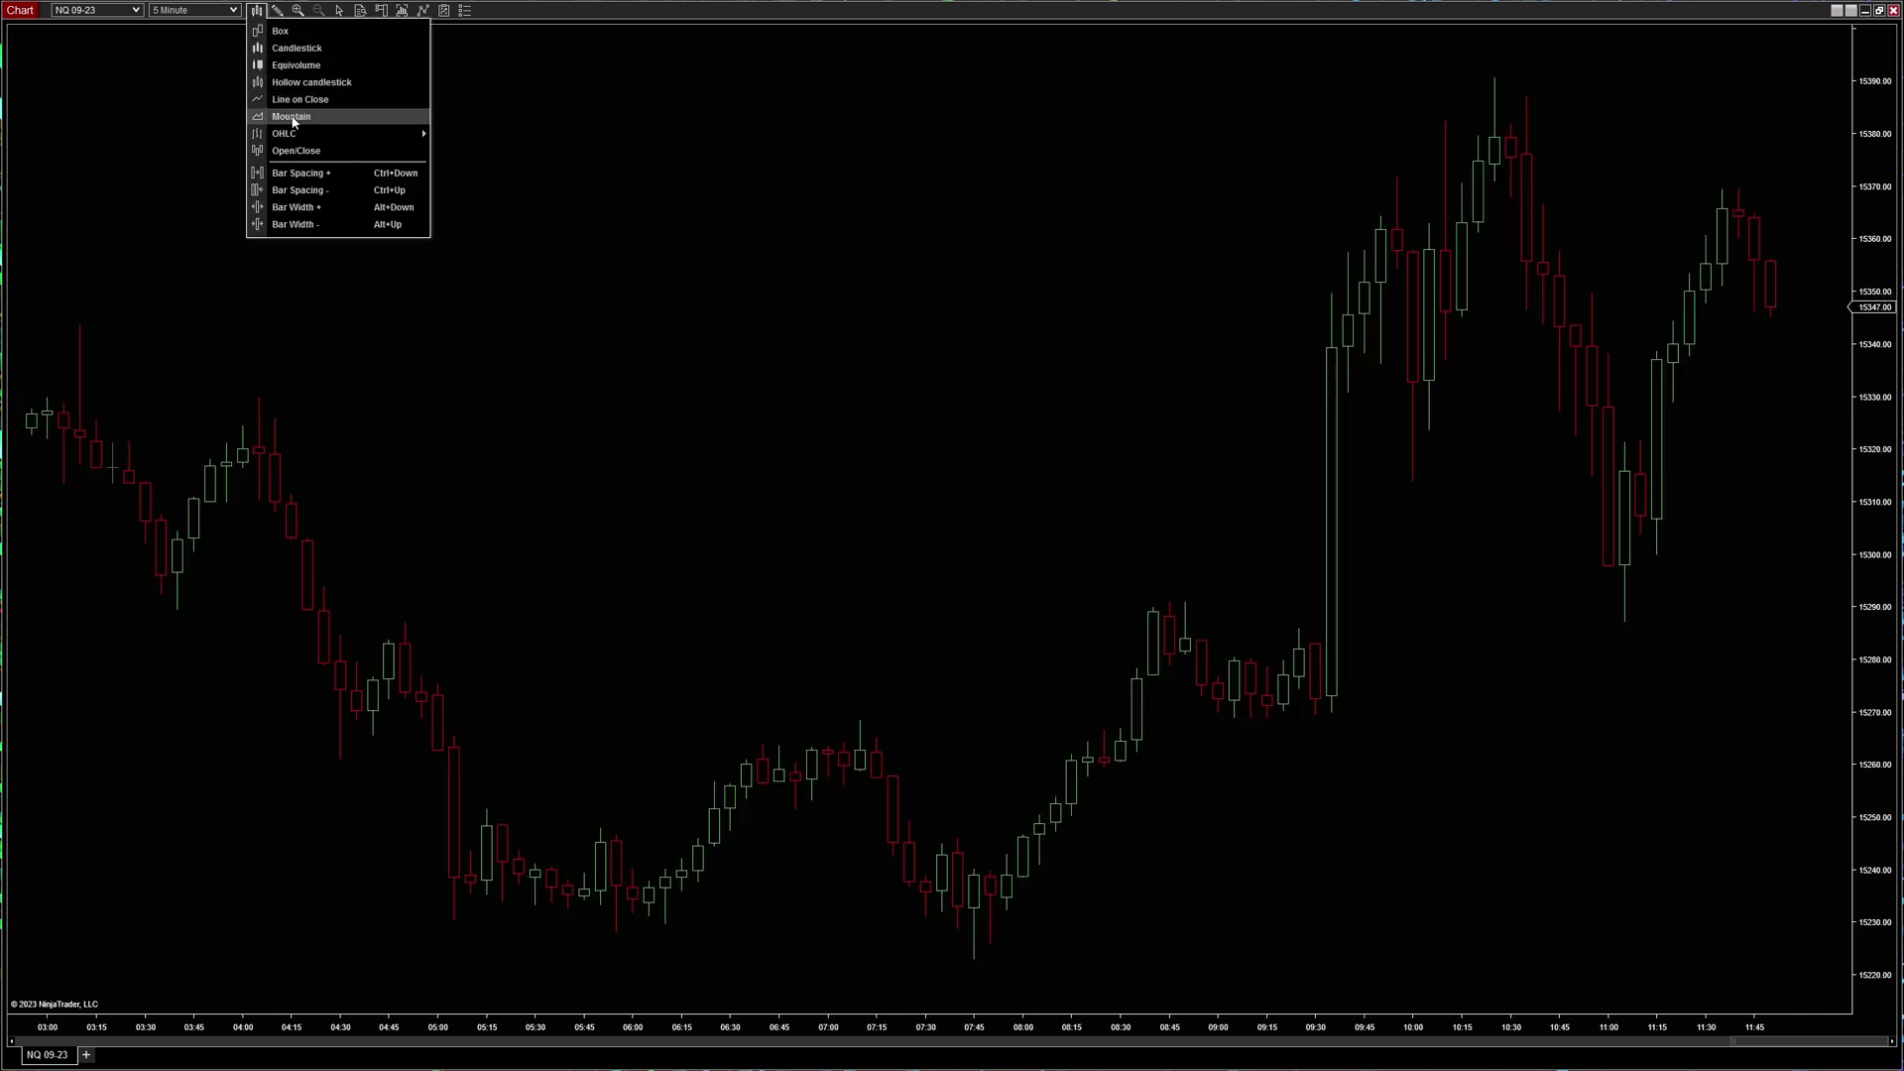
left_click(292, 116)
left_click(257, 10)
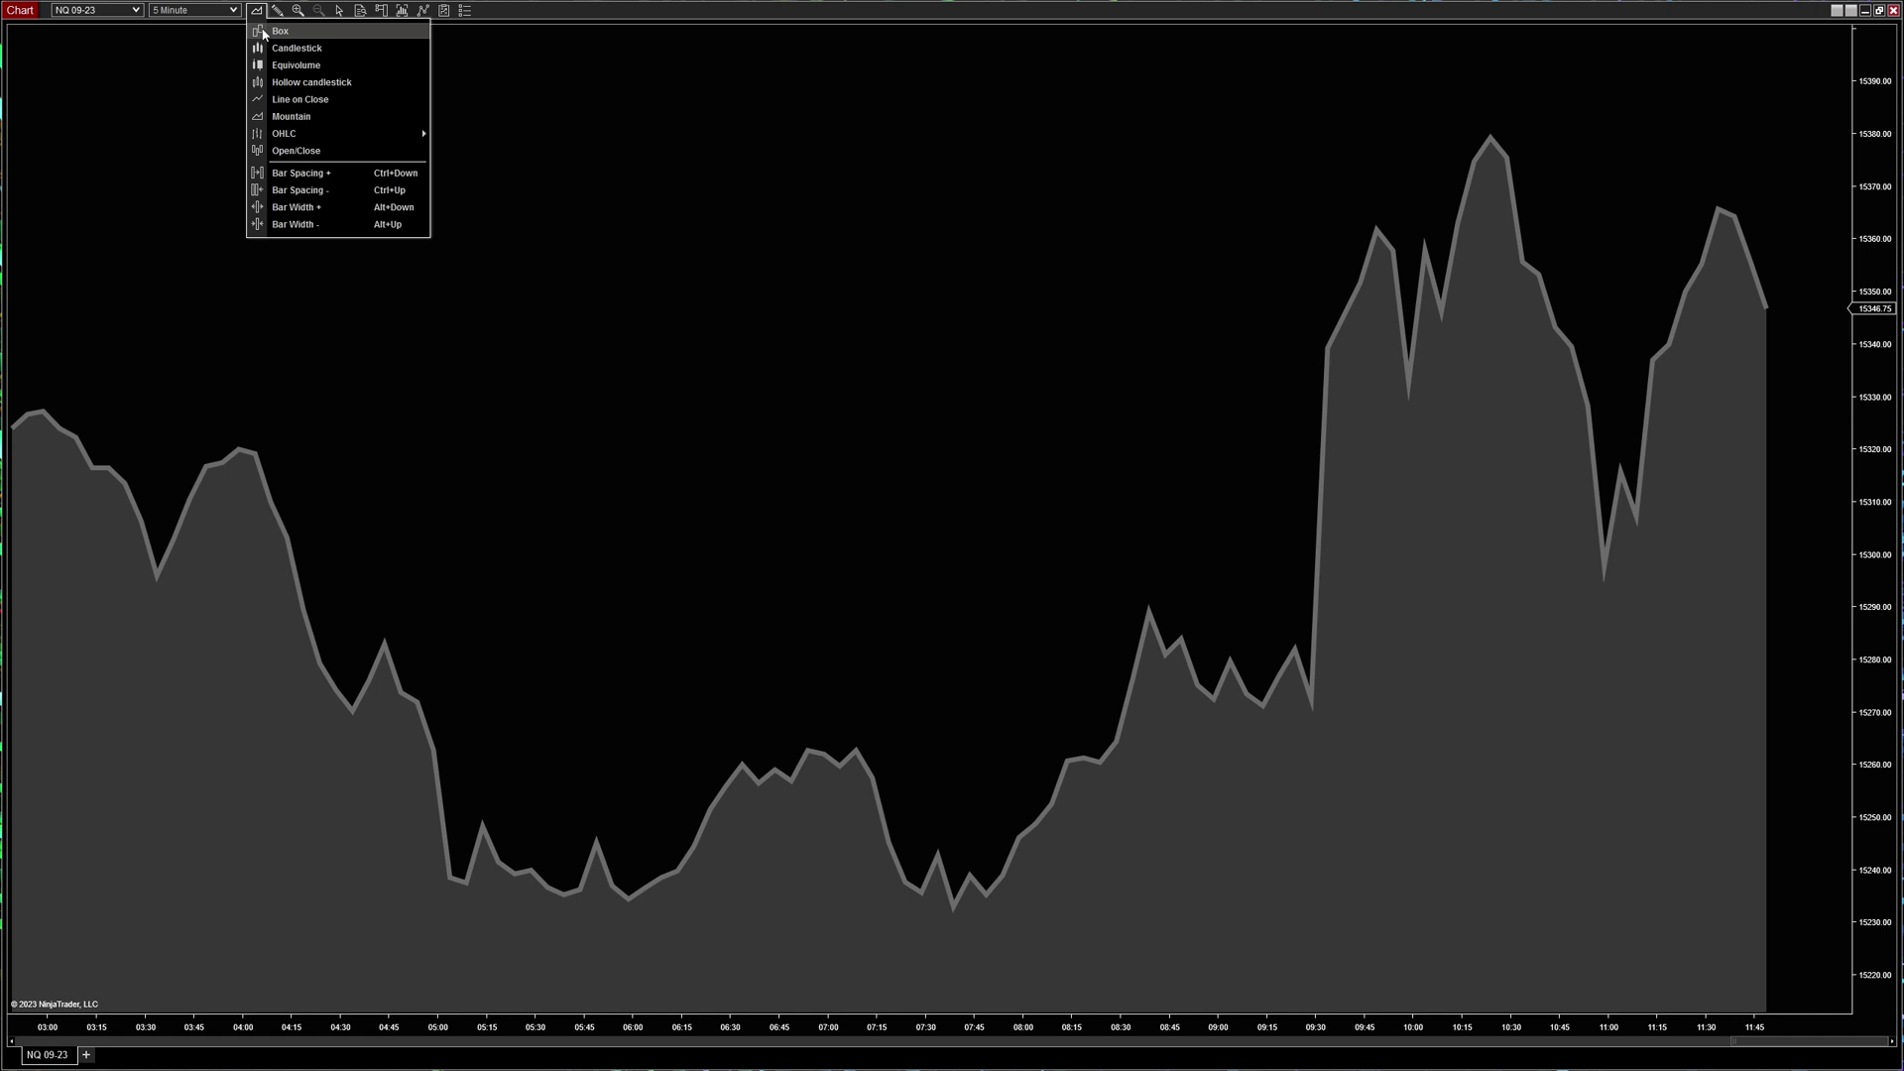
left_click(296, 49)
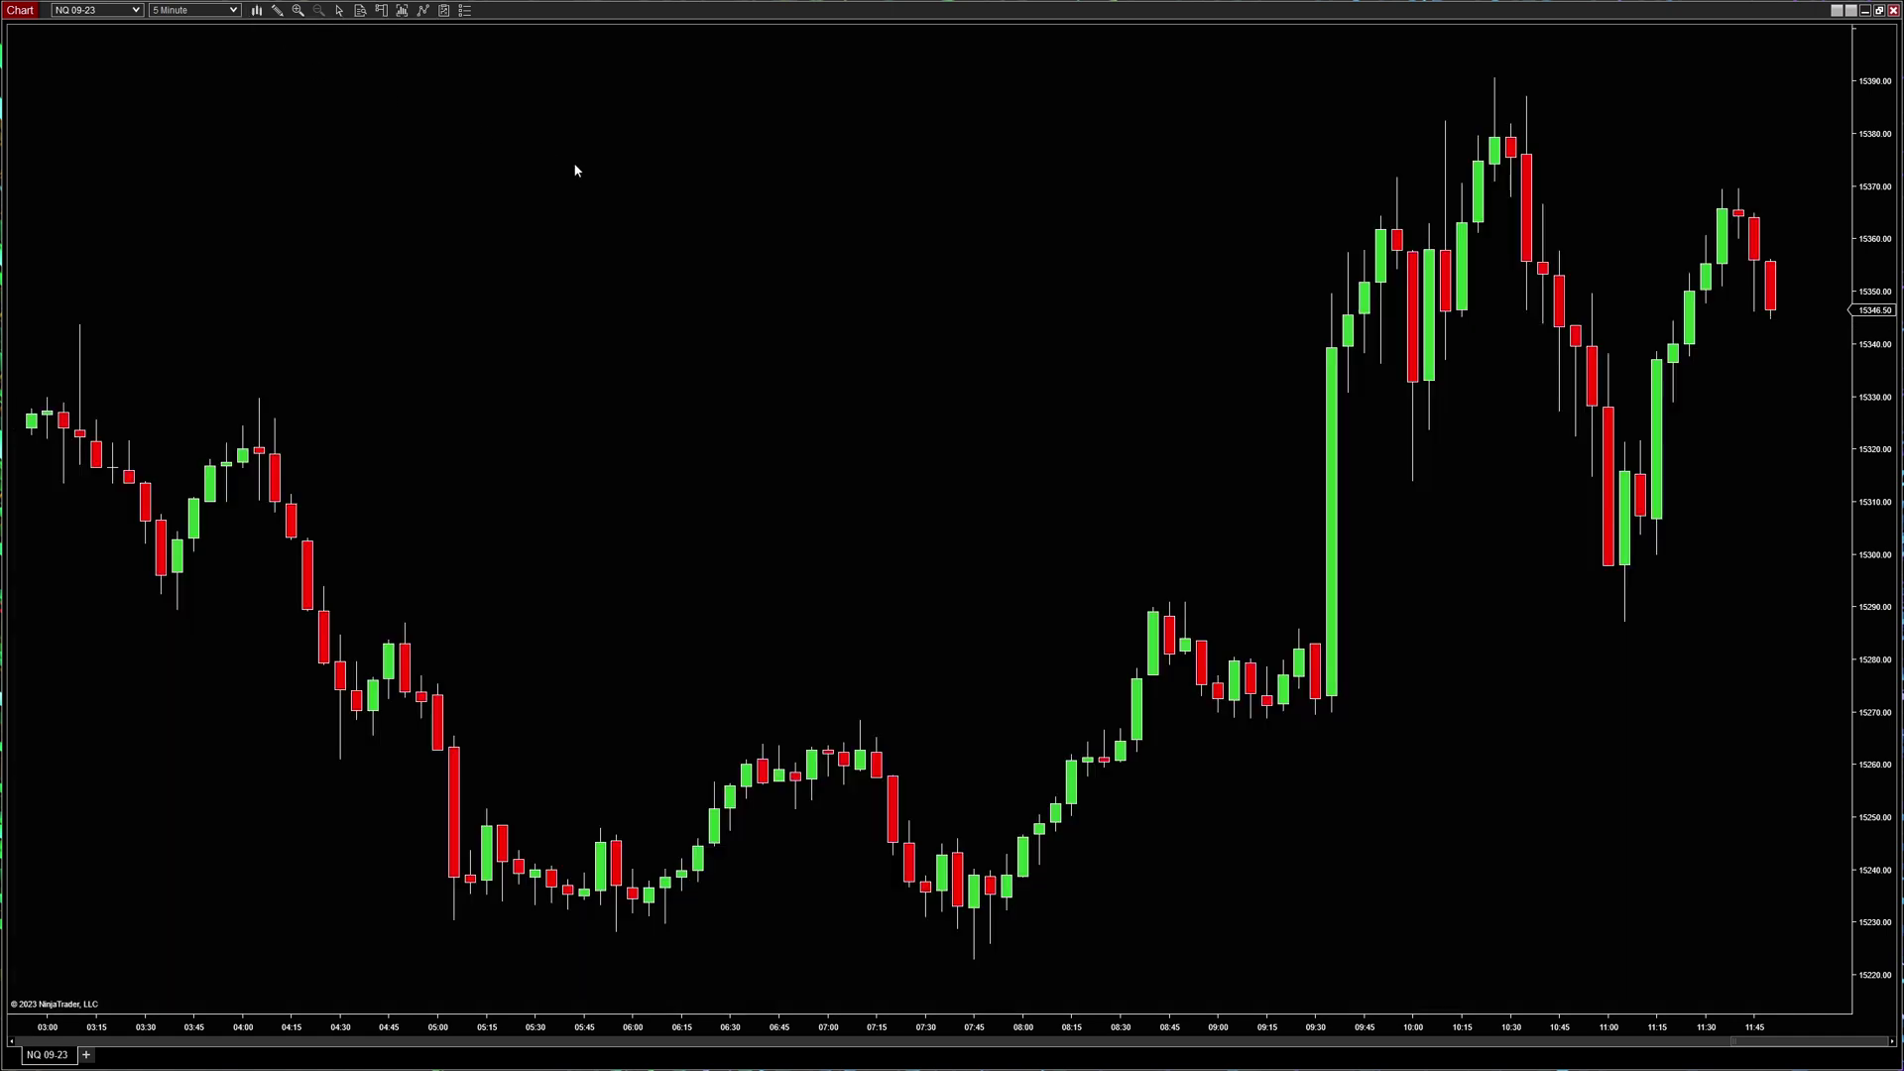
right_click(574, 146)
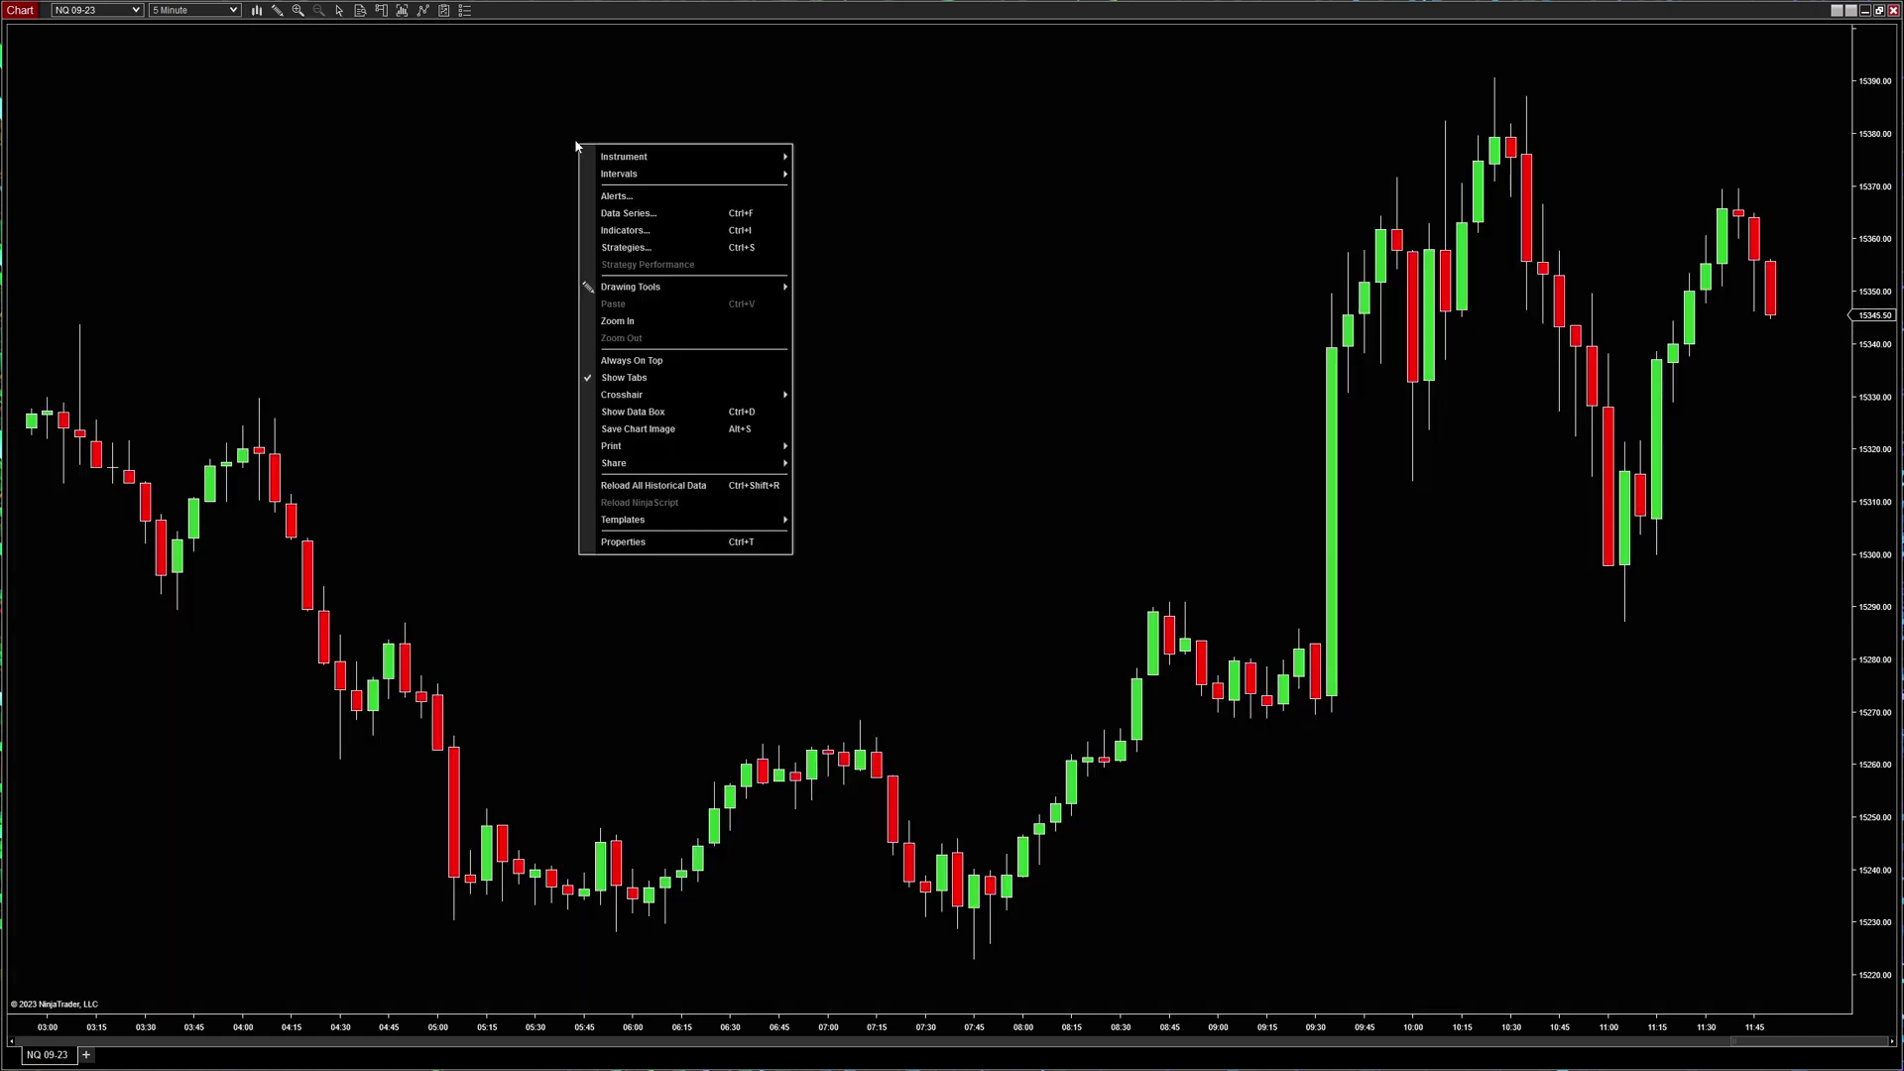
left_click(621, 225)
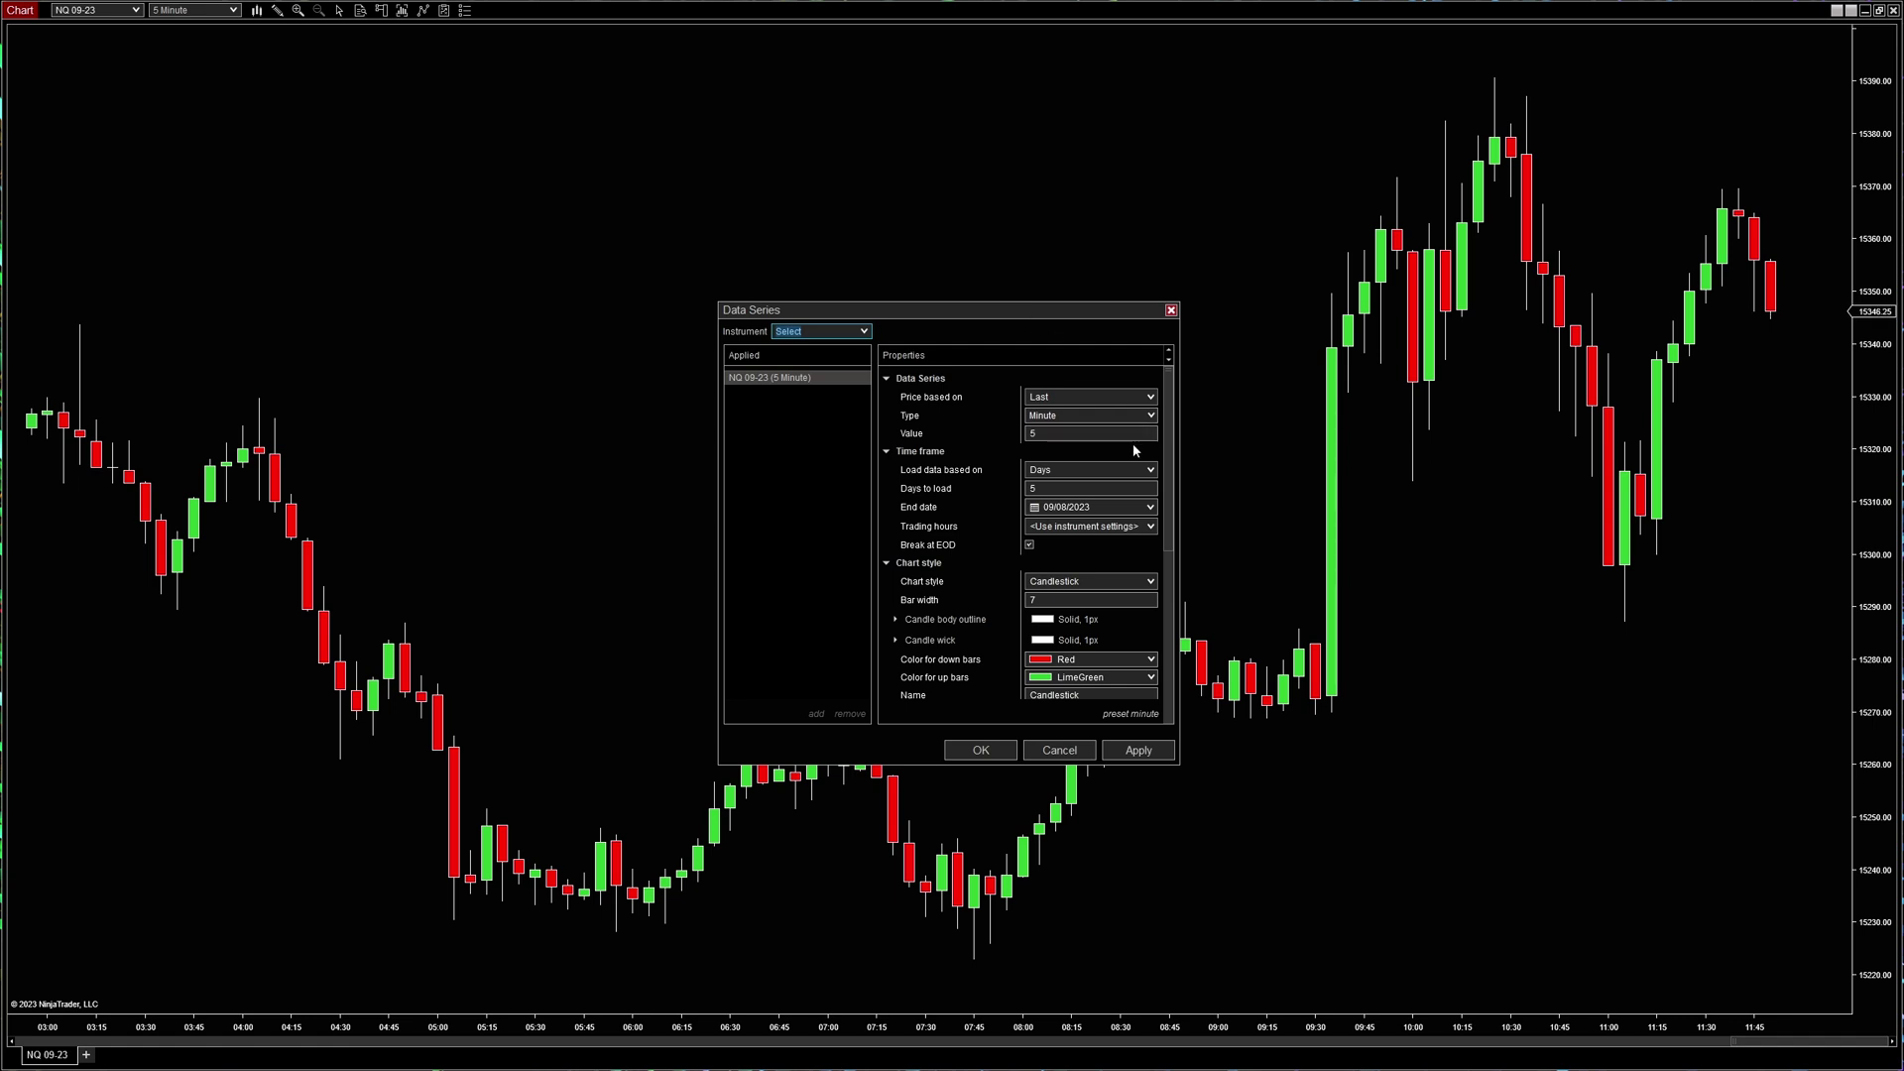
left_click(1134, 417)
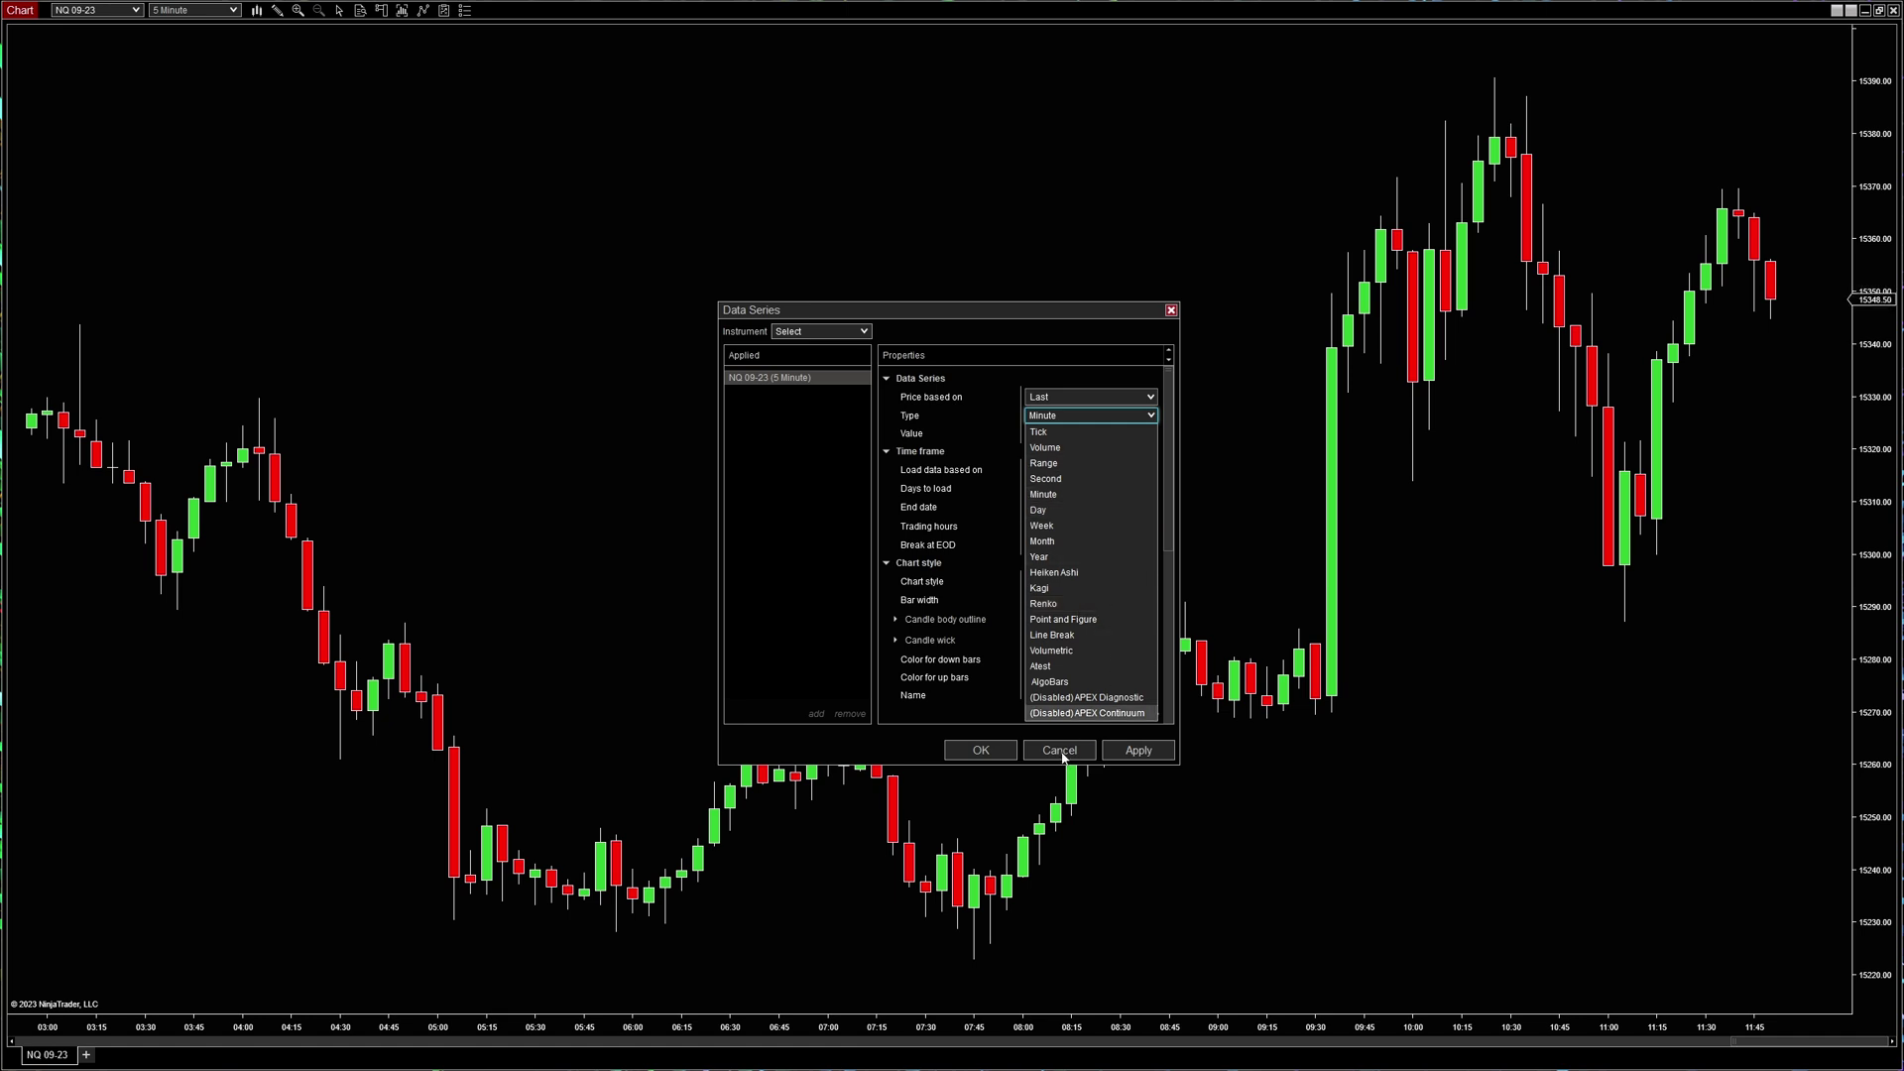
left_click(1131, 736)
left_click(982, 751)
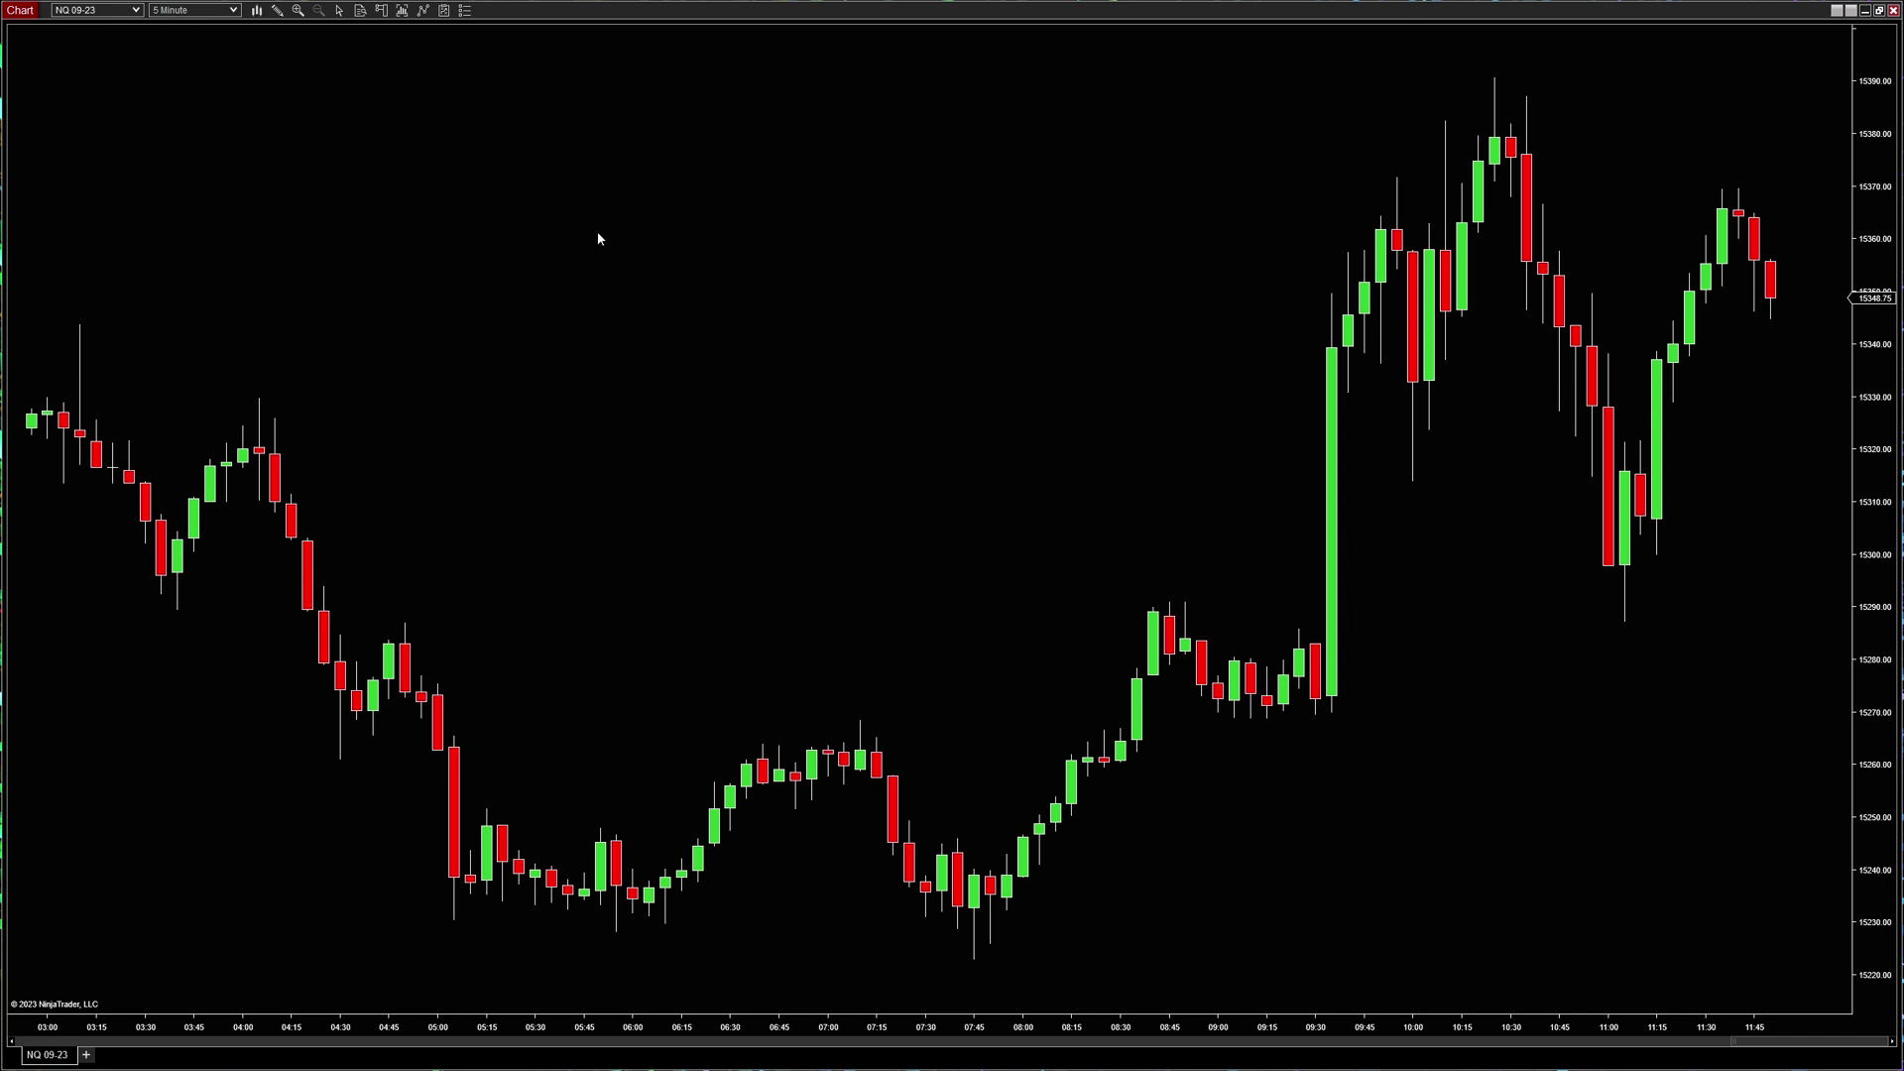
- Add a new value to the chart's interval list in the Configure dialog, keeping 5-minute bars
left_click(236, 10)
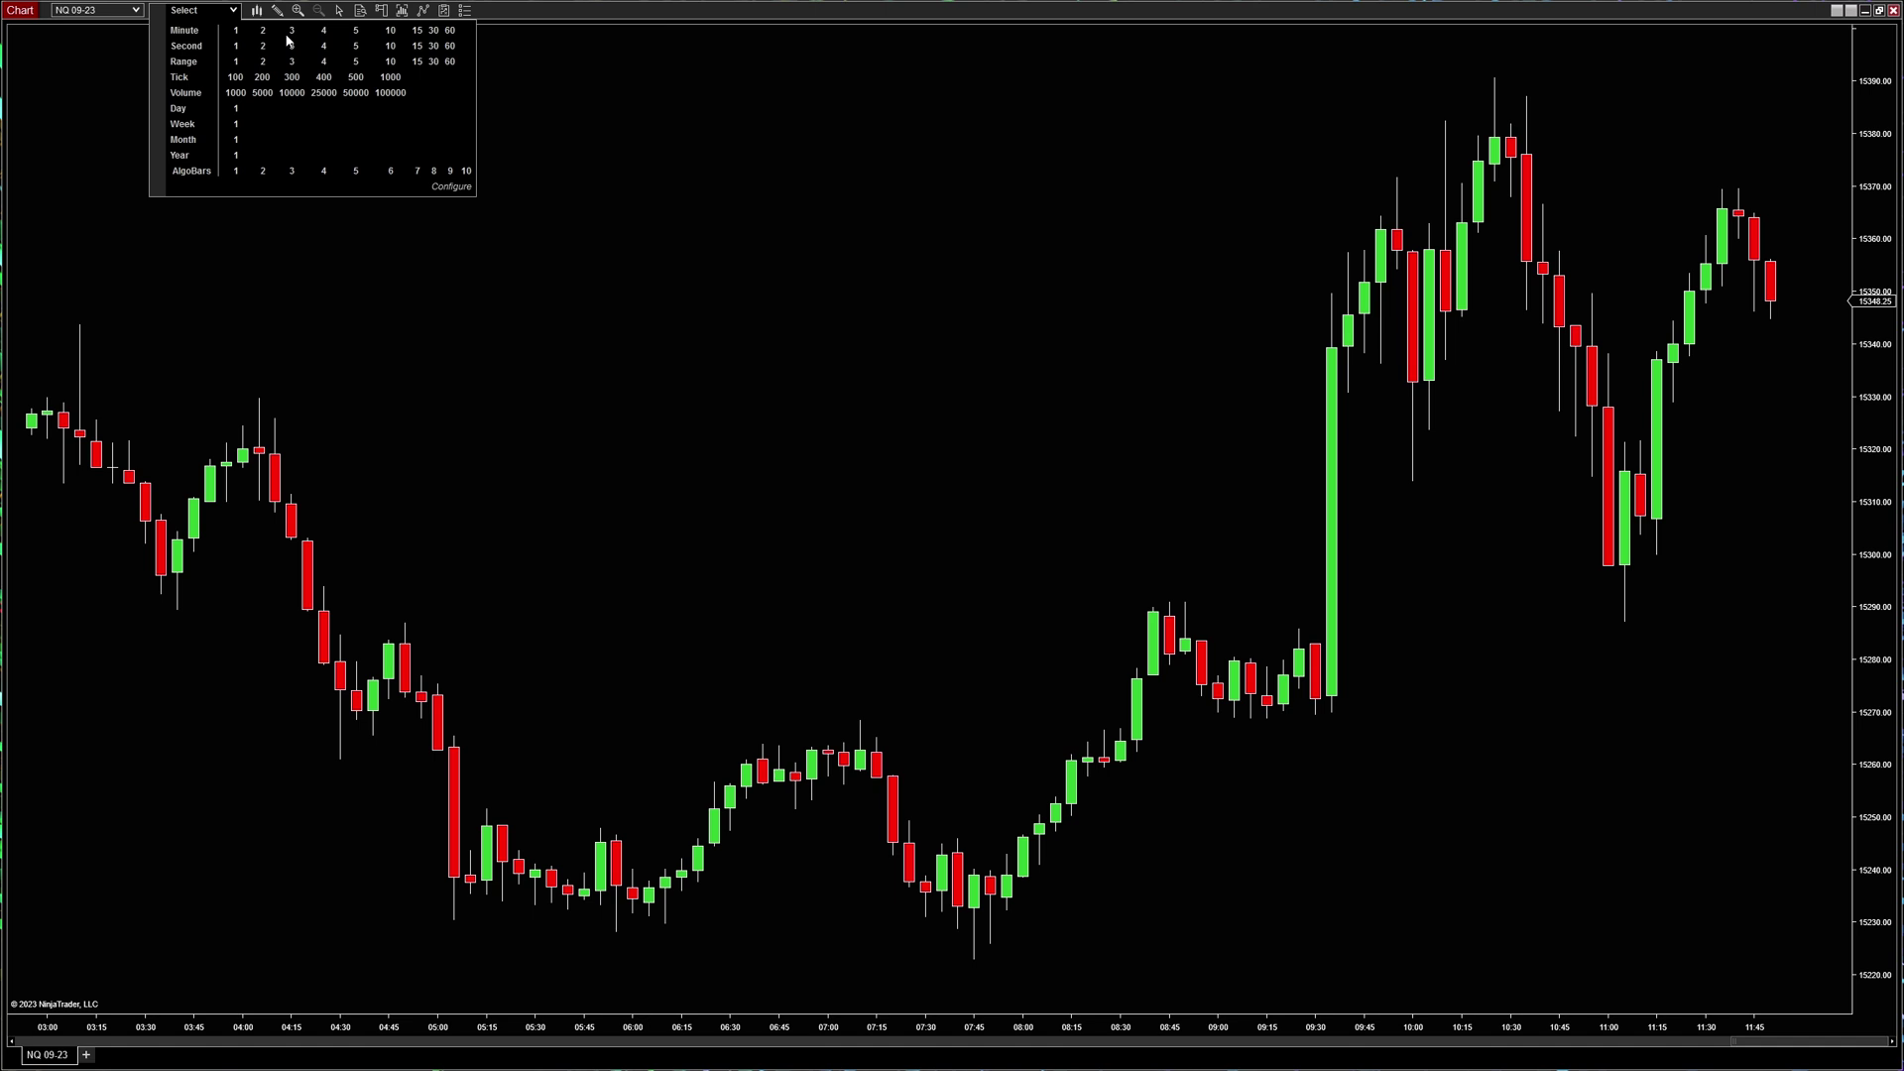
left_click(452, 186)
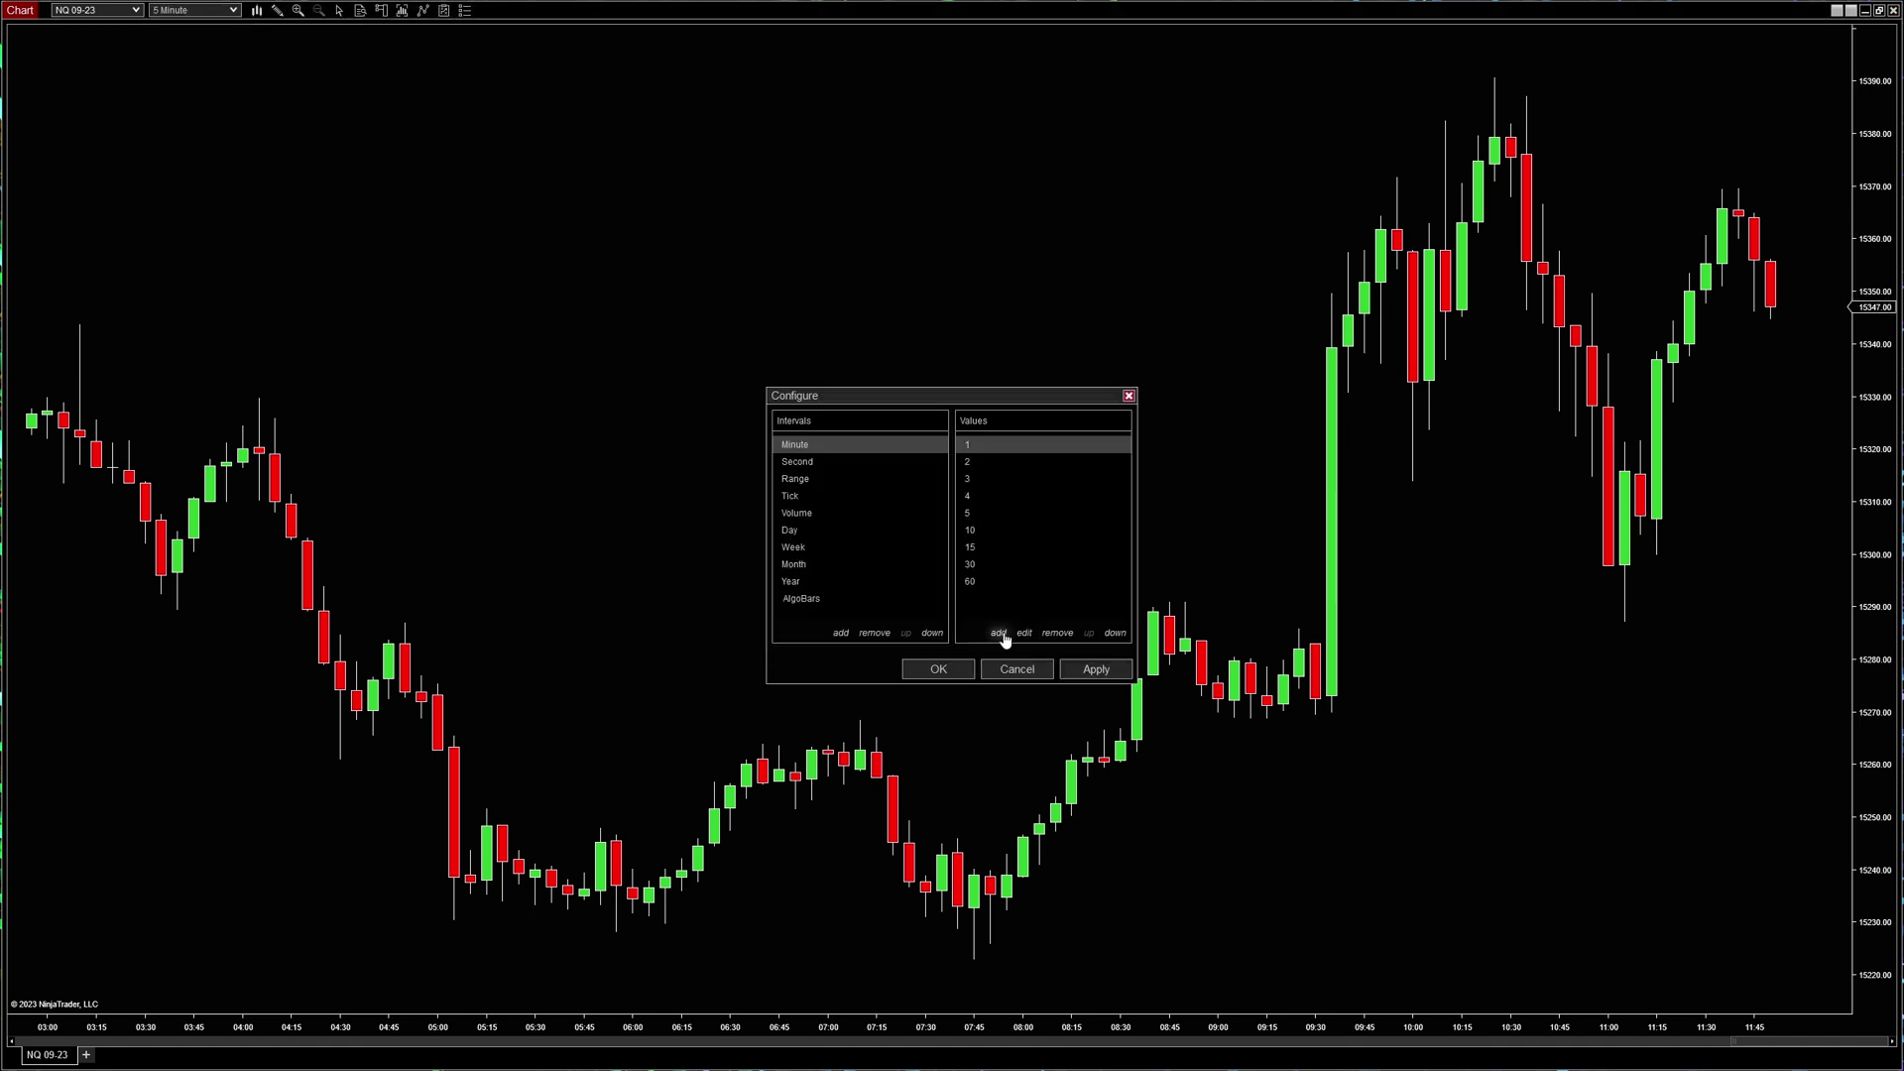
left_click(999, 634)
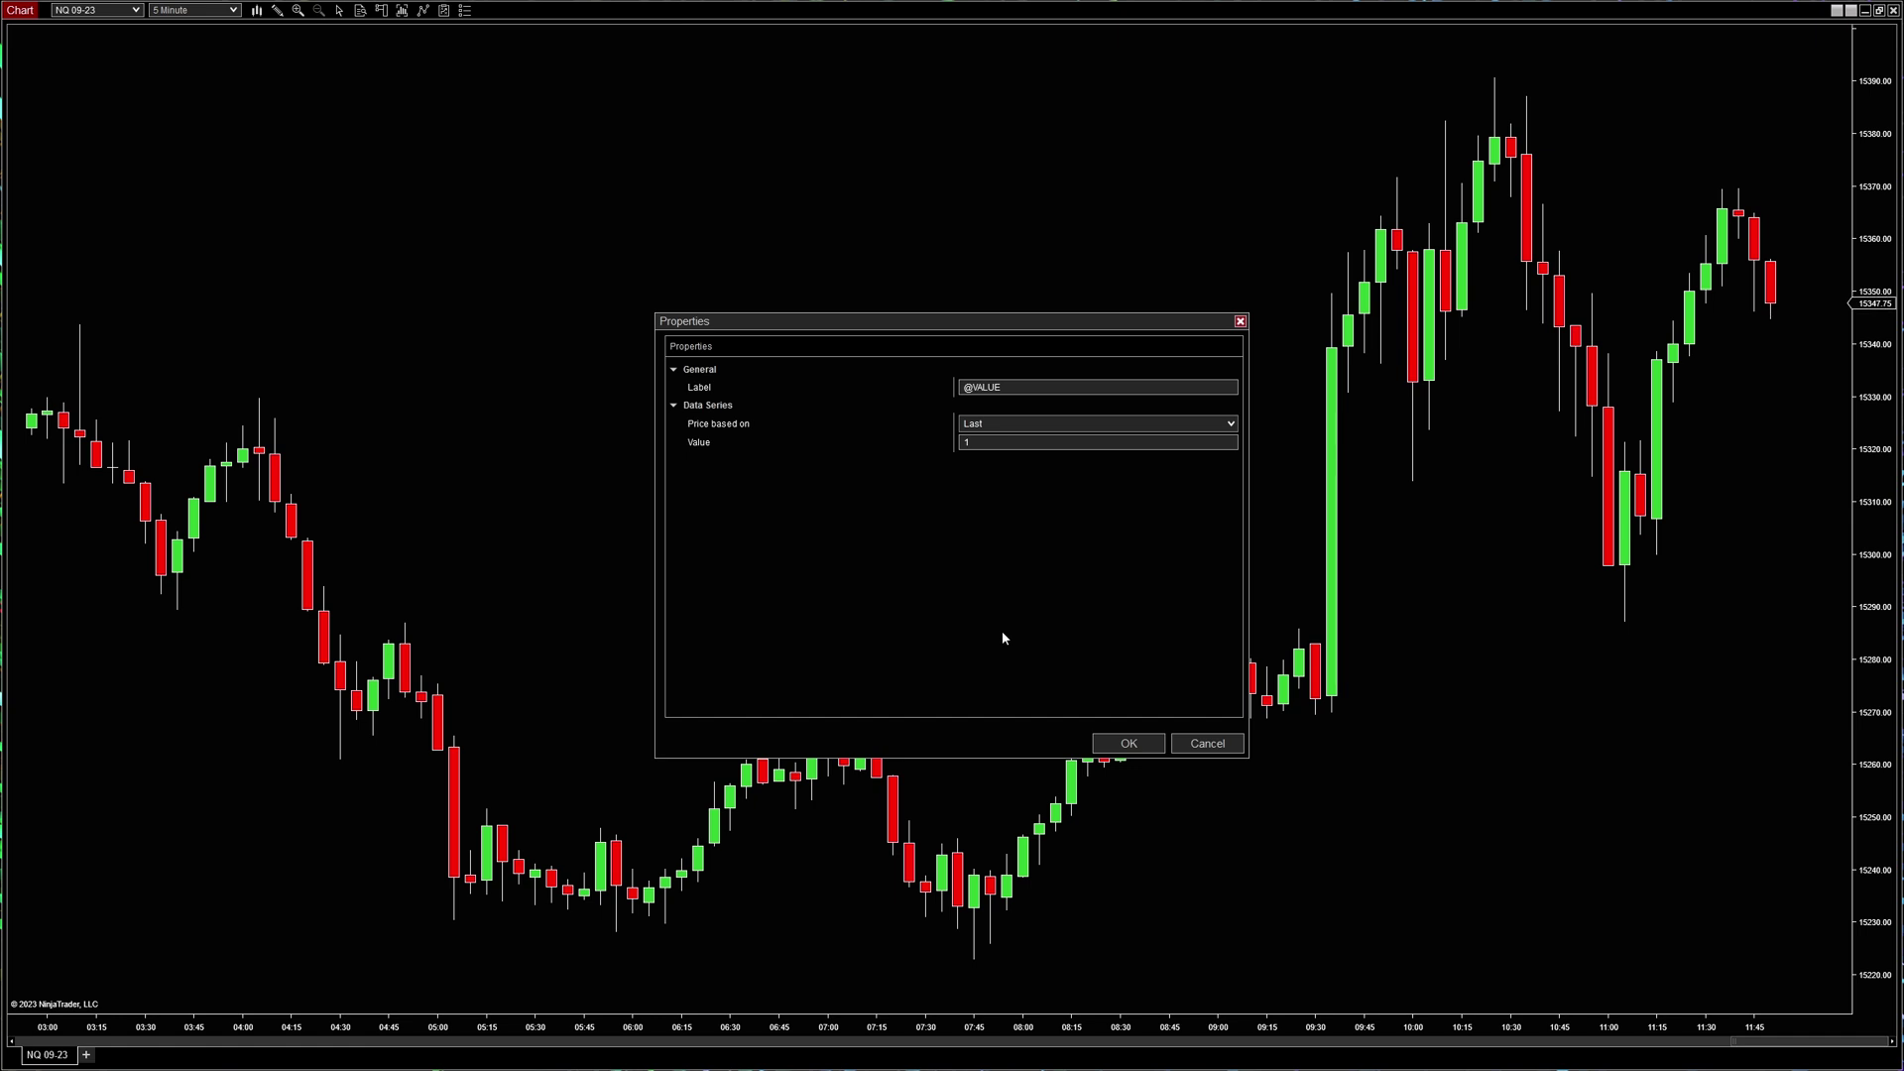
left_click(950, 442)
left_click(1131, 744)
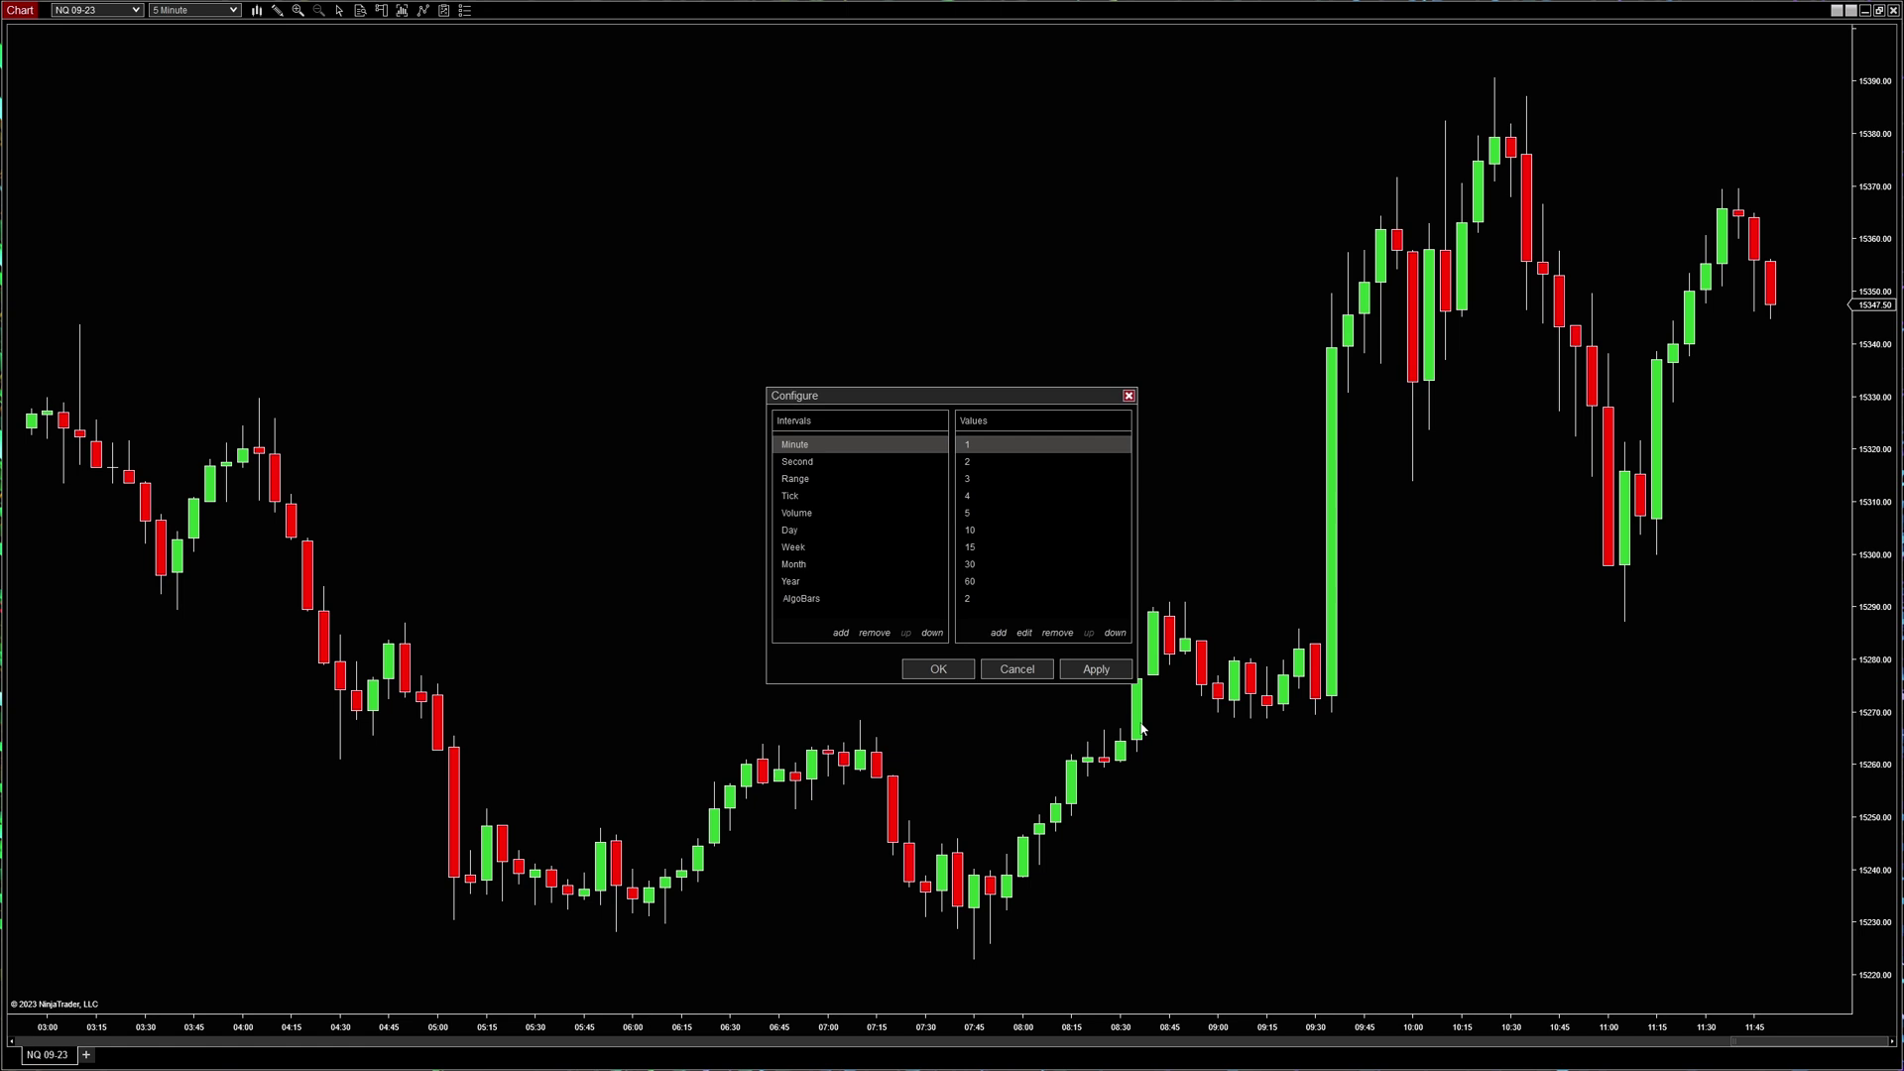
left_click(938, 670)
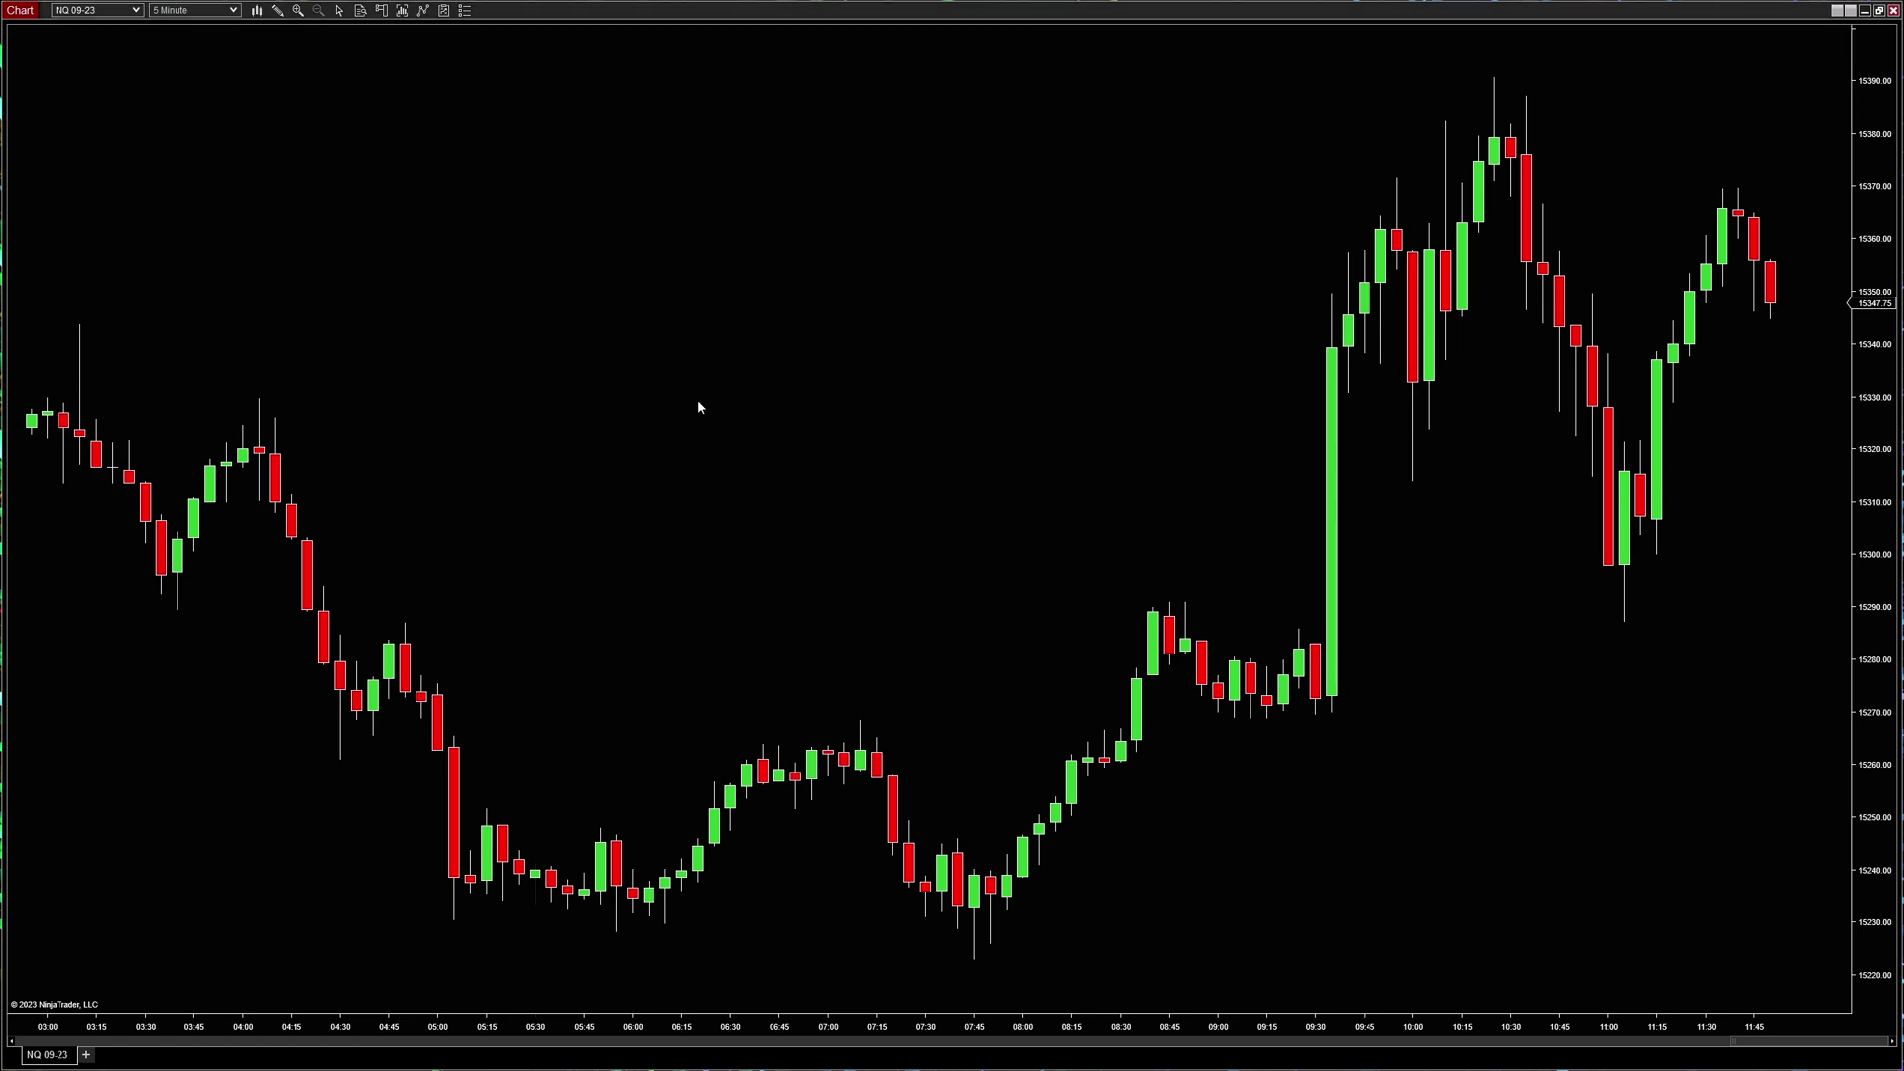
- Switch the chart interval through 2, 5 and 10 minutes, ending on 1-minute bars
left_click(235, 12)
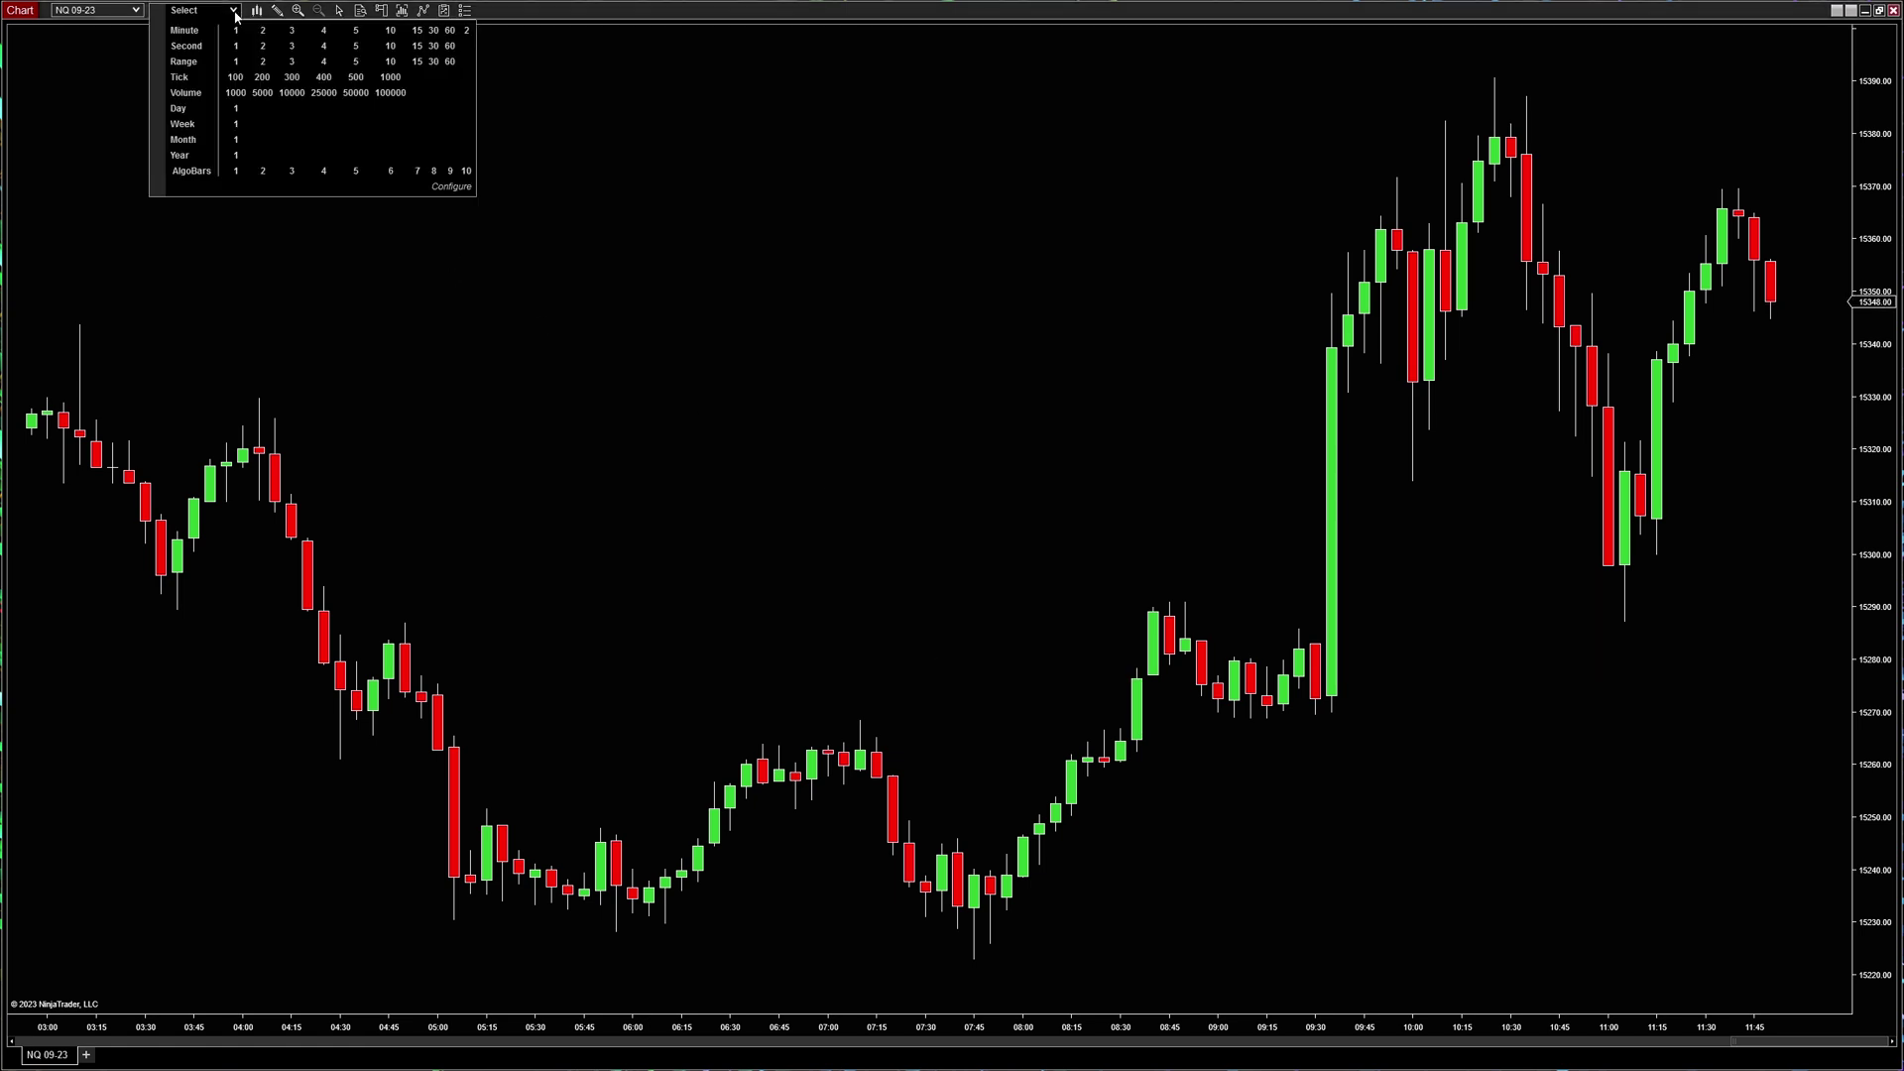
left_click(263, 31)
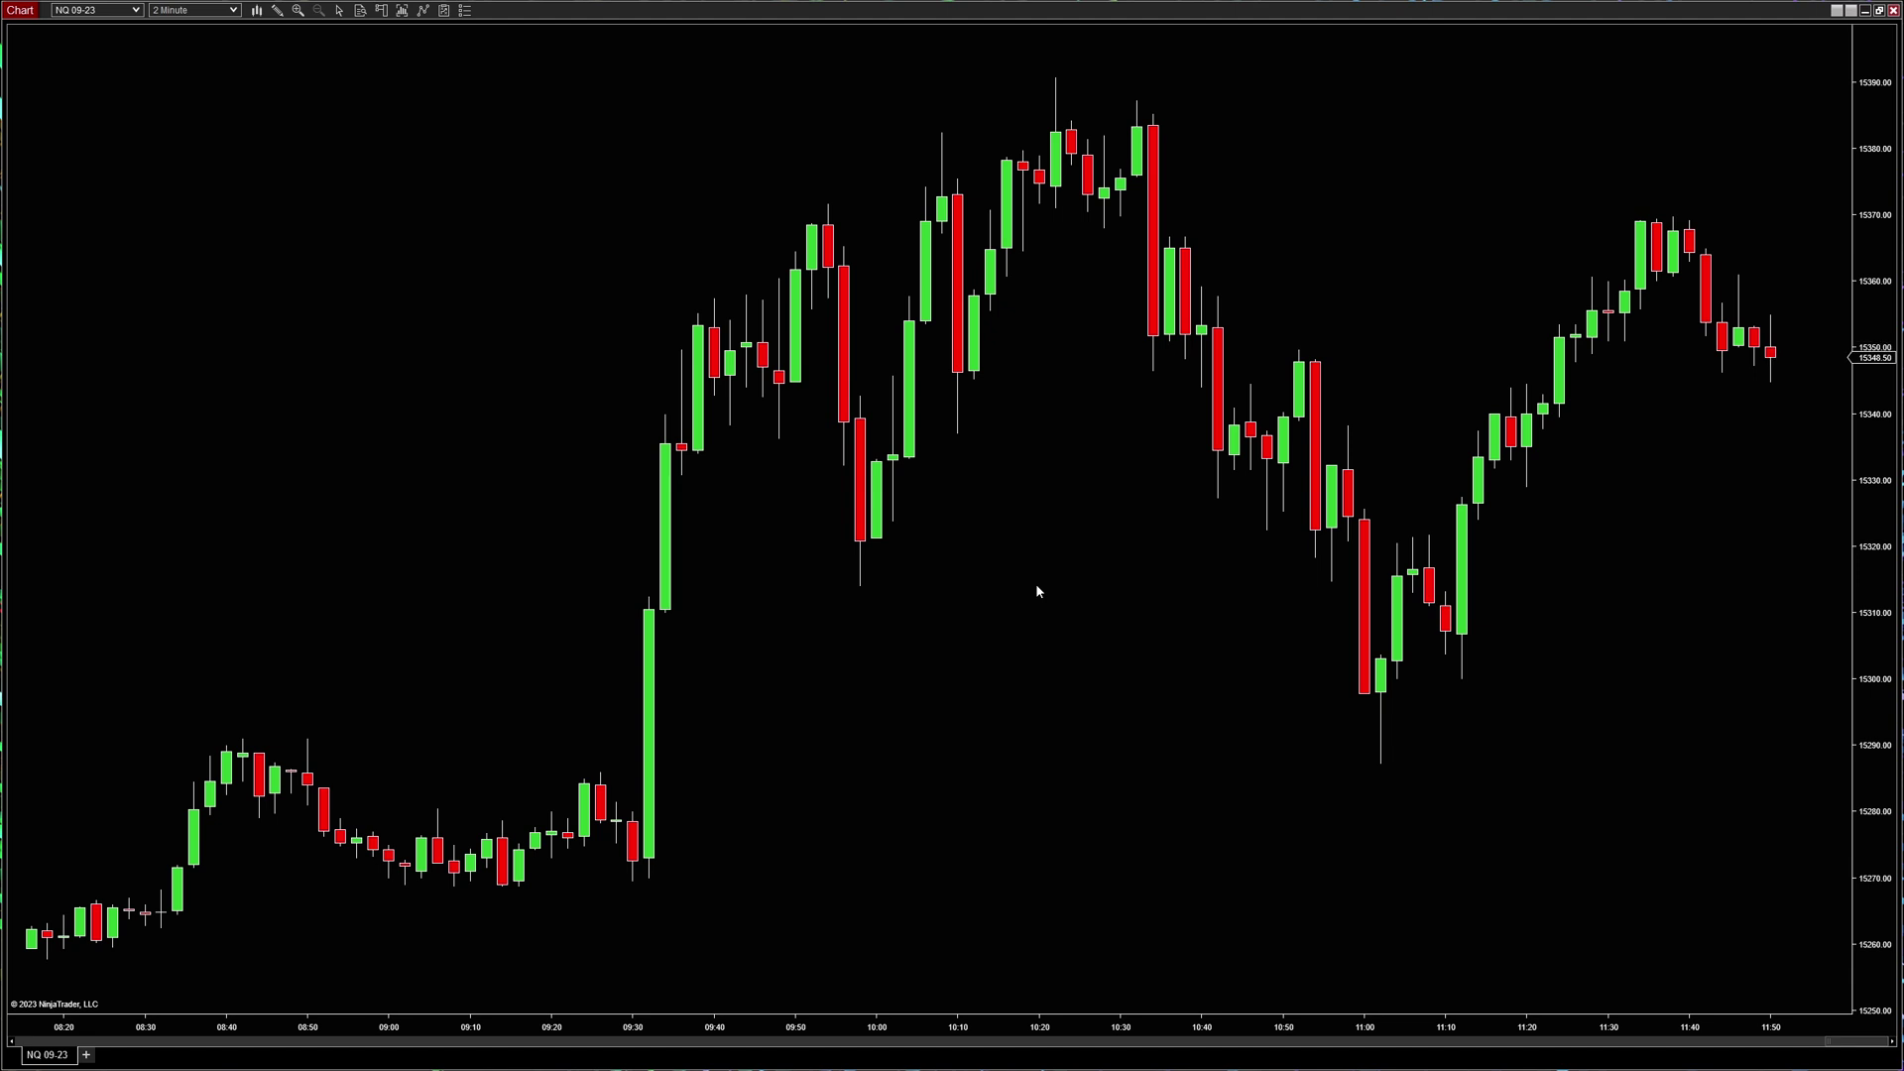
type("5")
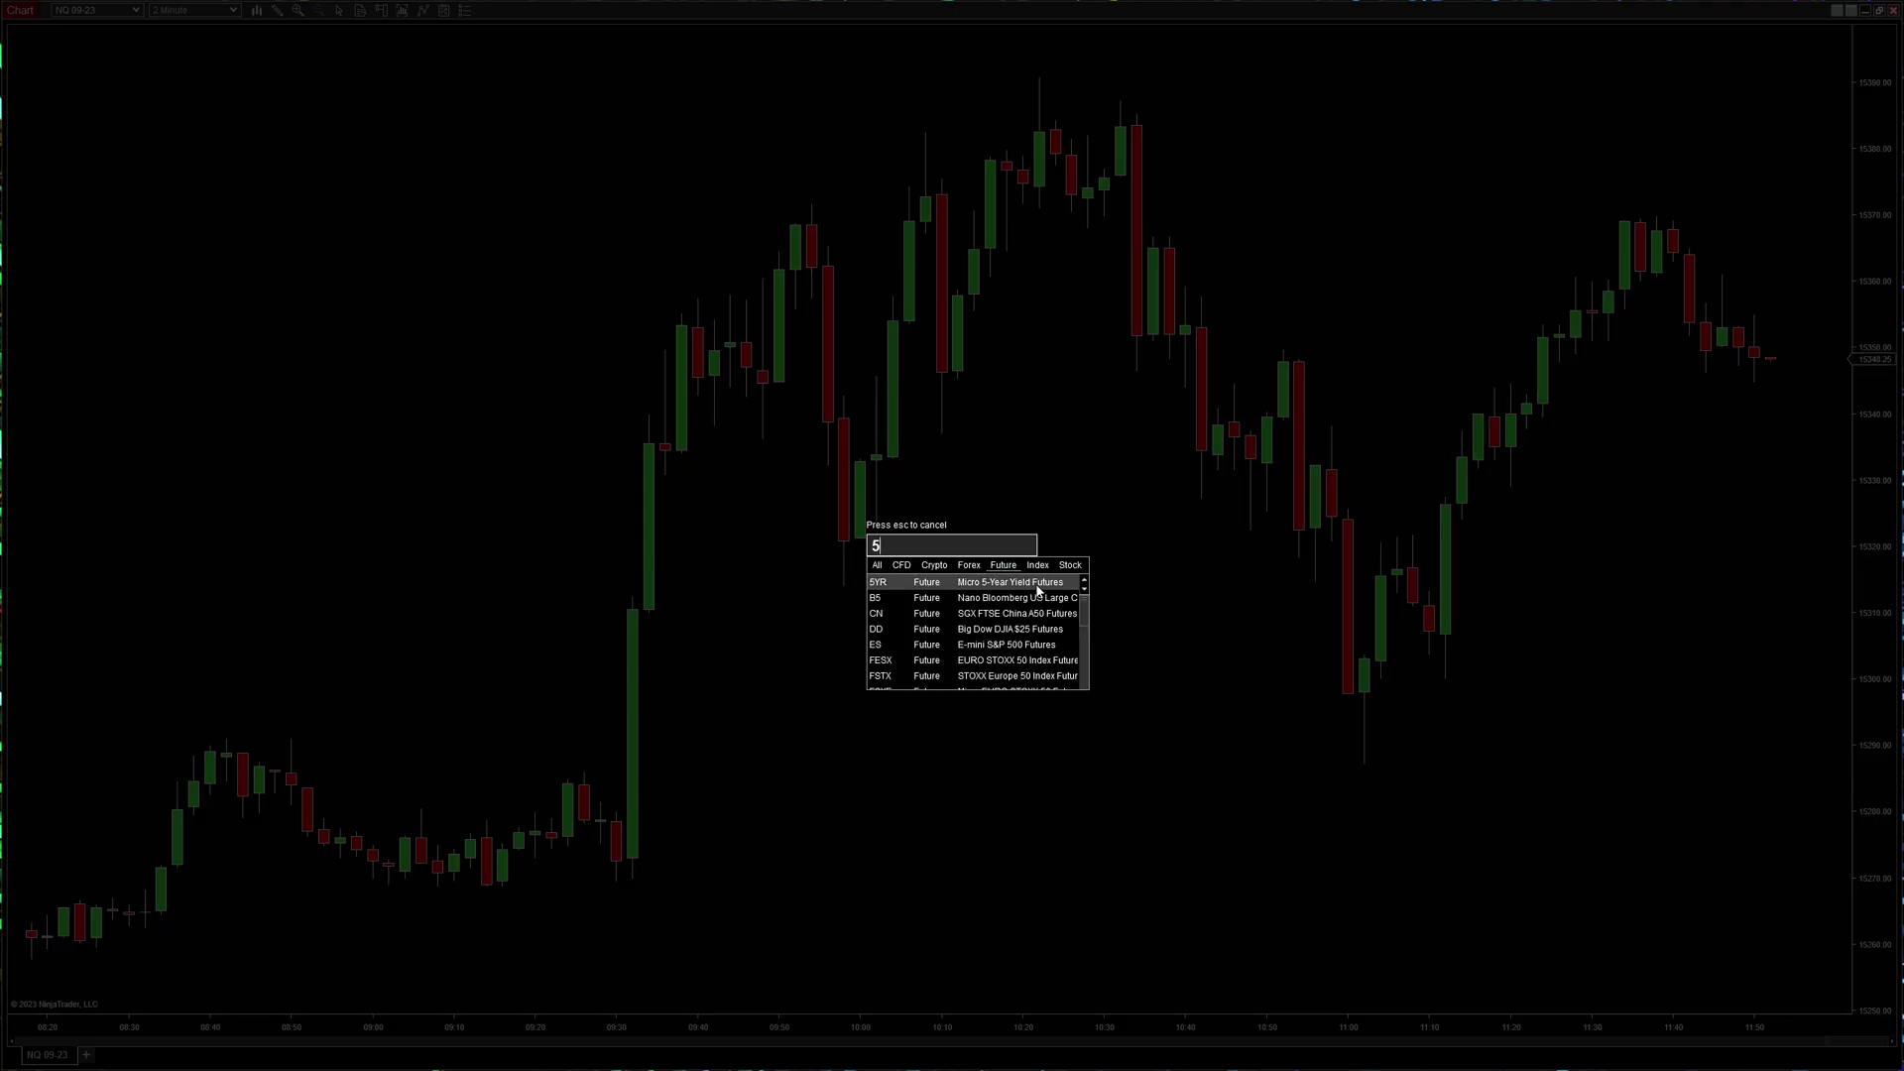
type("M")
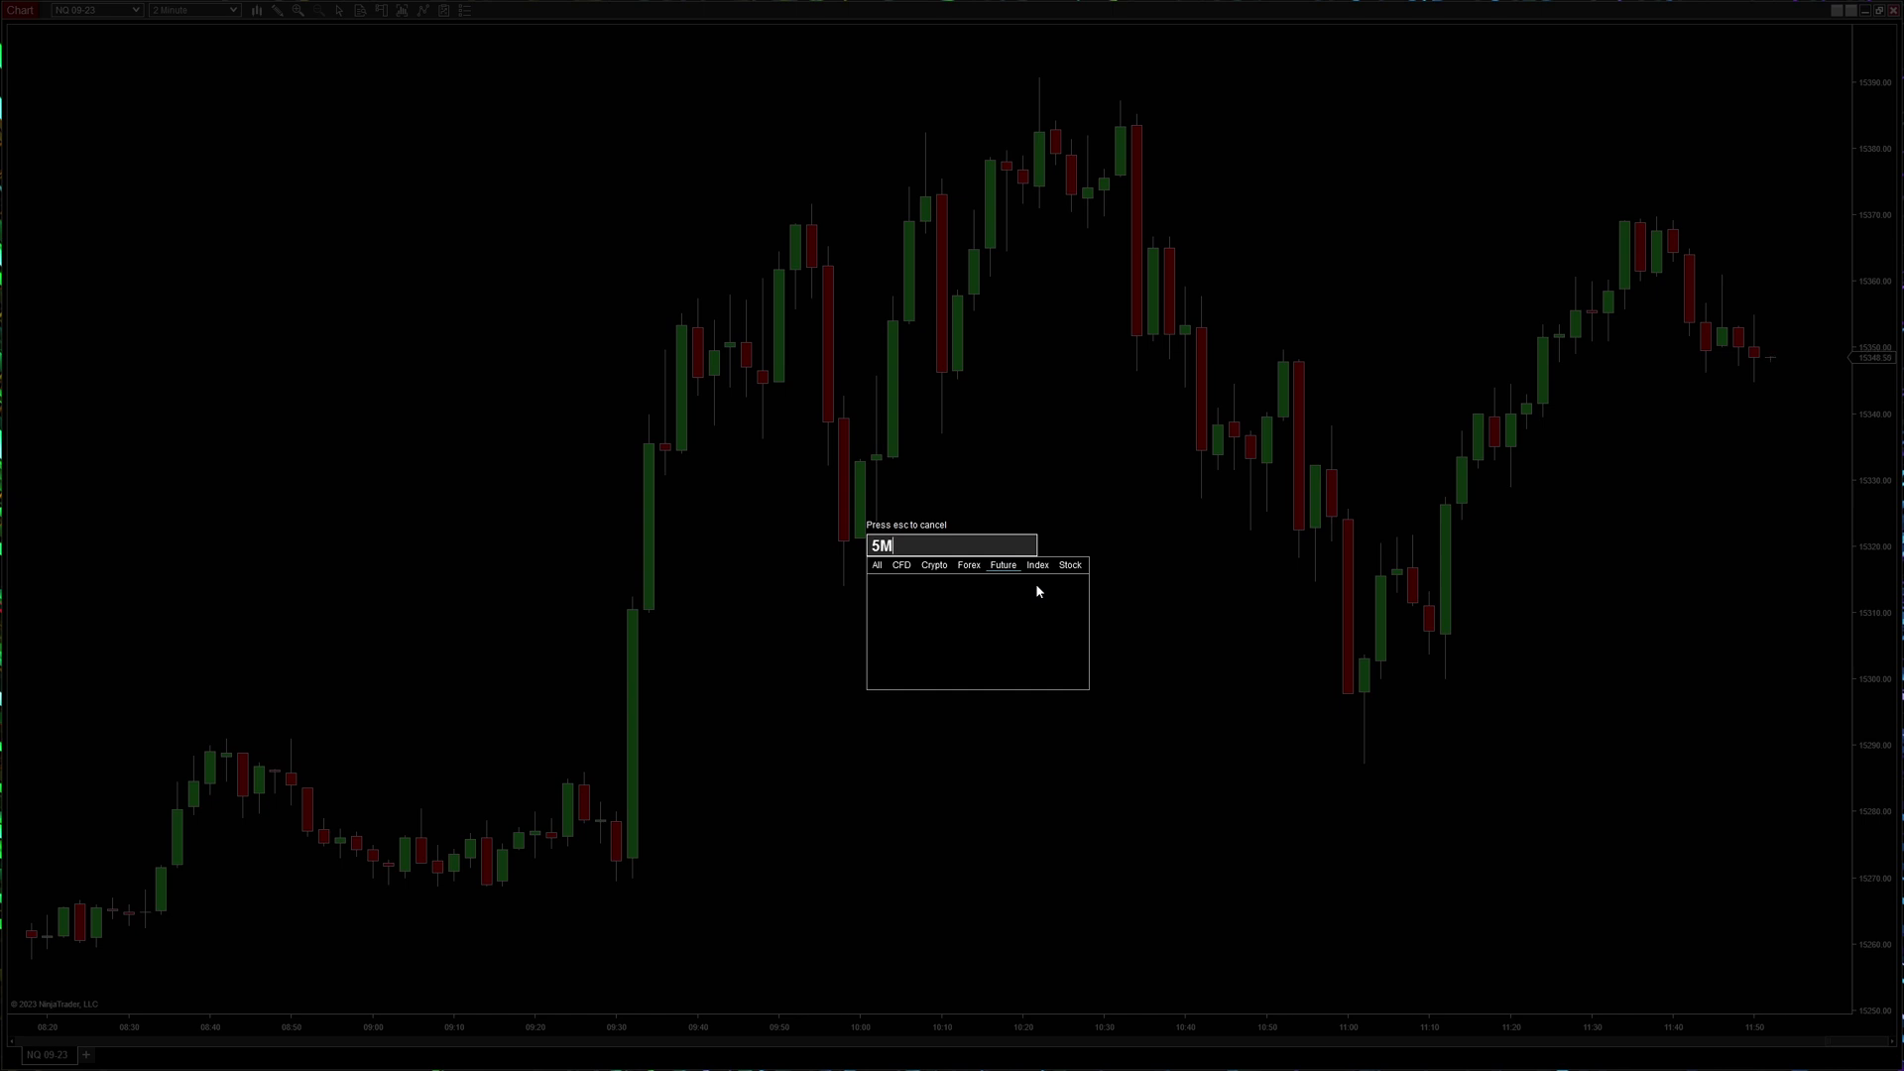
key("Return")
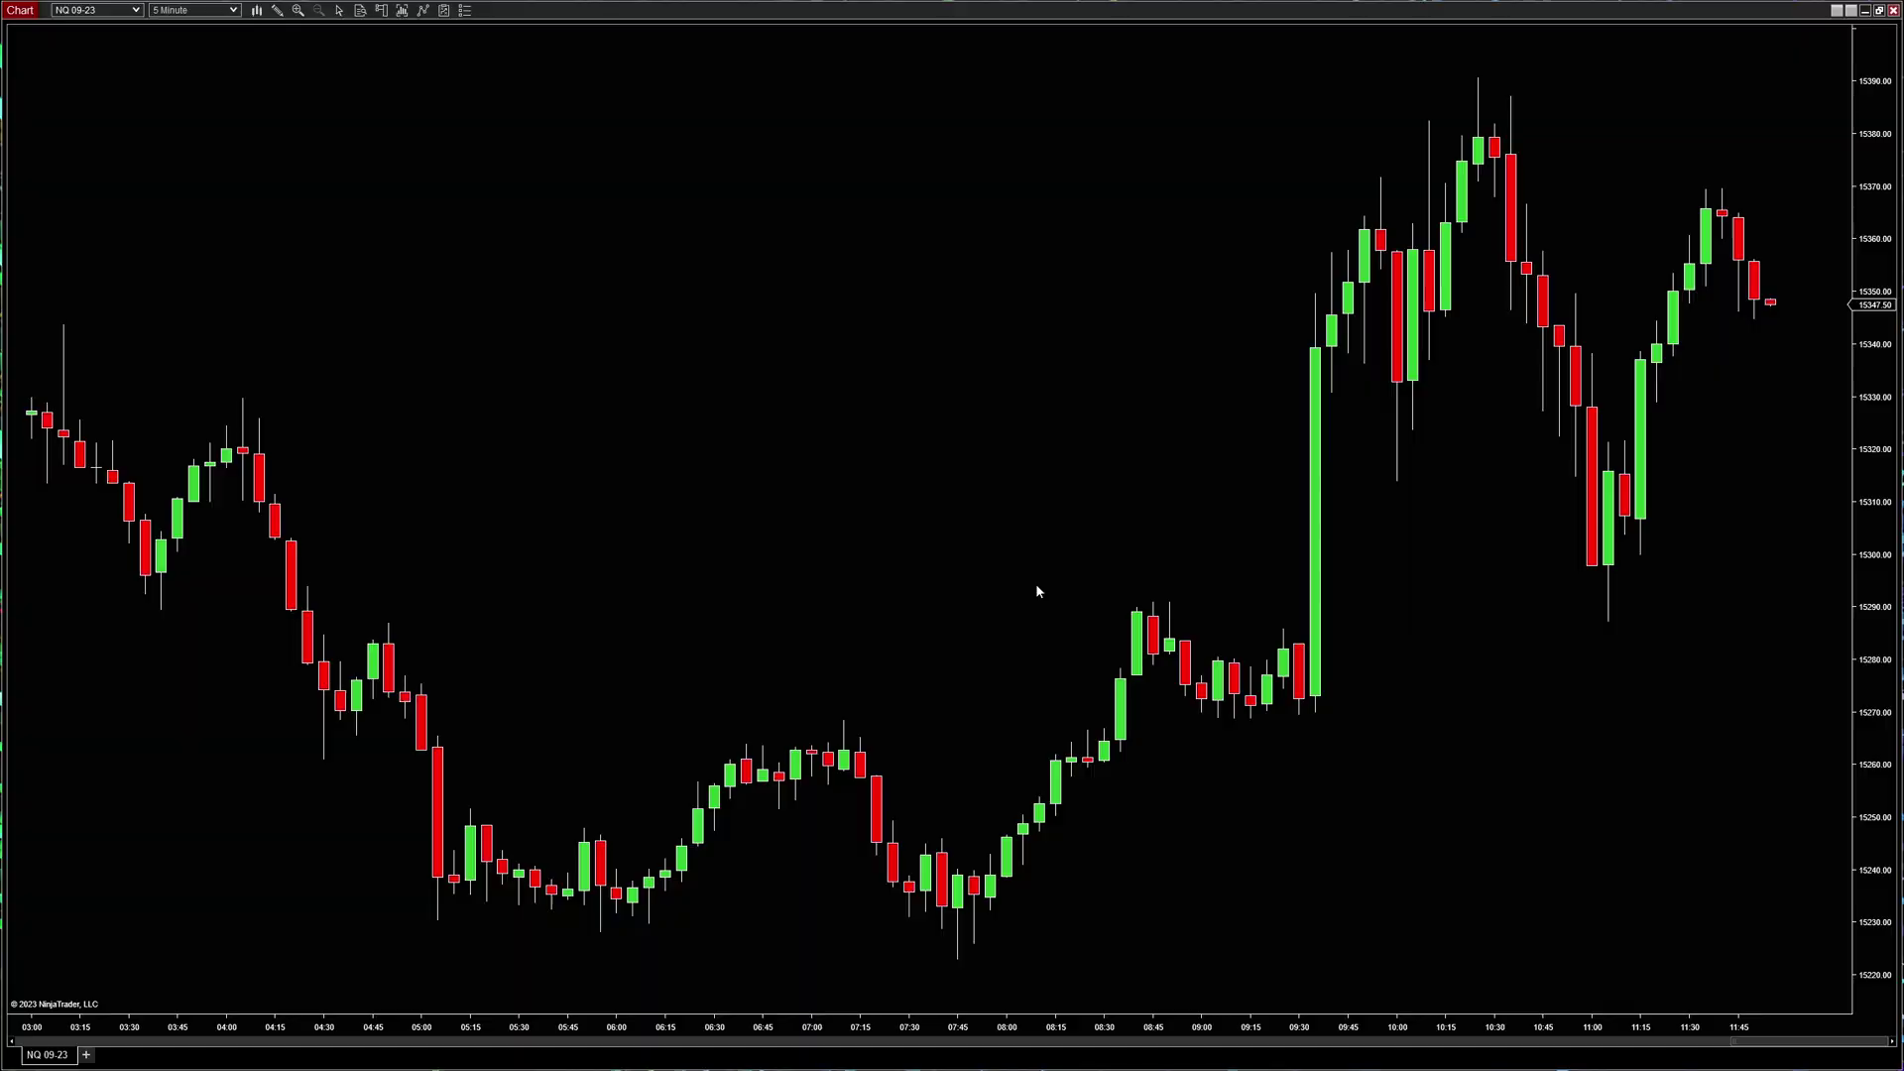
type("10 M")
key("Return")
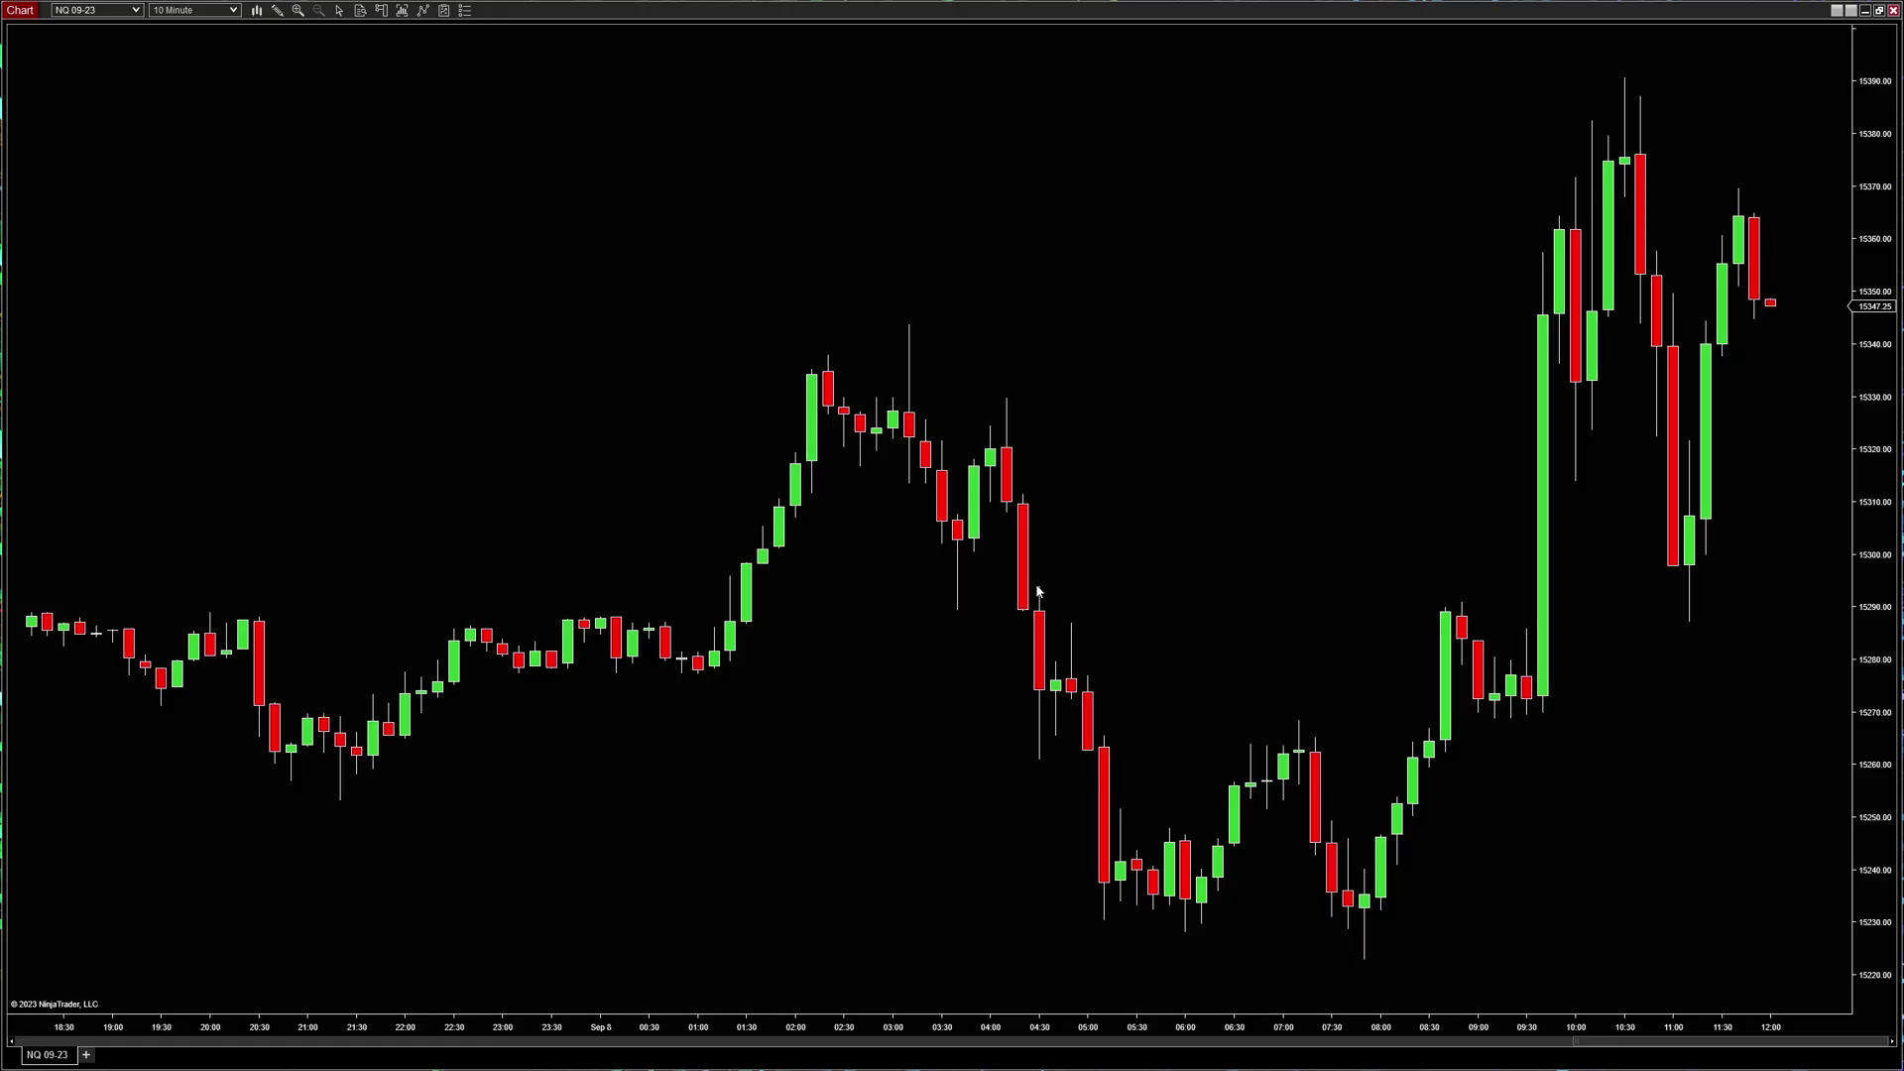
type("1M")
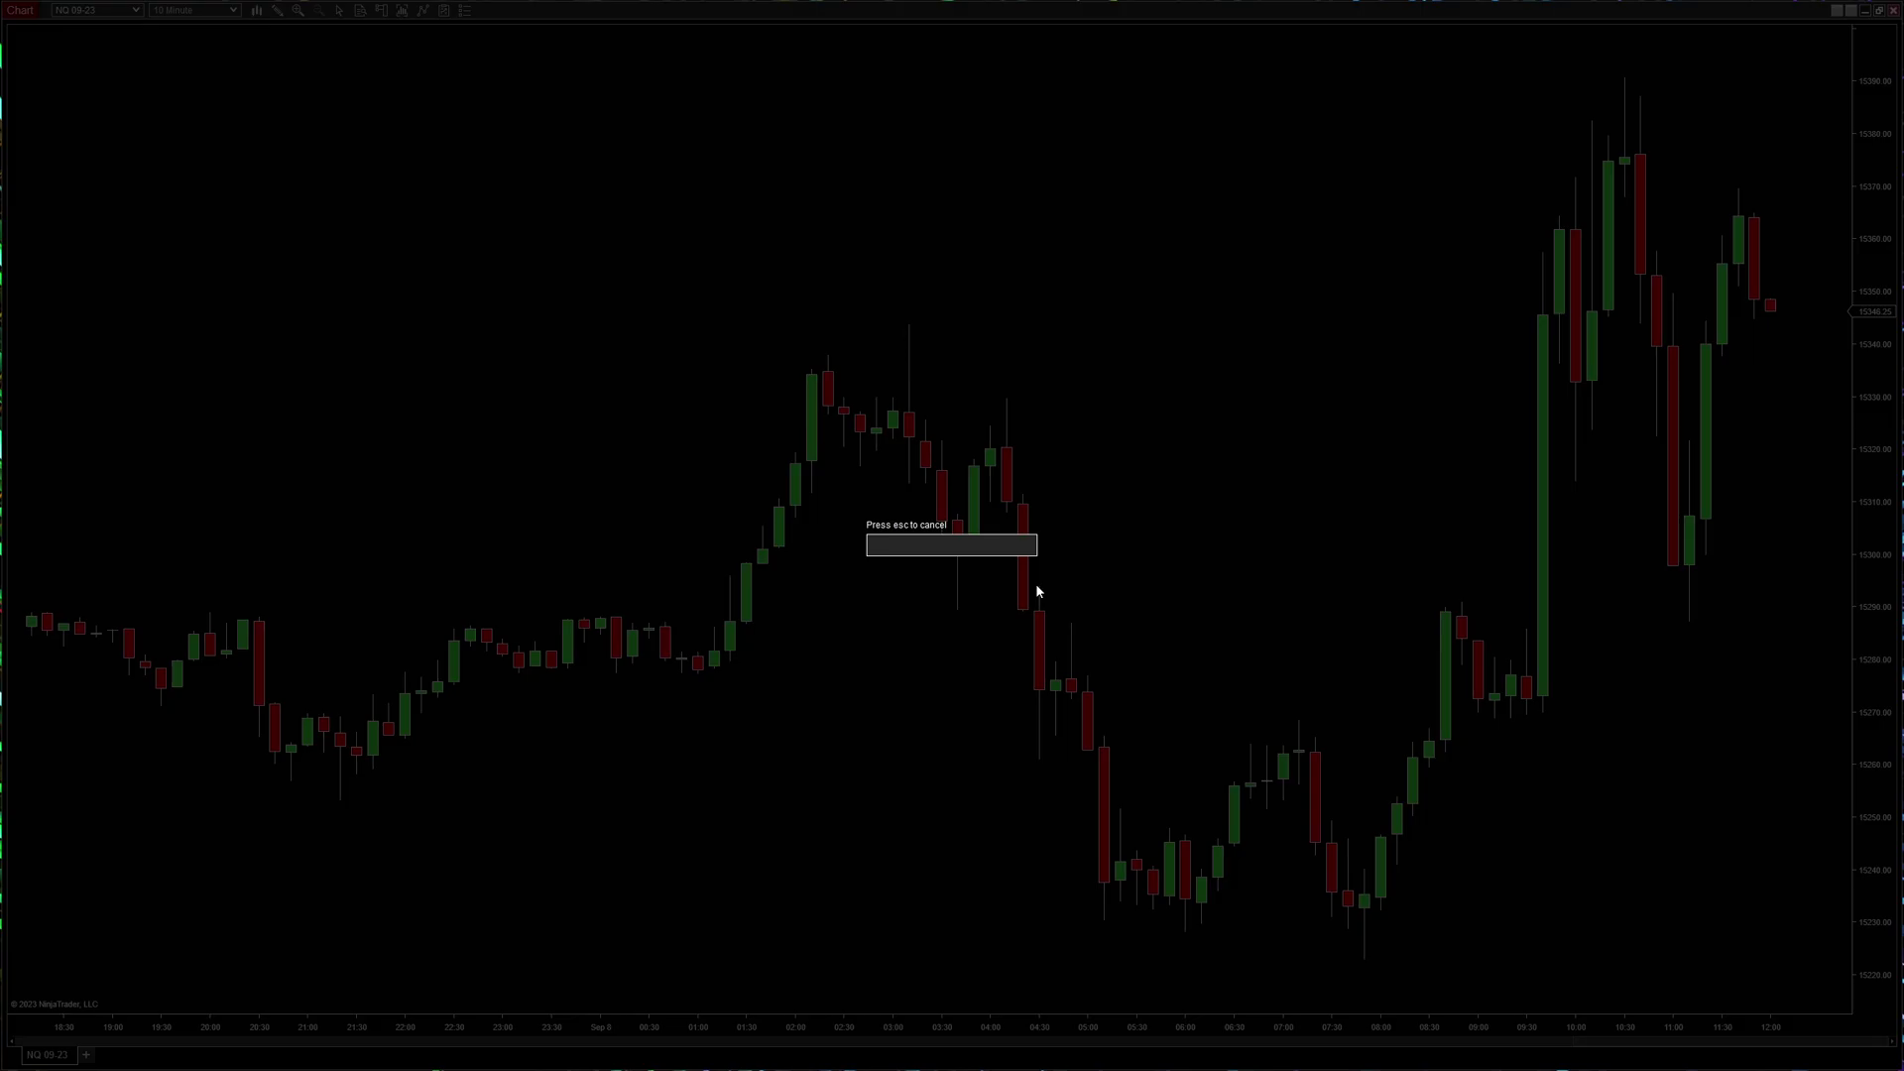
key("Return")
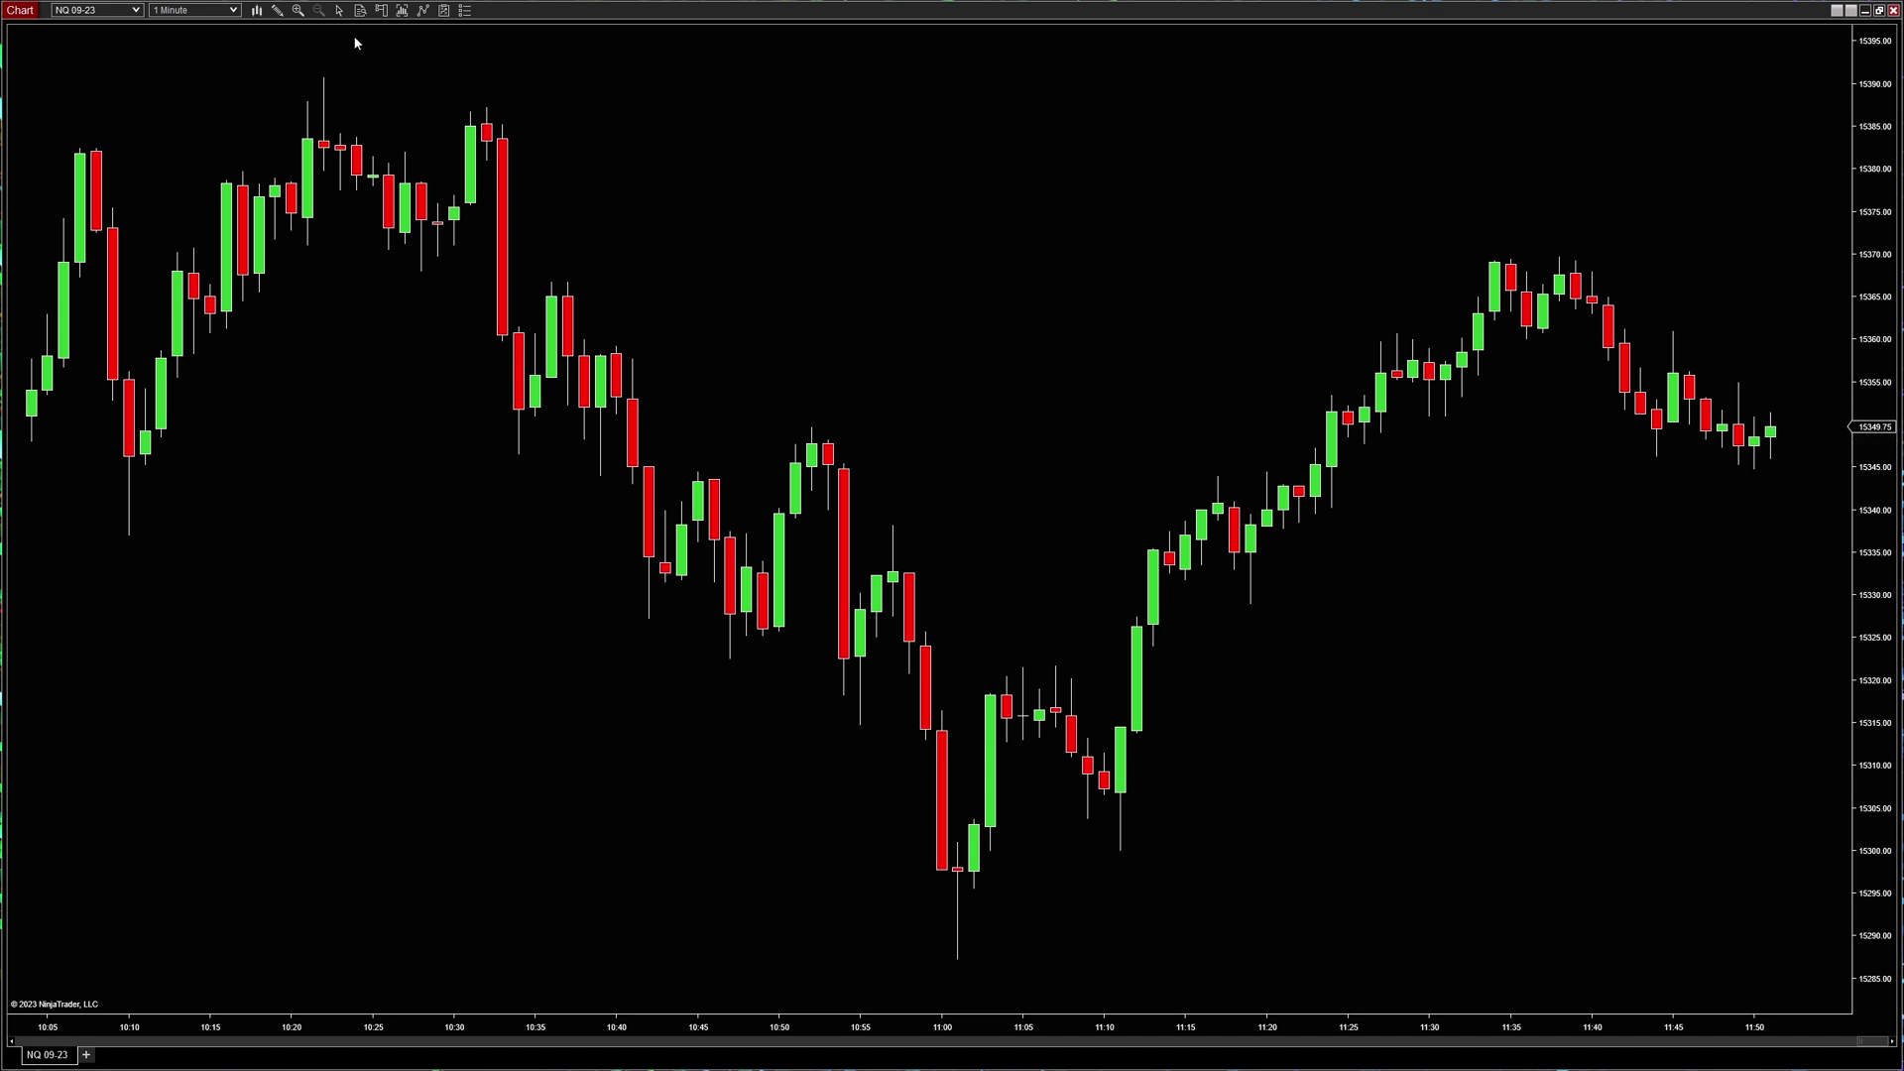
- Add the Drawing tool tile indicator to the chart from the Indicators window
left_click(277, 10)
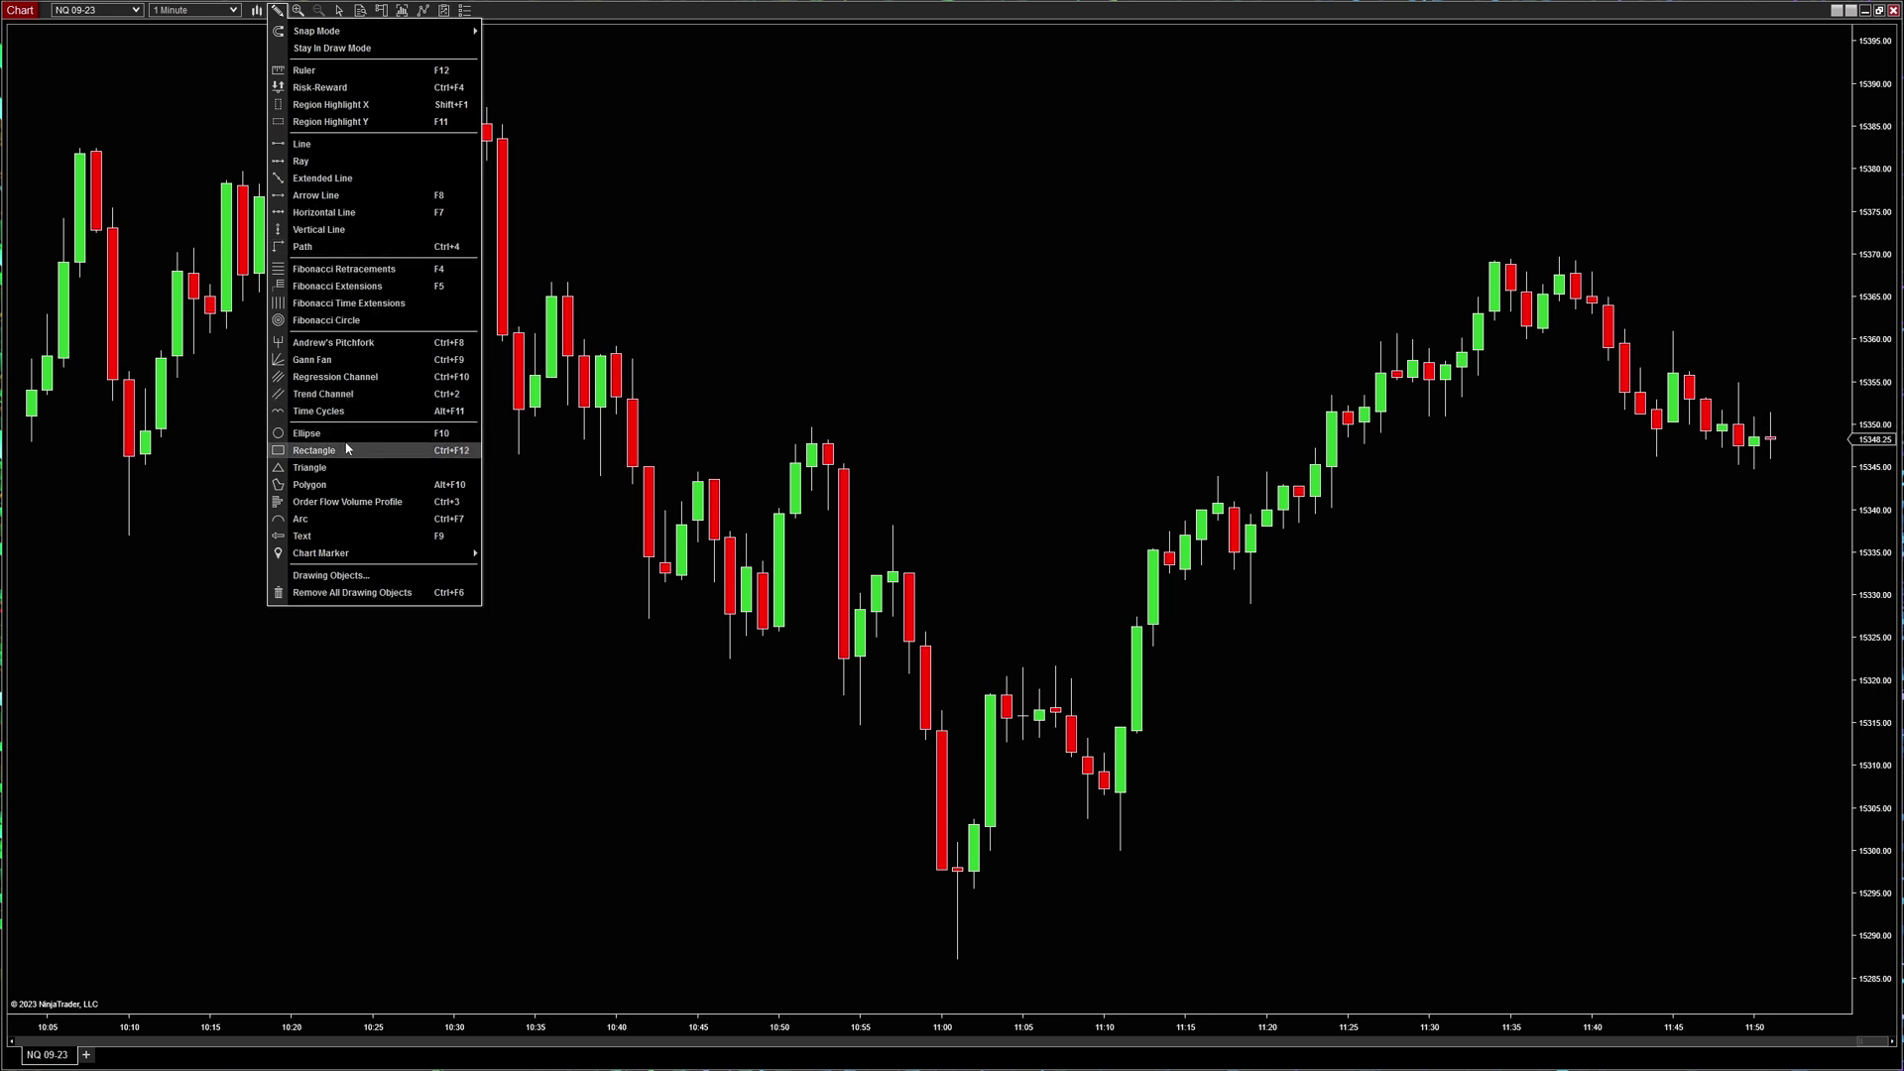
left_click(681, 222)
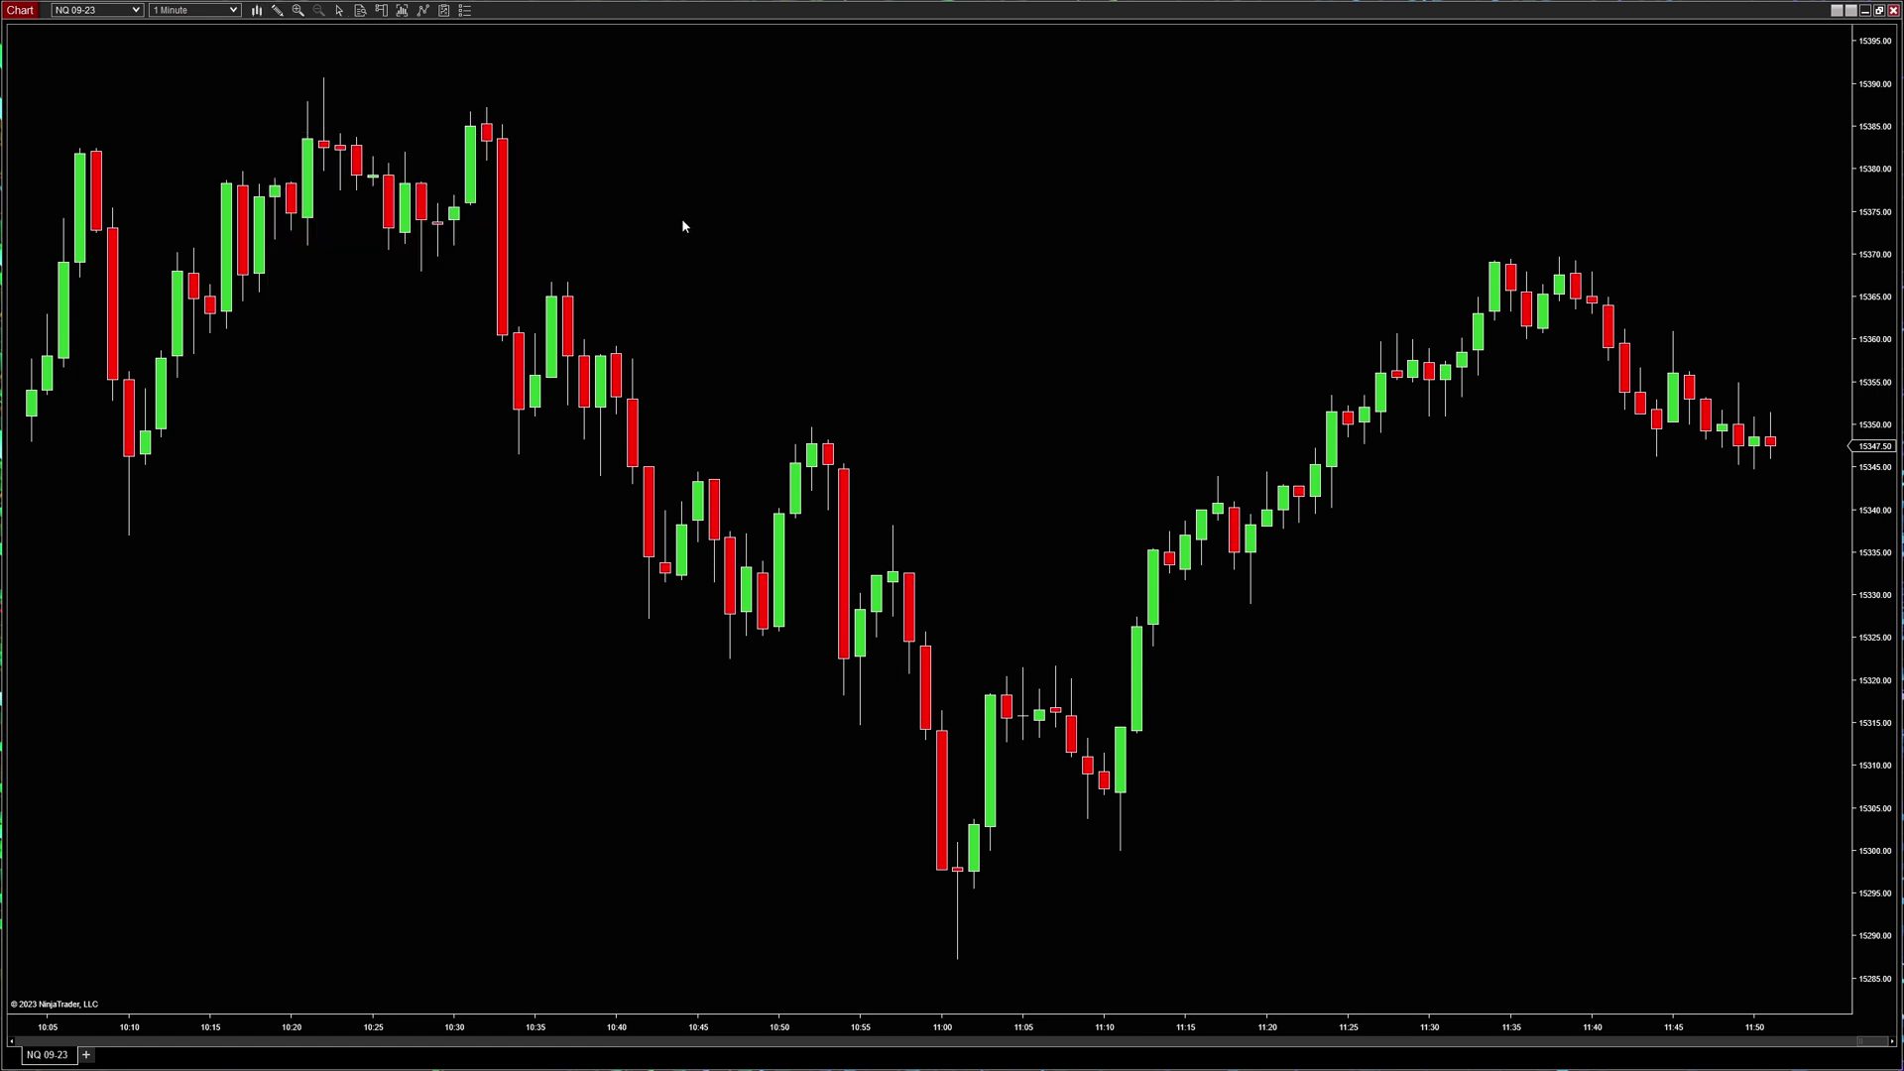
right_click(699, 217)
left_click(732, 279)
key("Escape")
right_click(864, 220)
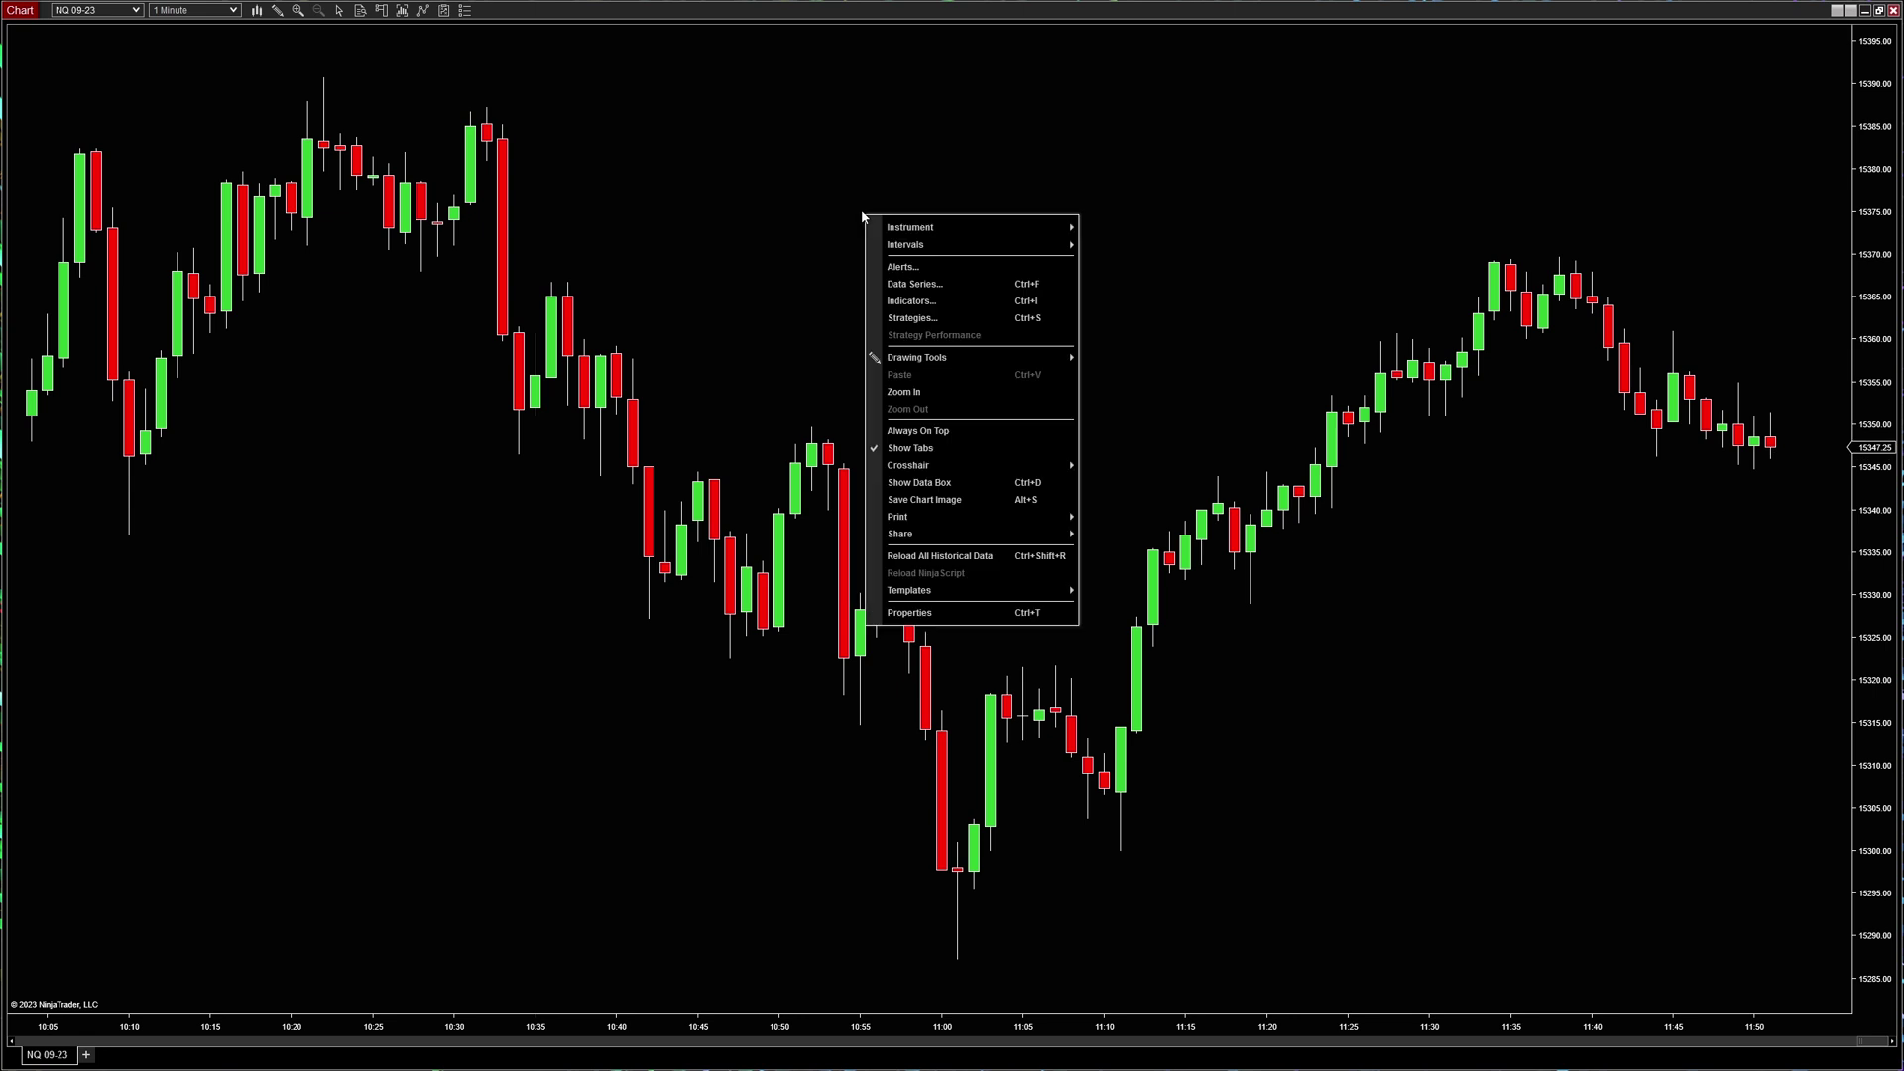
left_click(910, 301)
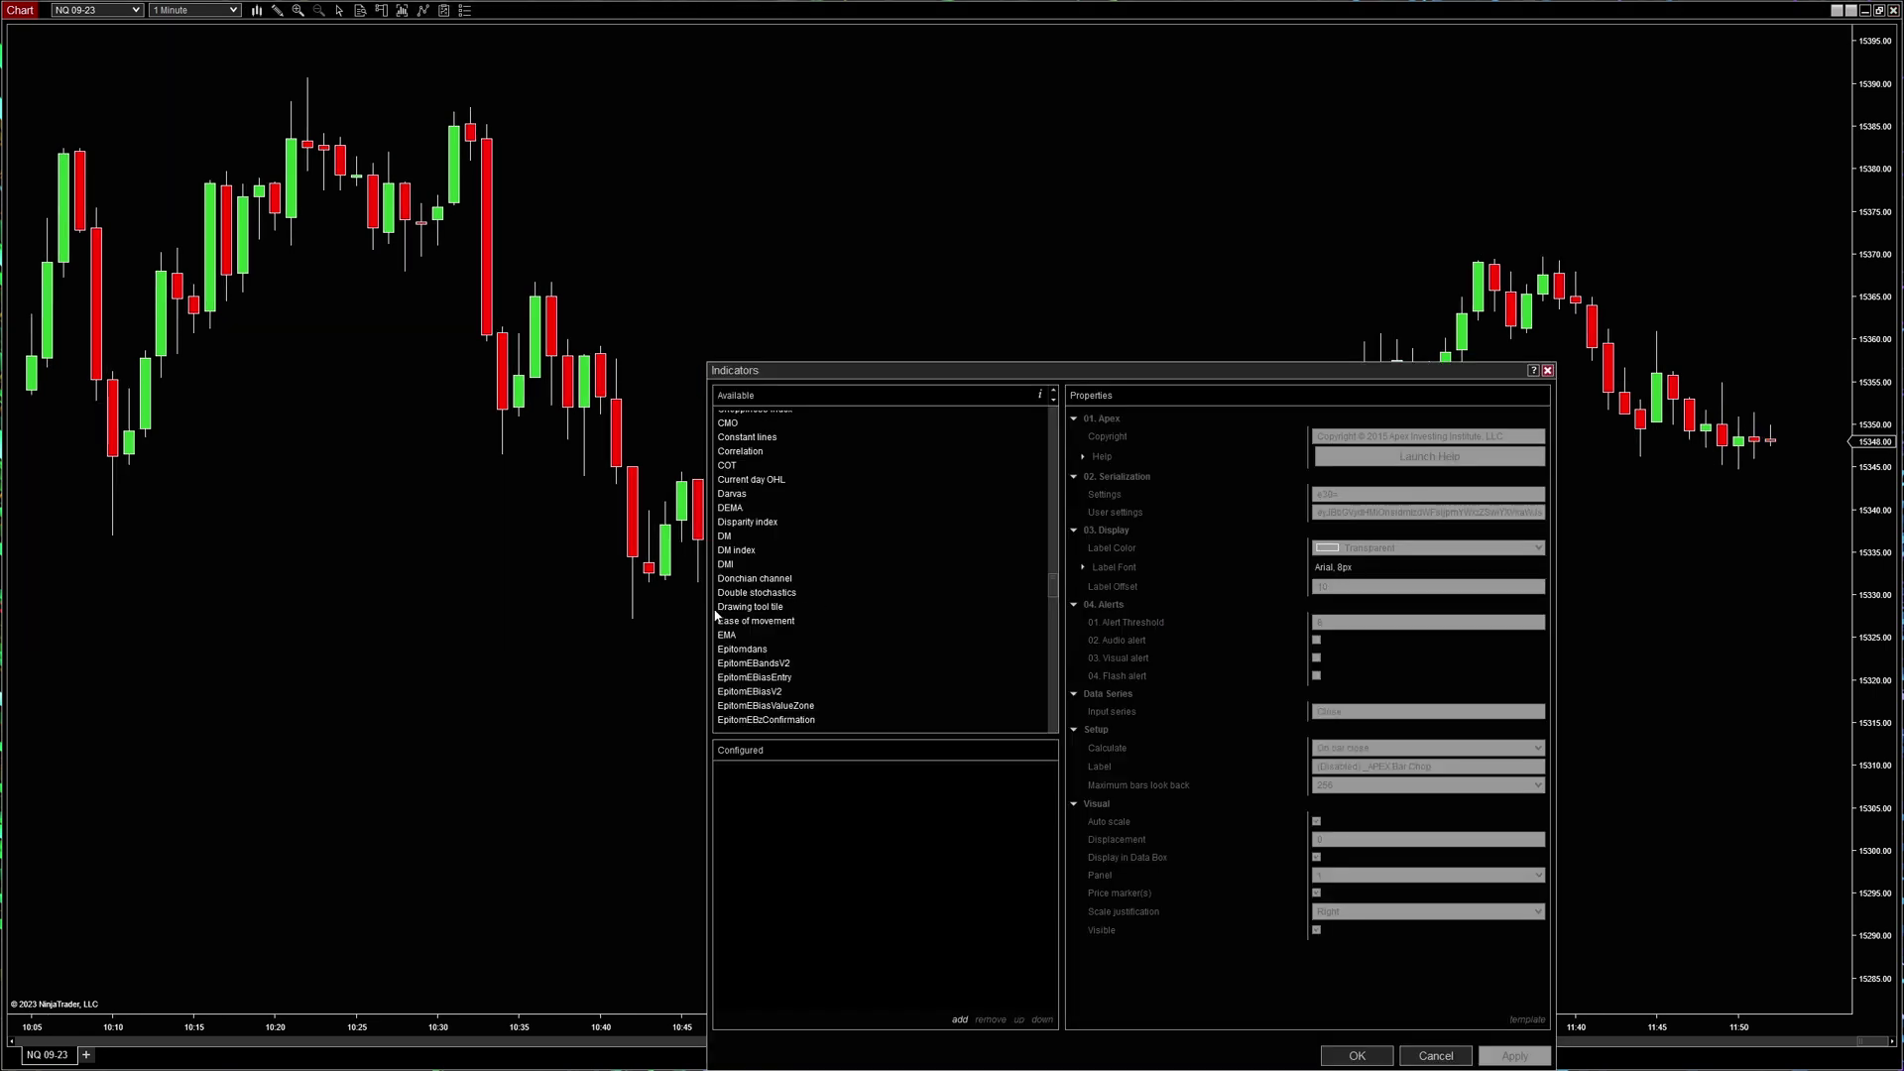
double_click(754, 610)
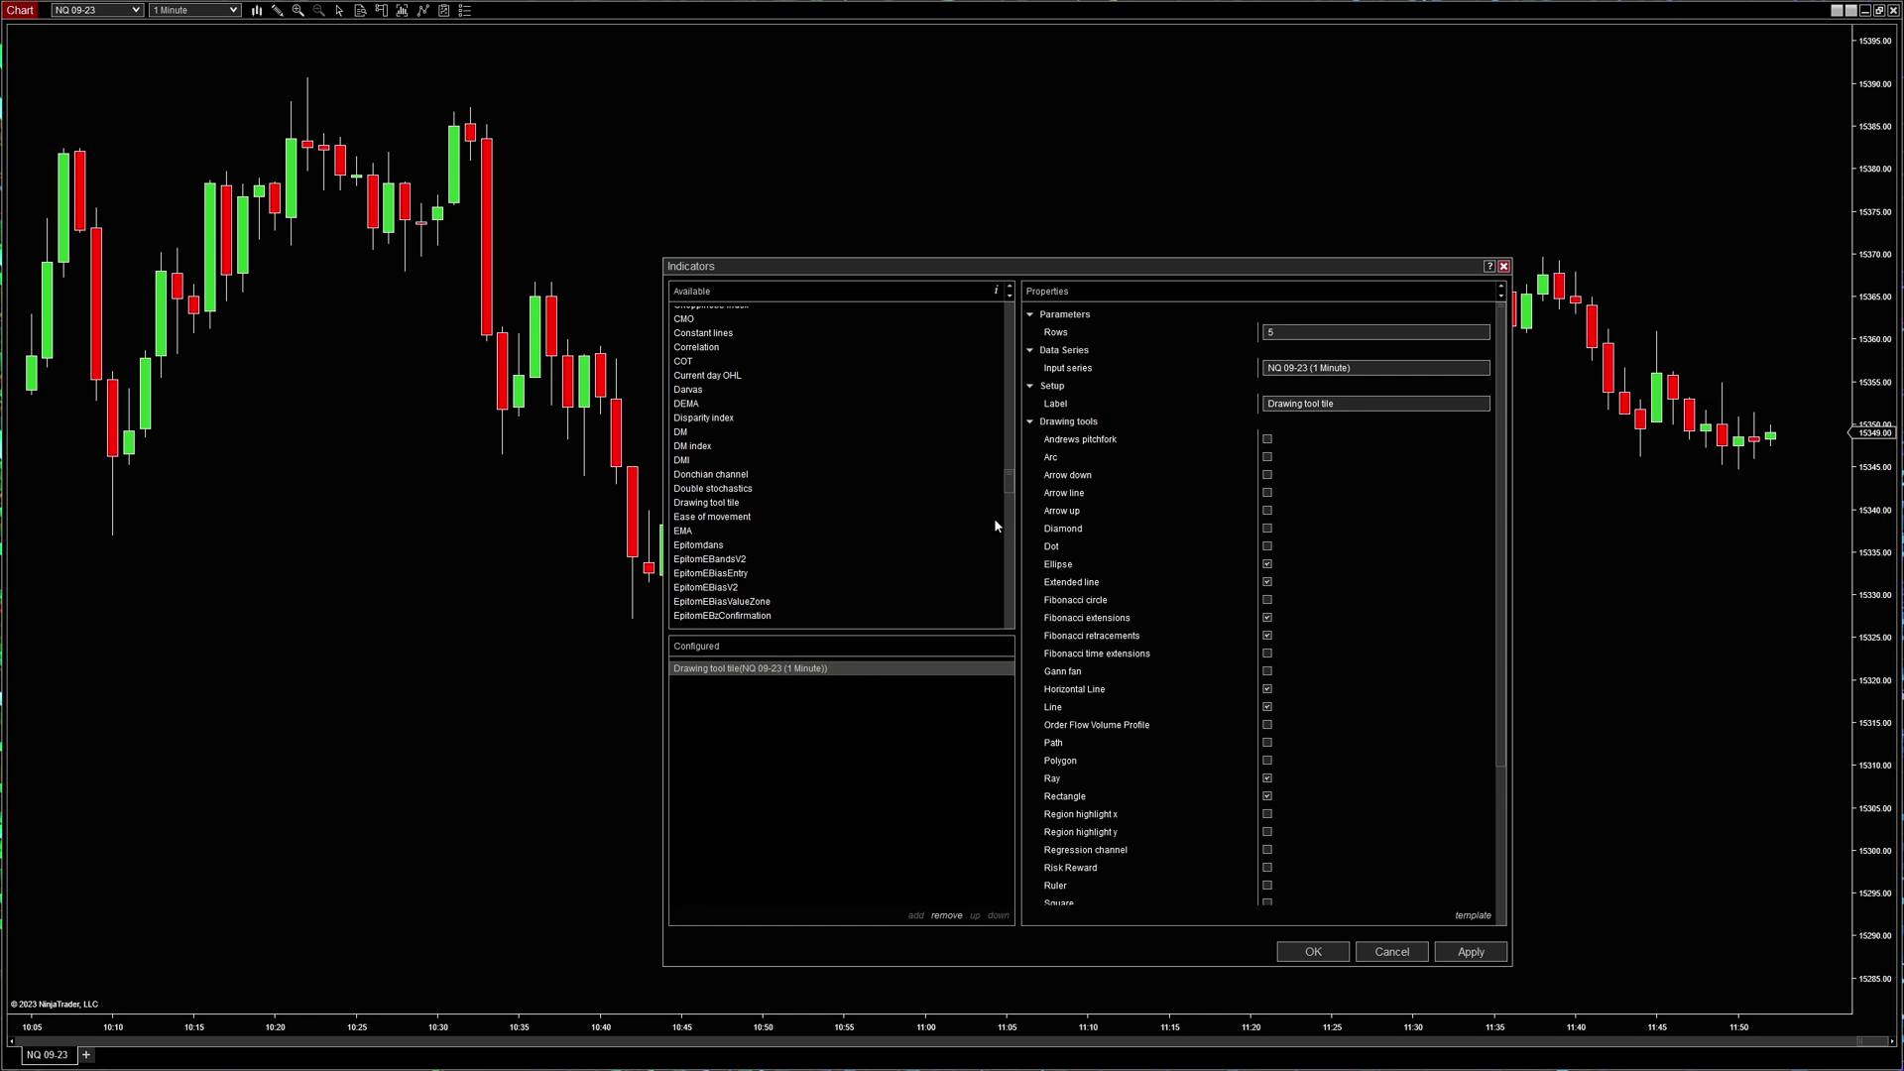
- Enable Arc and Arrow down in the tile's drawing tools and apply the indicator
left_click(1030, 423)
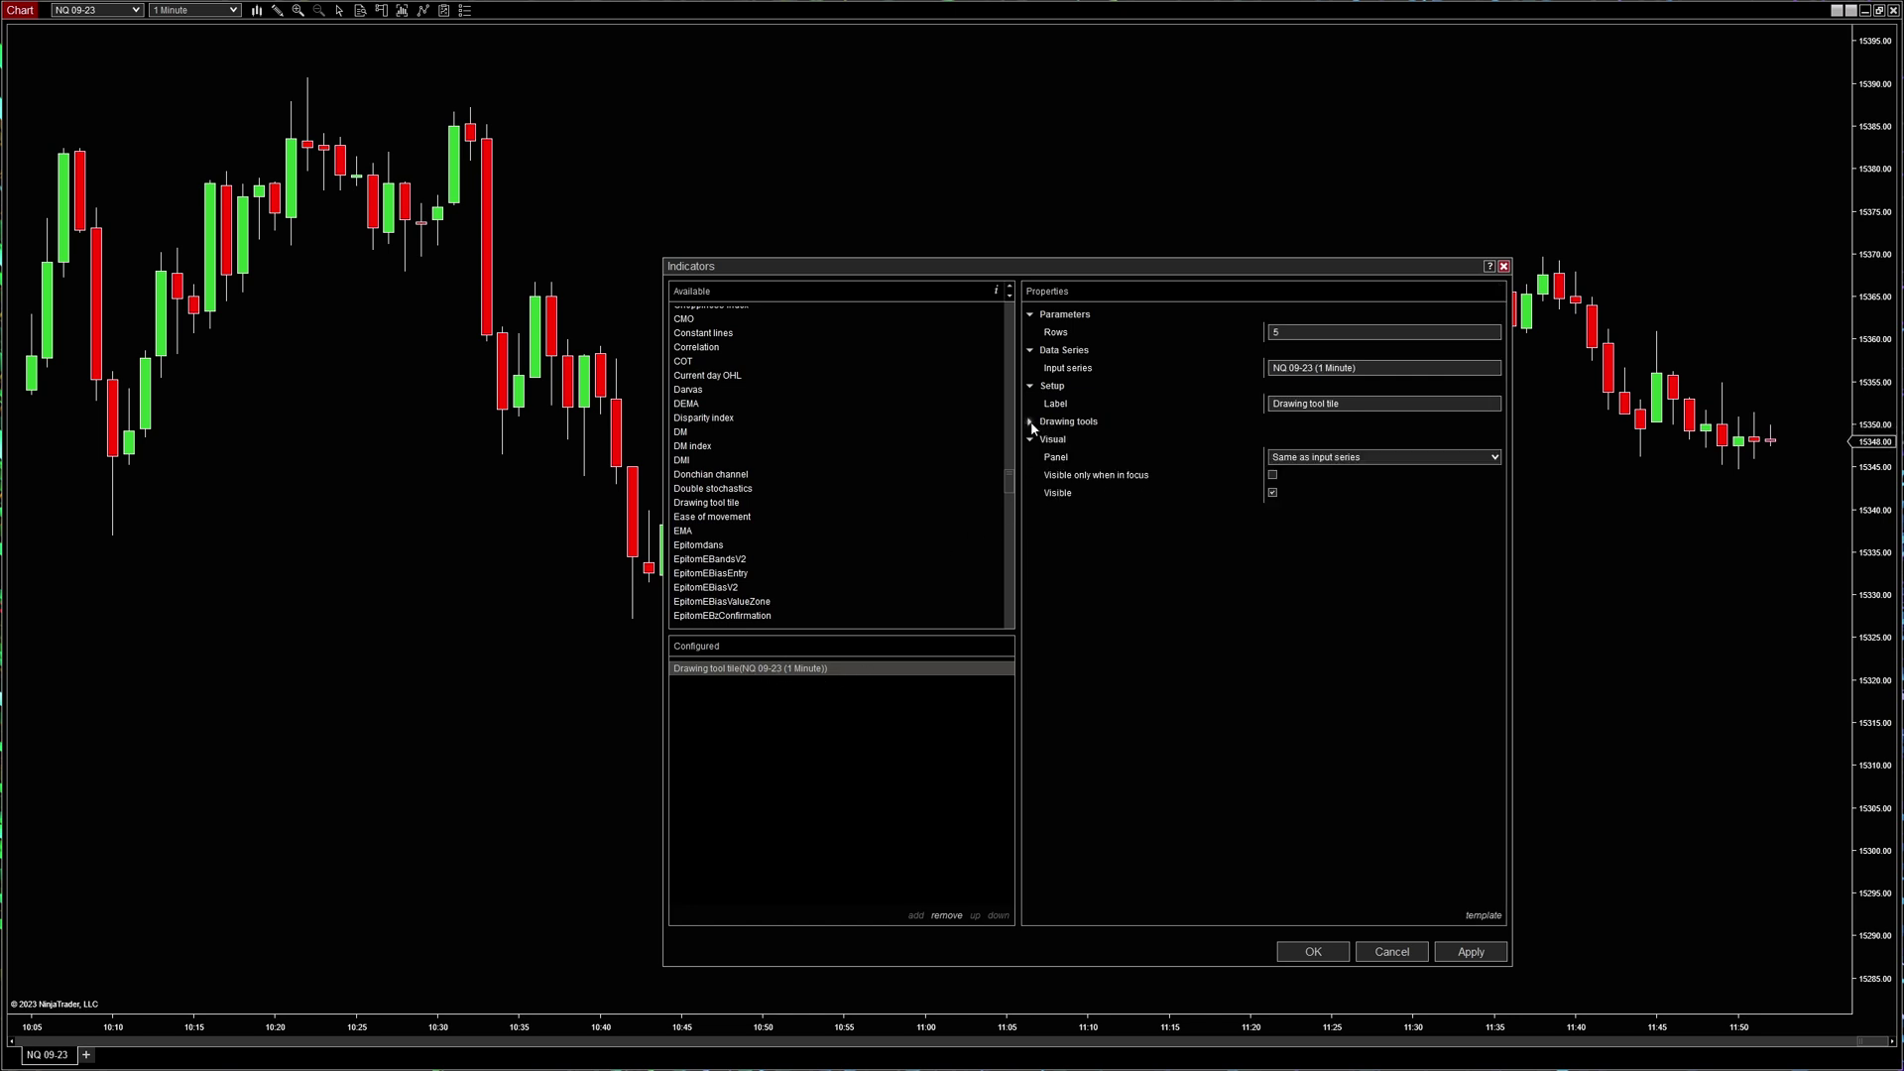
left_click(1030, 422)
left_click(1268, 457)
left_click(1267, 475)
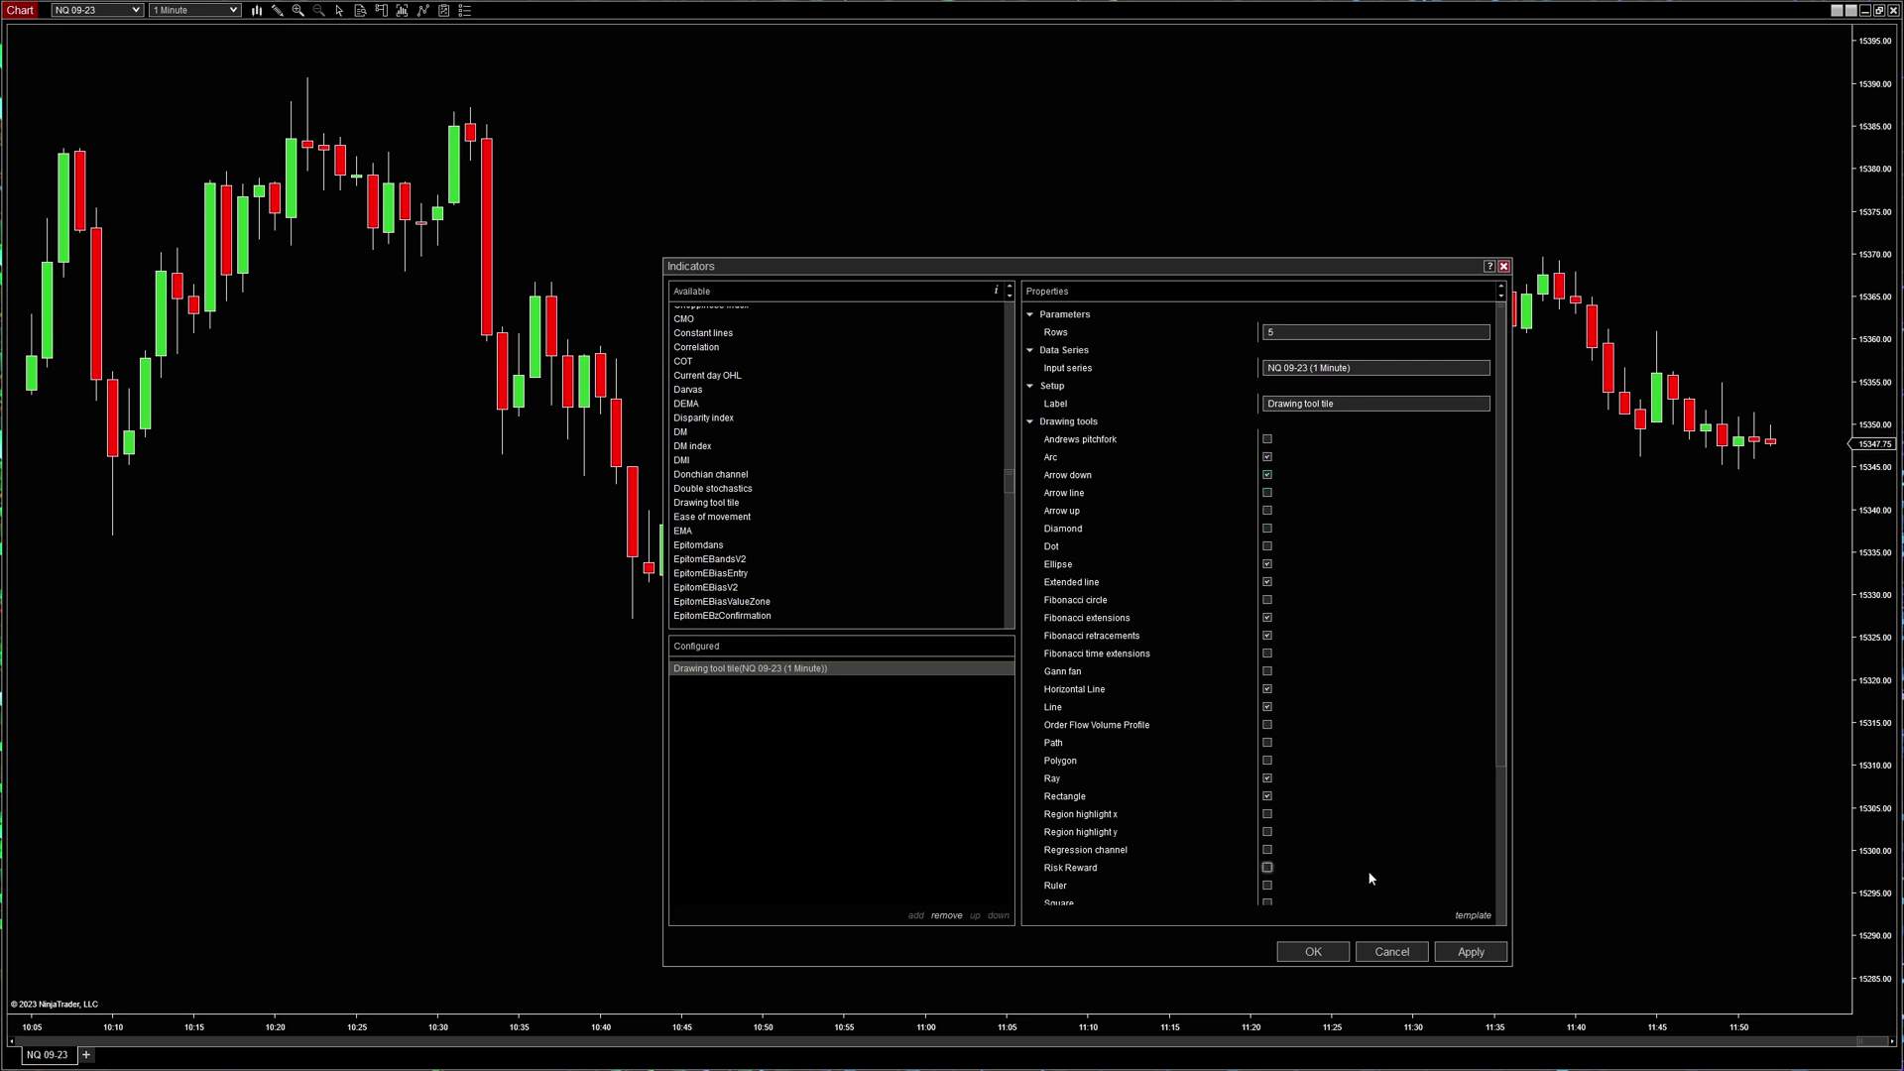
left_click(1471, 953)
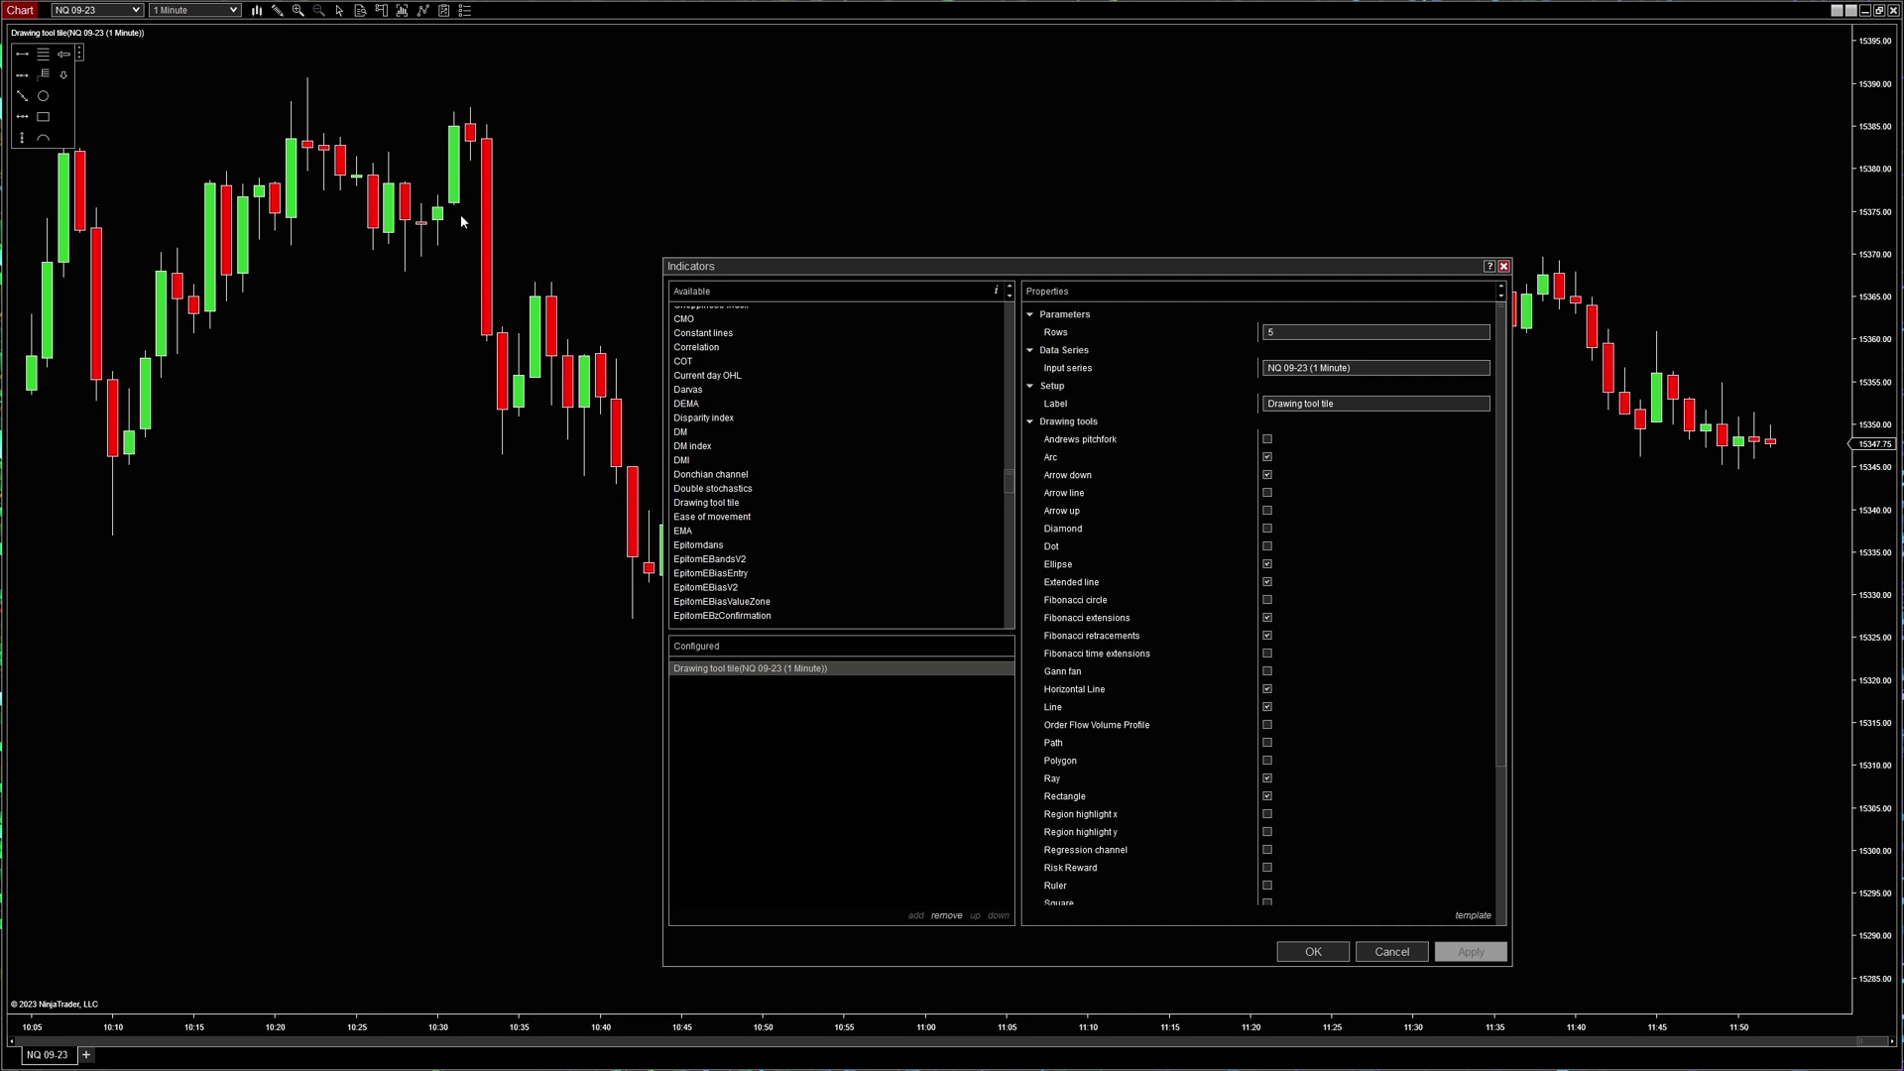
left_click(1313, 952)
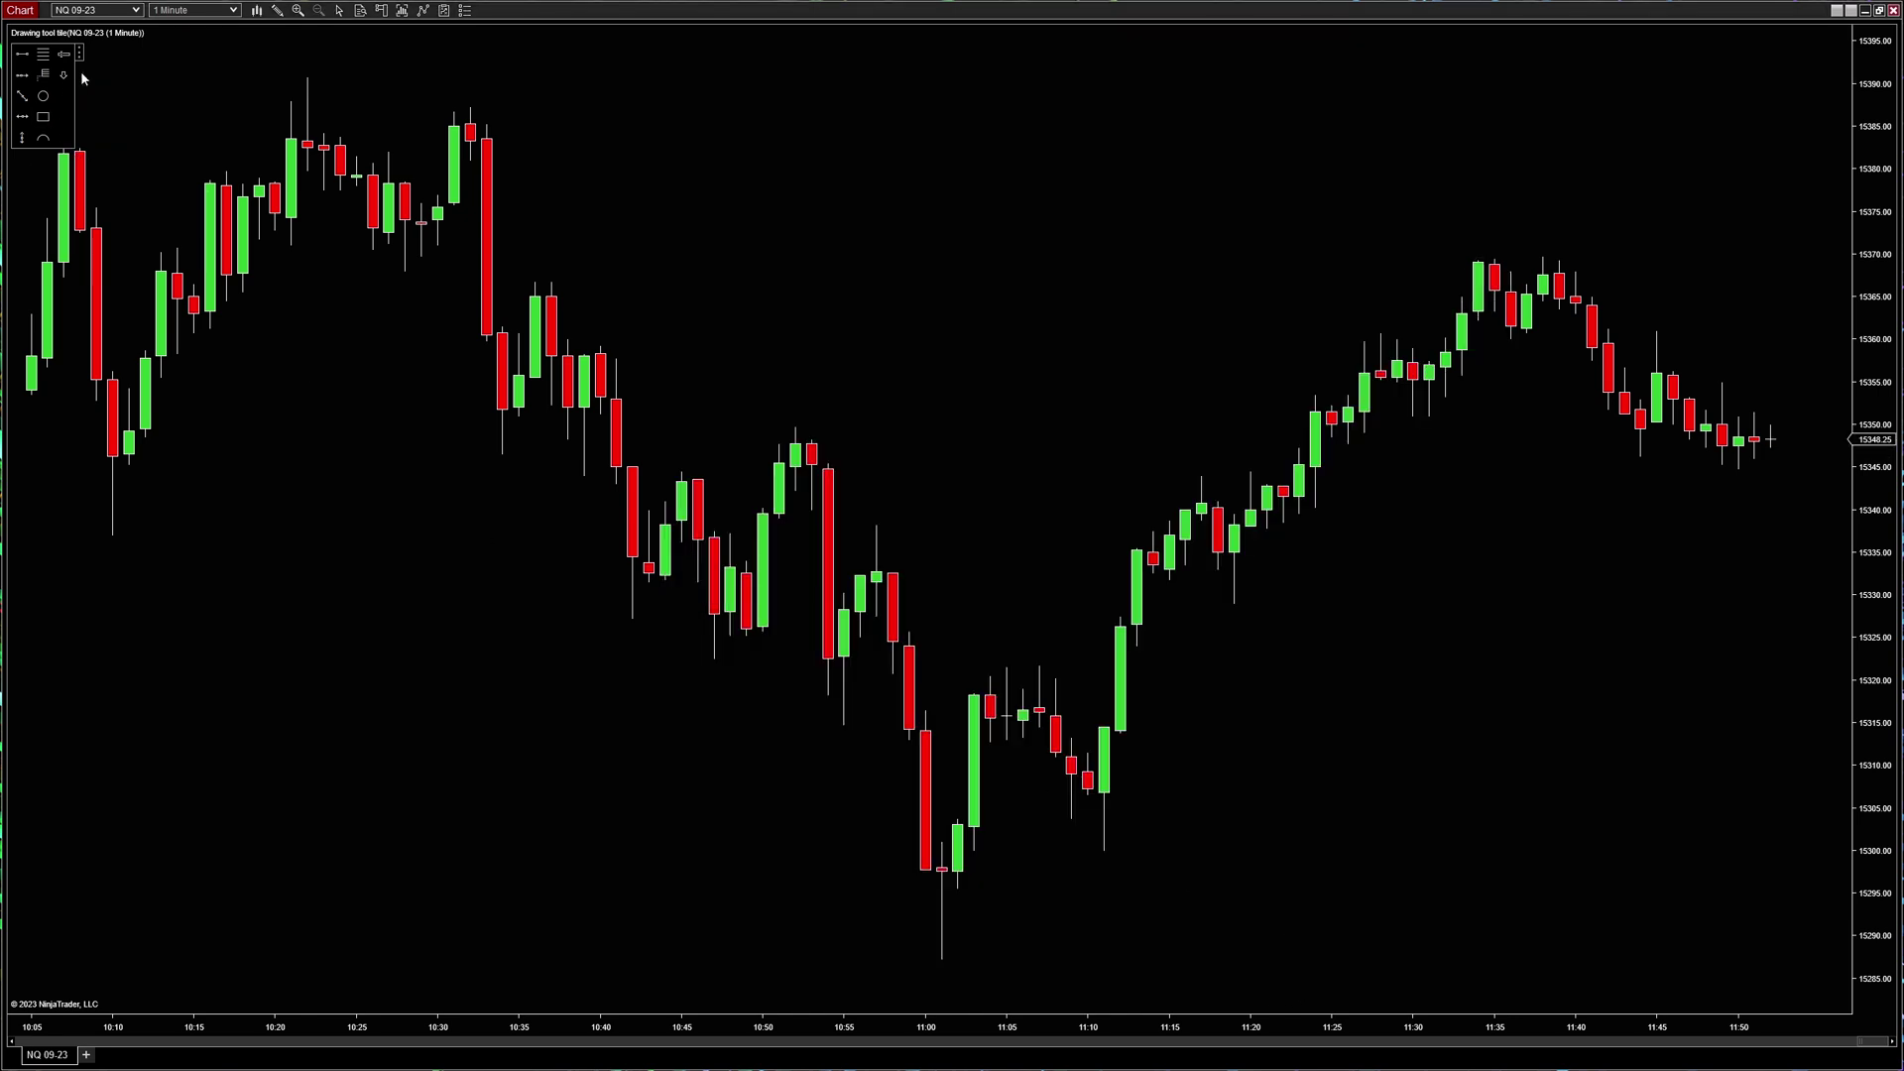
- Move the drawing tile and draw an ellipse over the 10:27–10:33 candles
mouse_move(80, 54)
left_mouse_down()
mouse_move(641, 127)
mouse_move(162, 420)
mouse_move(332, 828)
mouse_move(783, 251)
mouse_move(286, 107)
mouse_move(126, 95)
left_mouse_up()
left_click(88, 134)
mouse_move(388, 187)
left_mouse_down()
mouse_move(732, 366)
mouse_move(470, 260)
mouse_move(400, 277)
left_mouse_up()
- Draw a rising trend line across the chart, then remove it
mouse_move(472, 431)
left_mouse_down()
mouse_move(658, 374)
mouse_move(942, 226)
left_mouse_up()
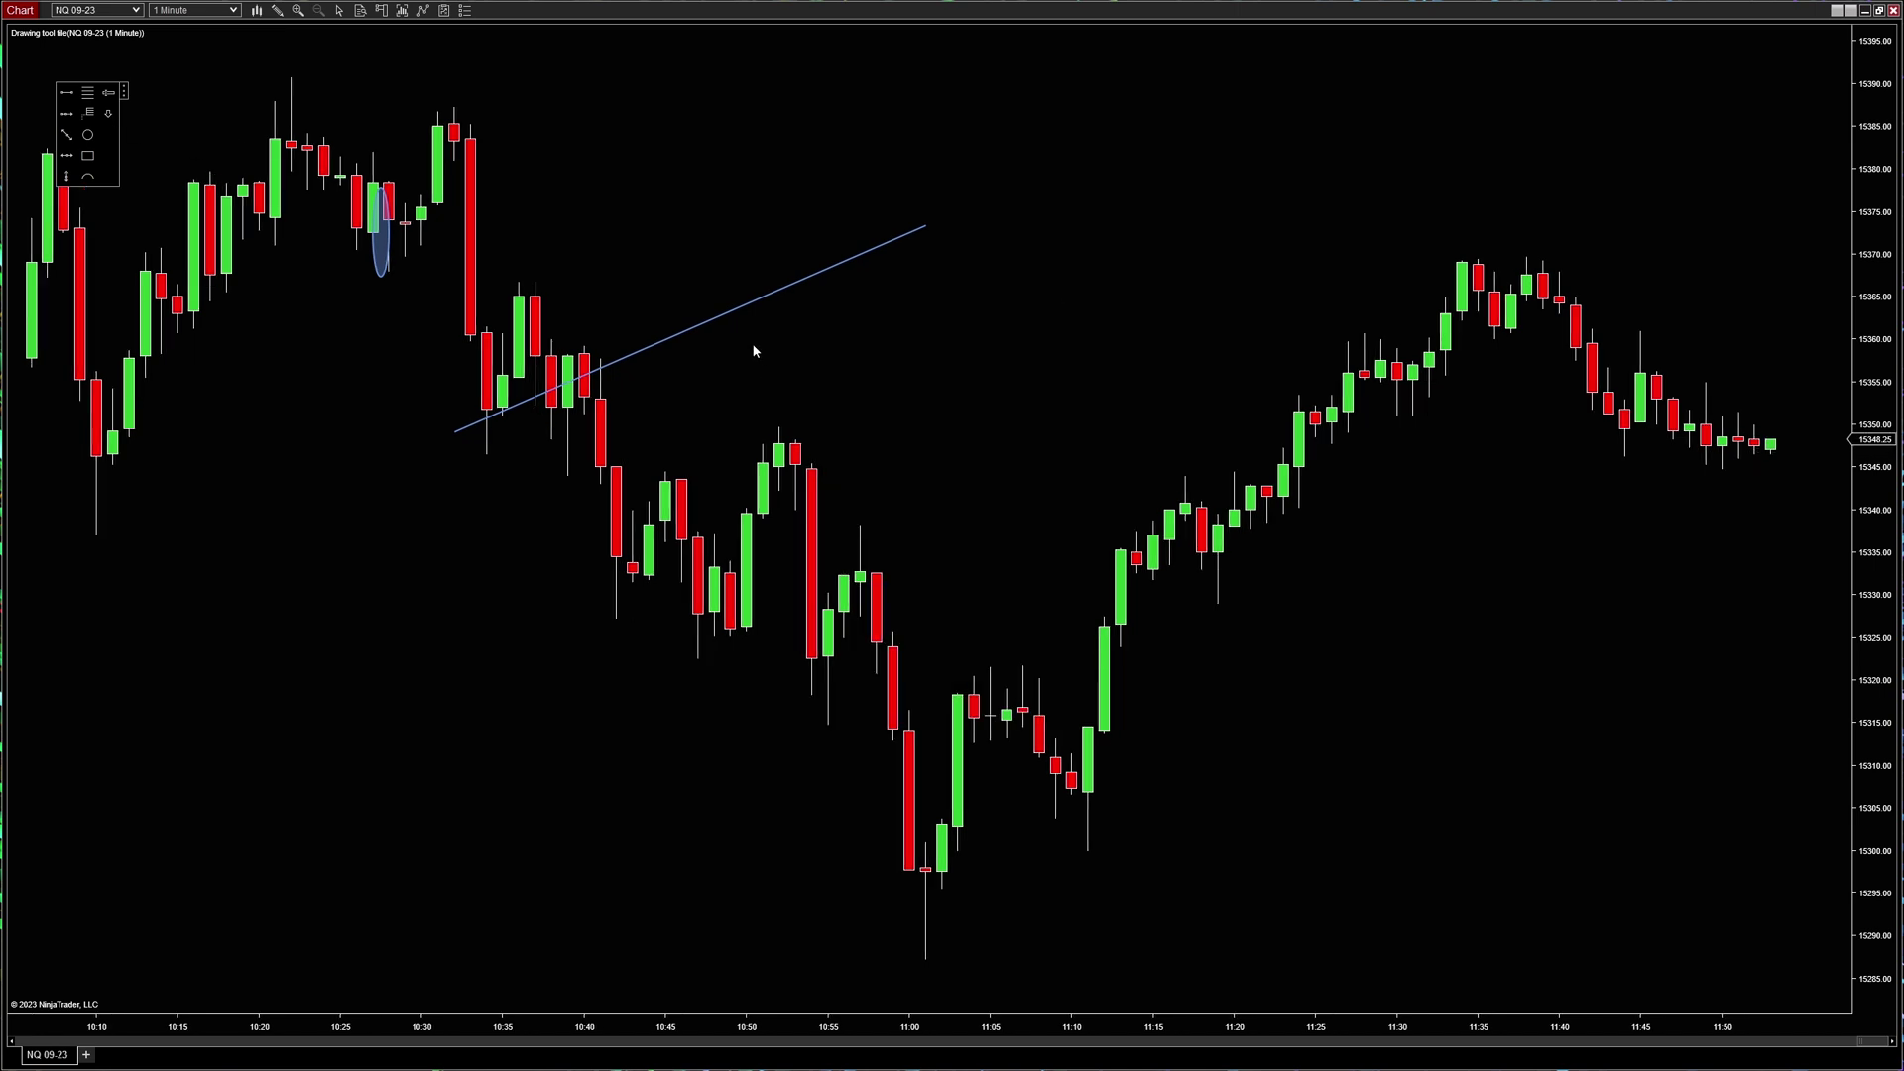
left_click(722, 315)
right_click(728, 312)
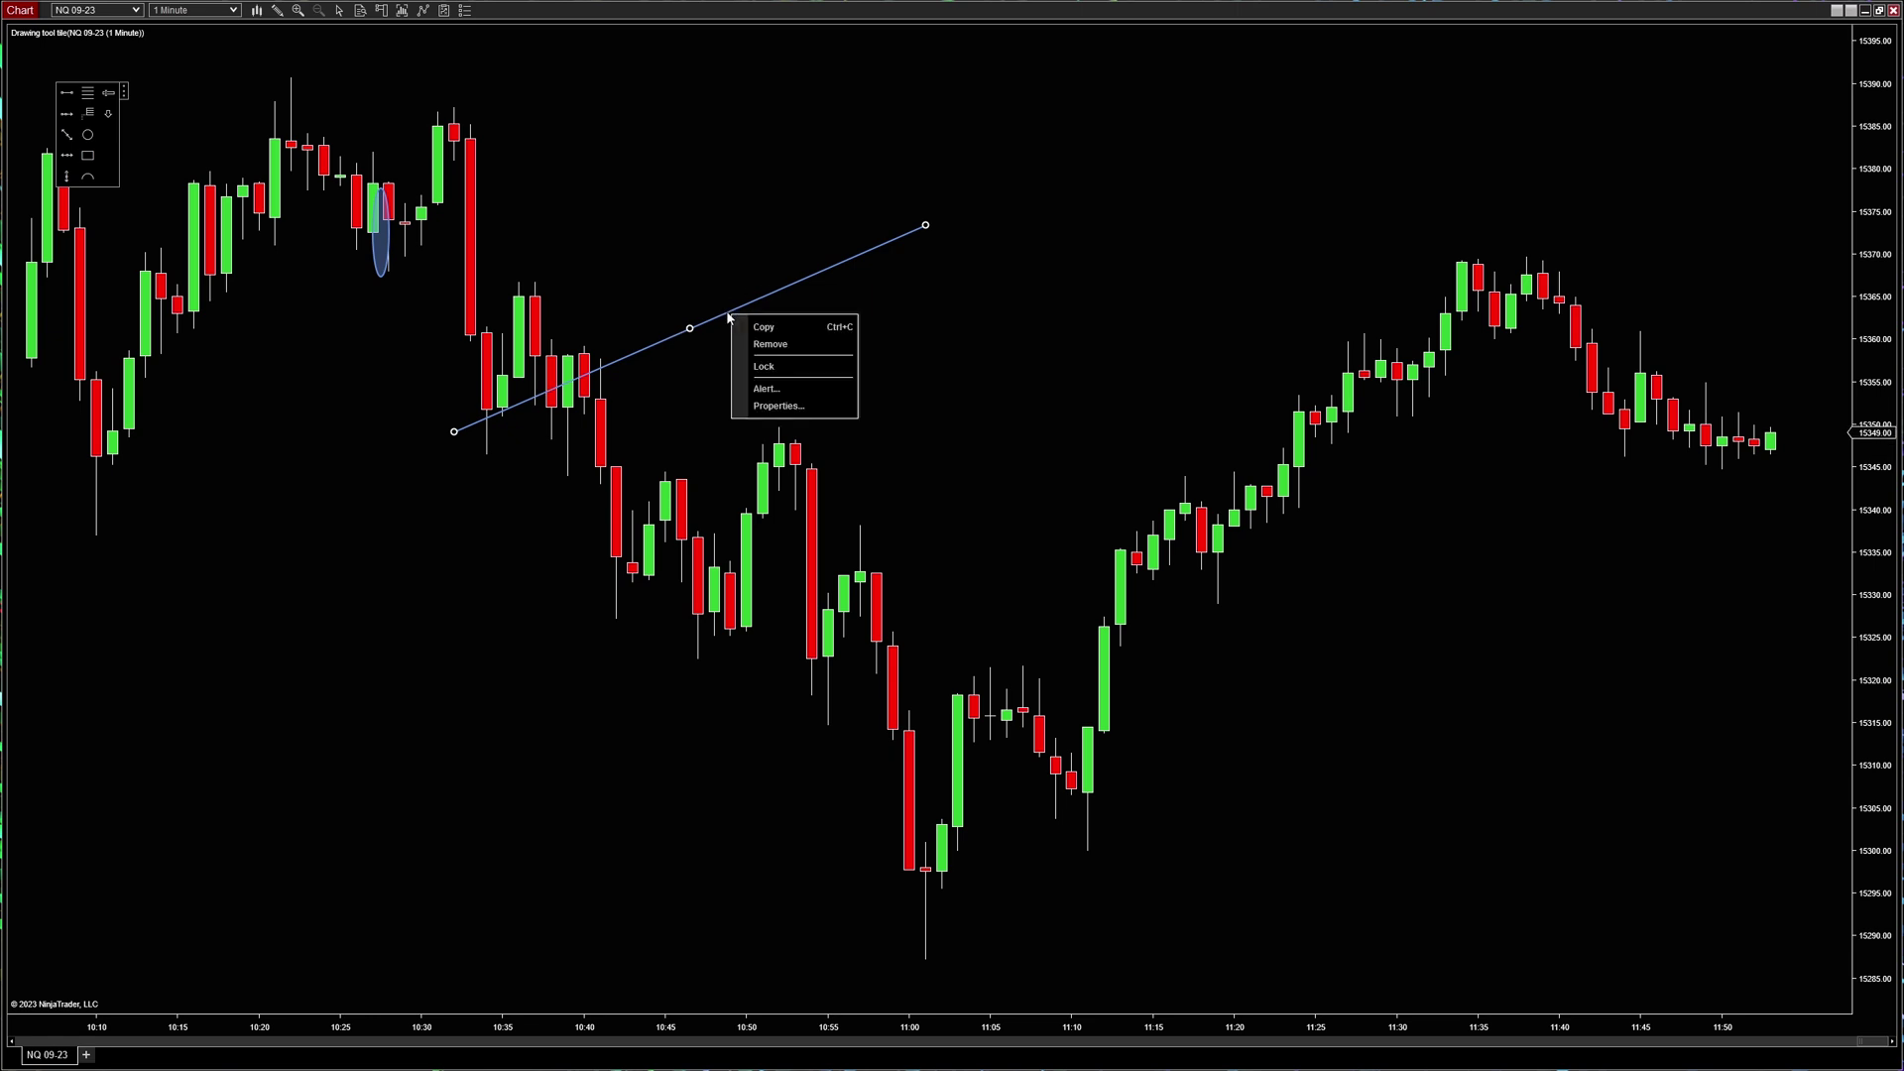
left_click(767, 344)
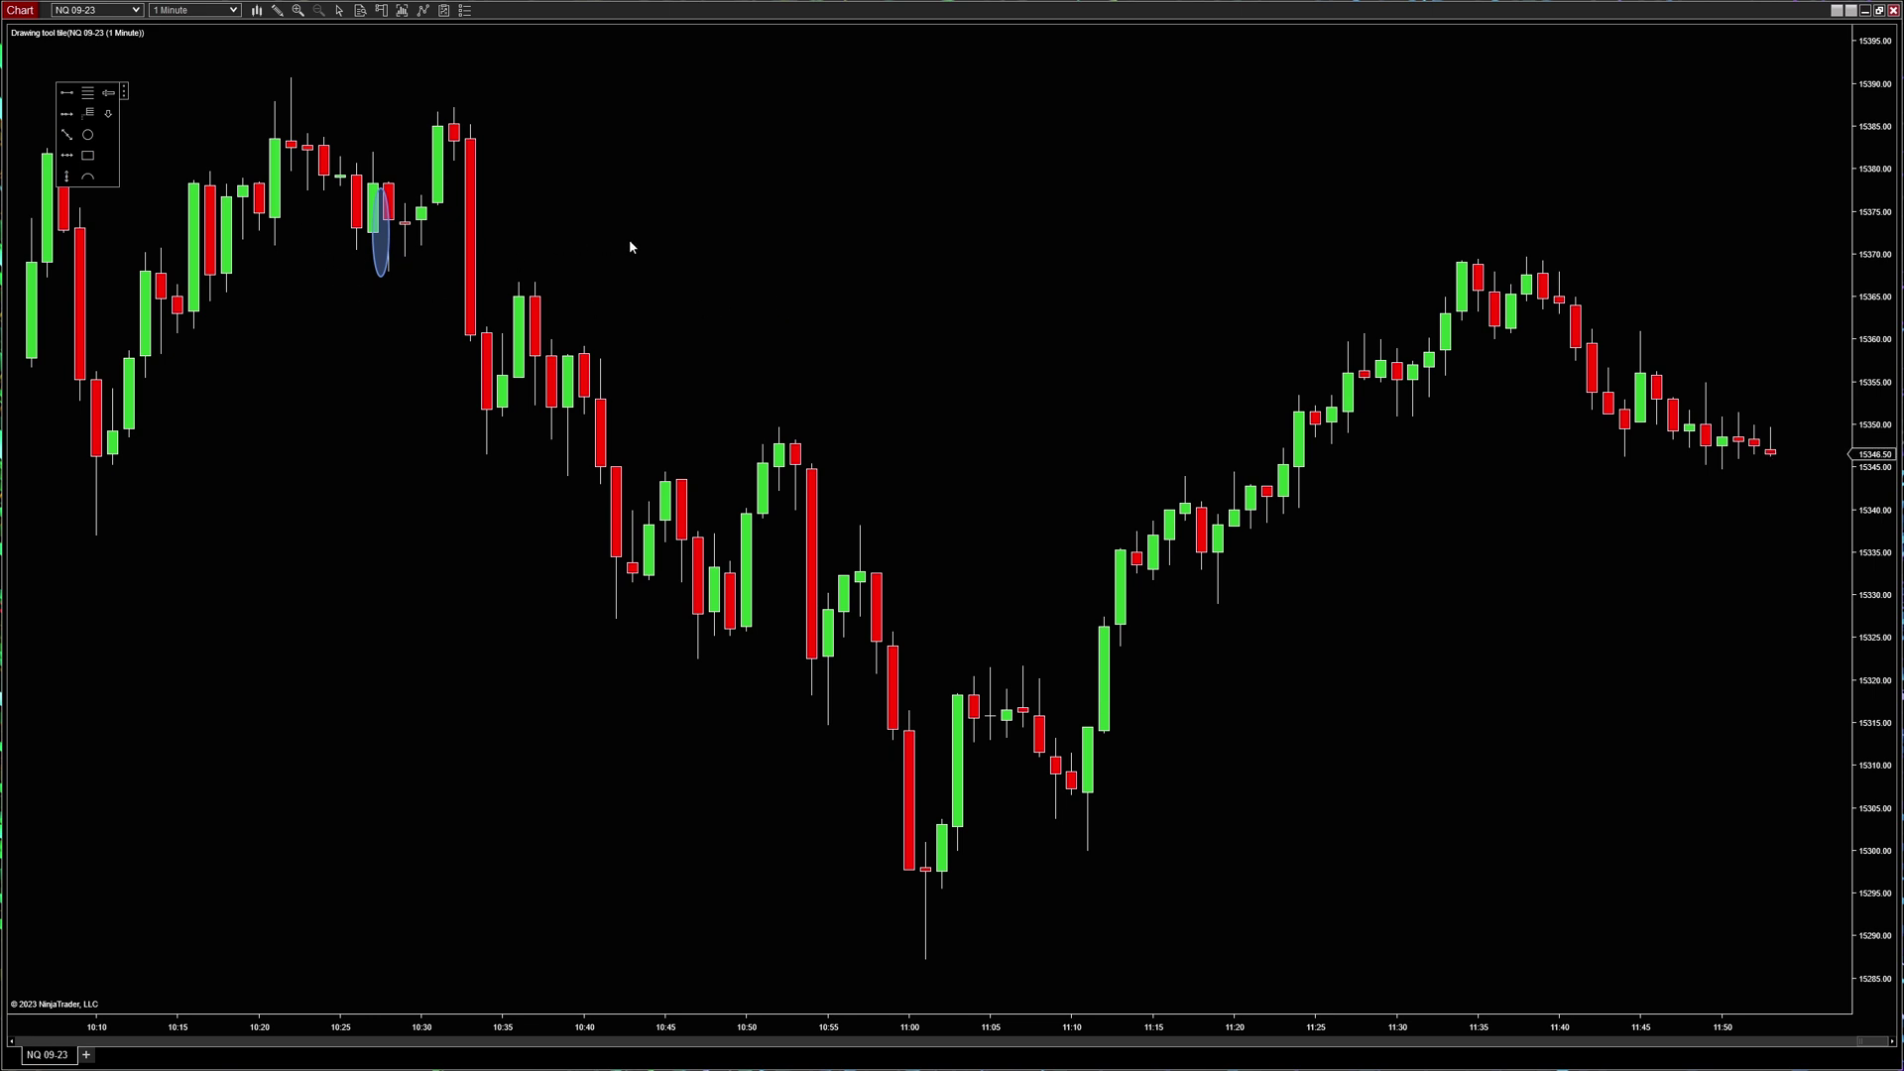
- Draw a Fibonacci retracement, then remove all drawings from the chart
left_click(456, 685)
left_click(747, 396)
right_click(778, 293)
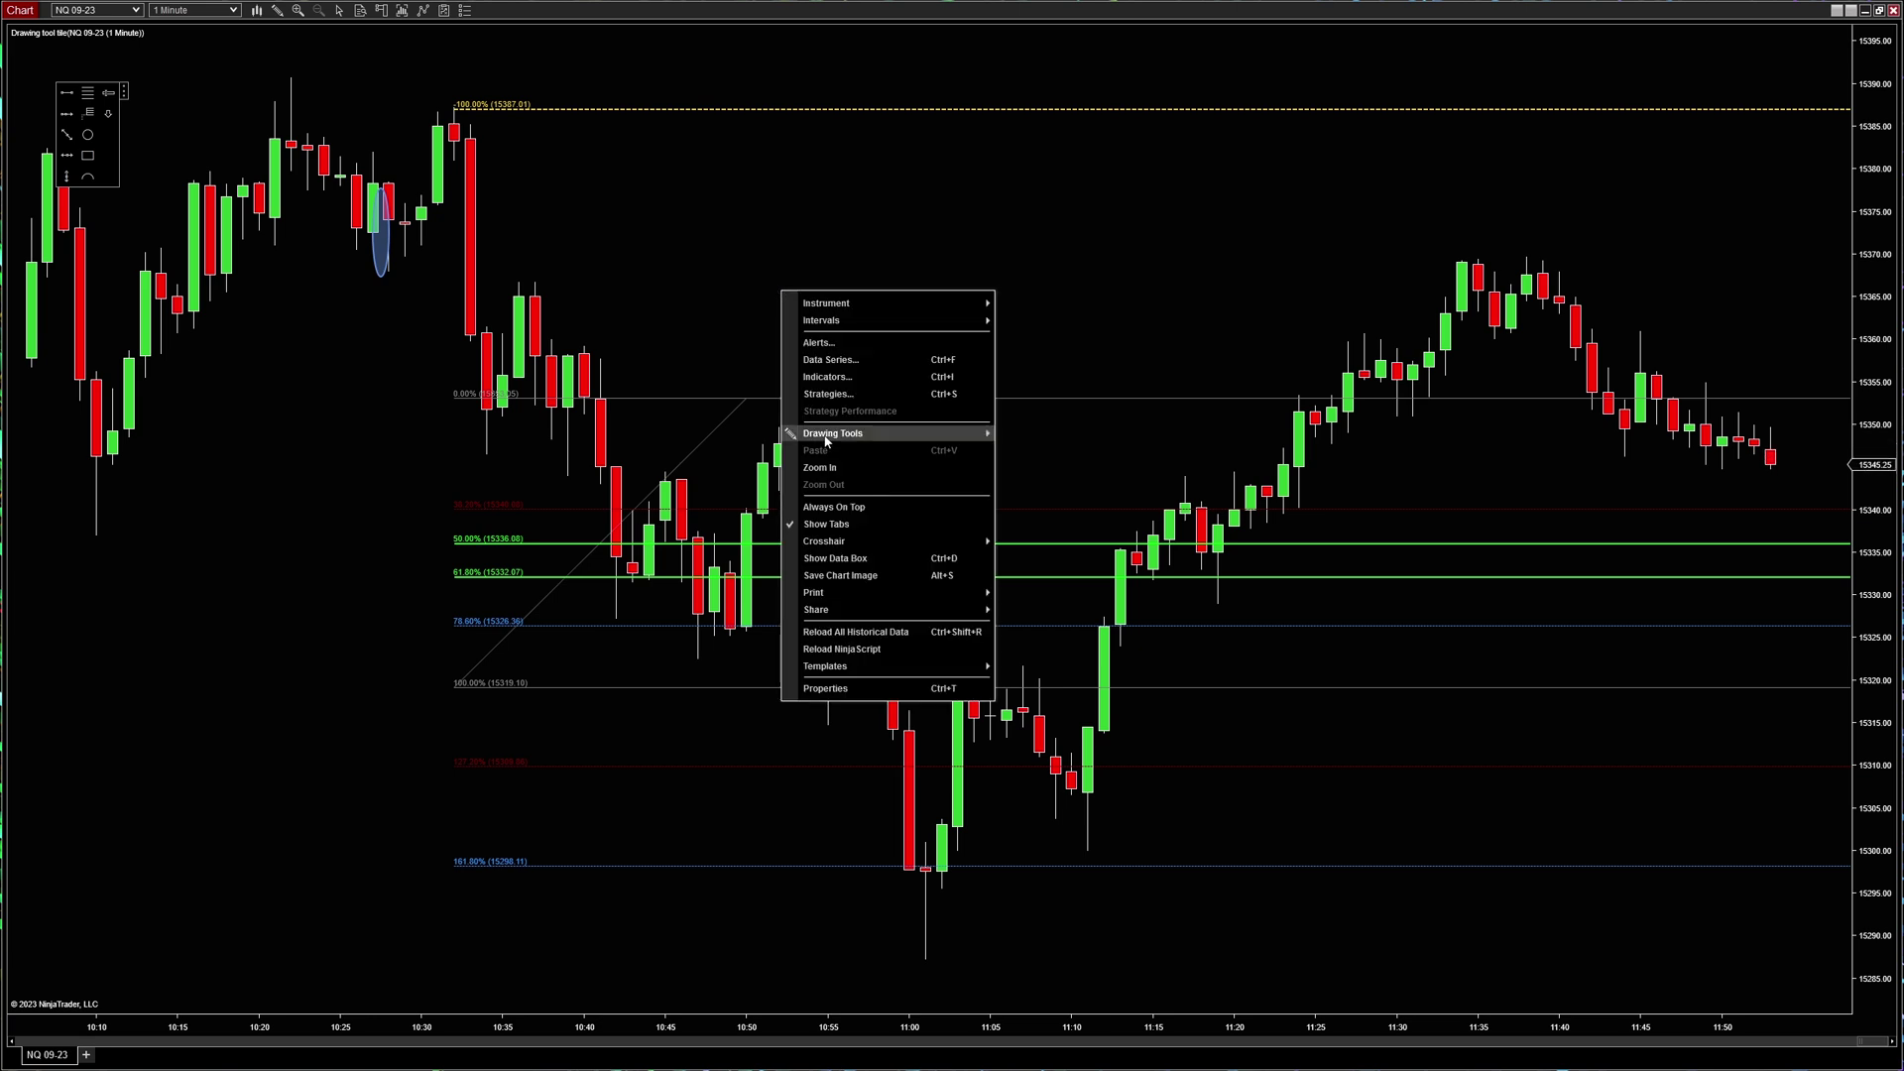
mouse_move(822, 441)
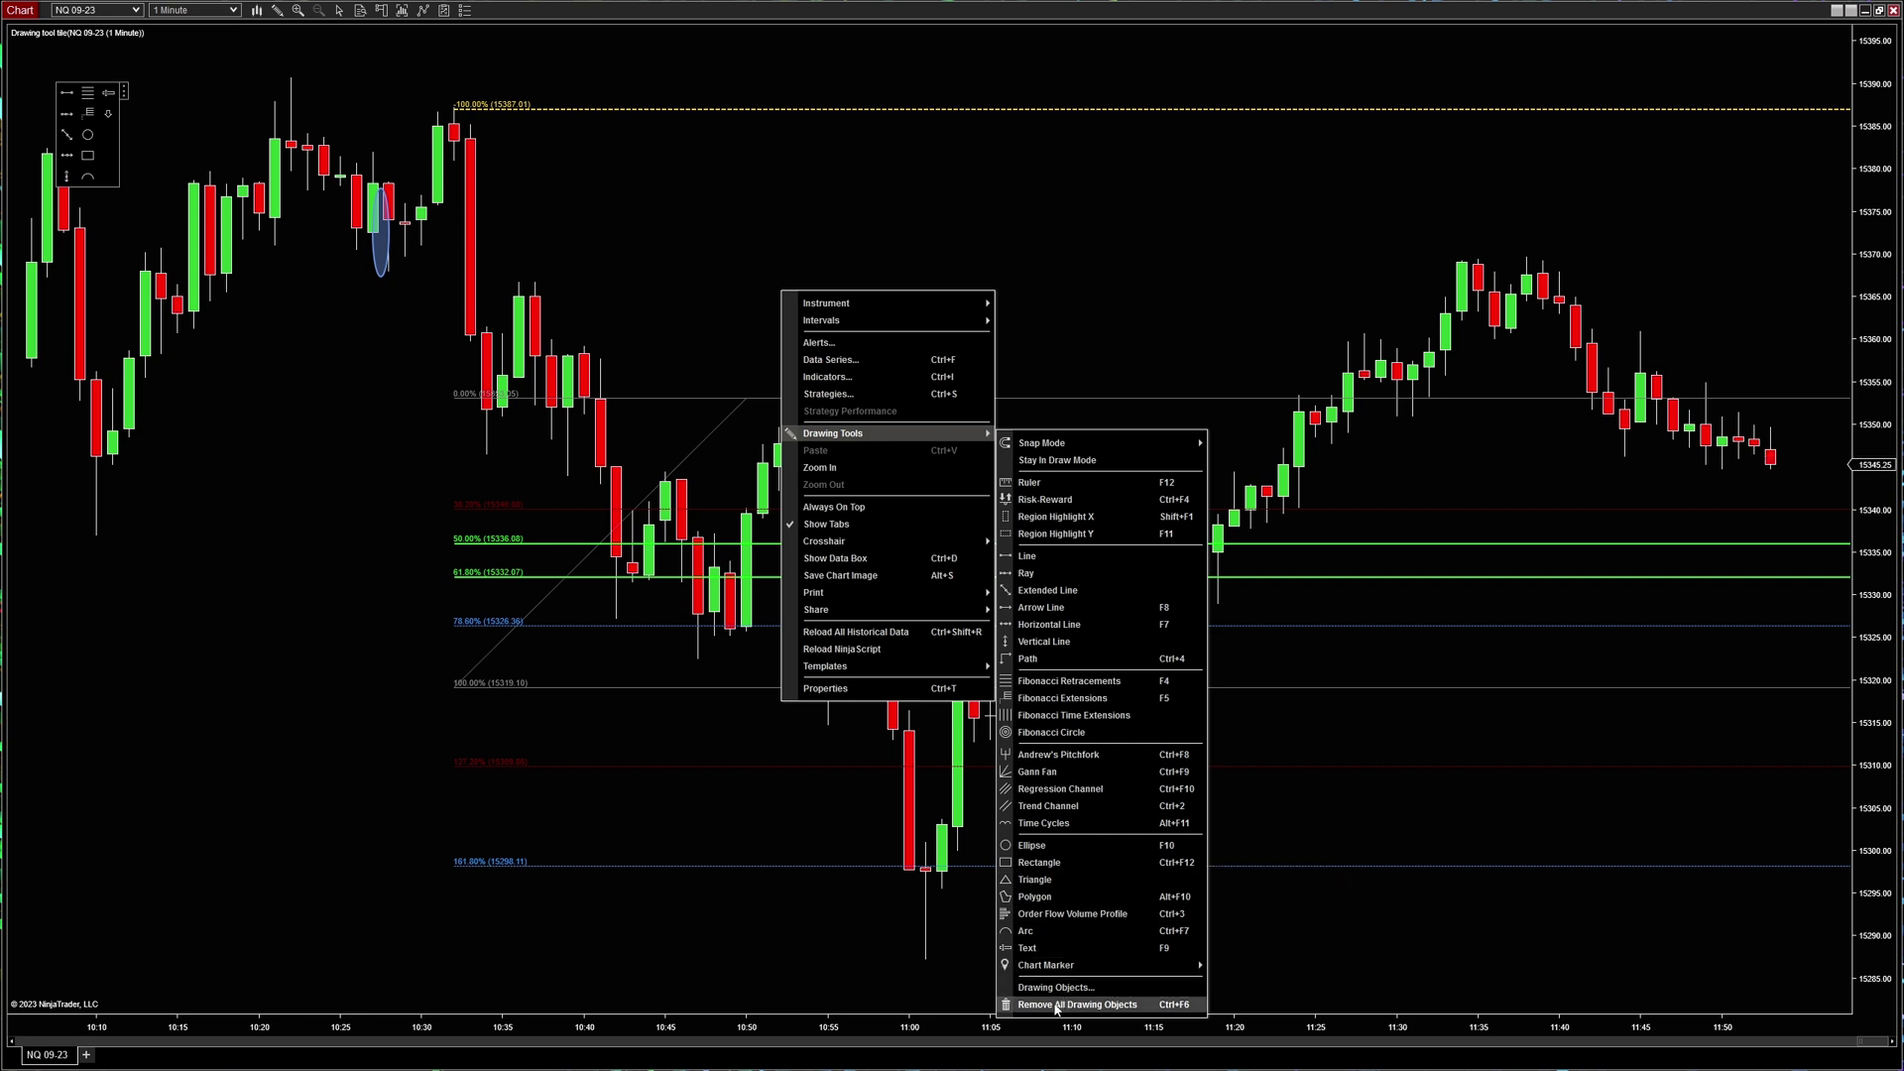
left_click(1057, 1005)
left_click(979, 563)
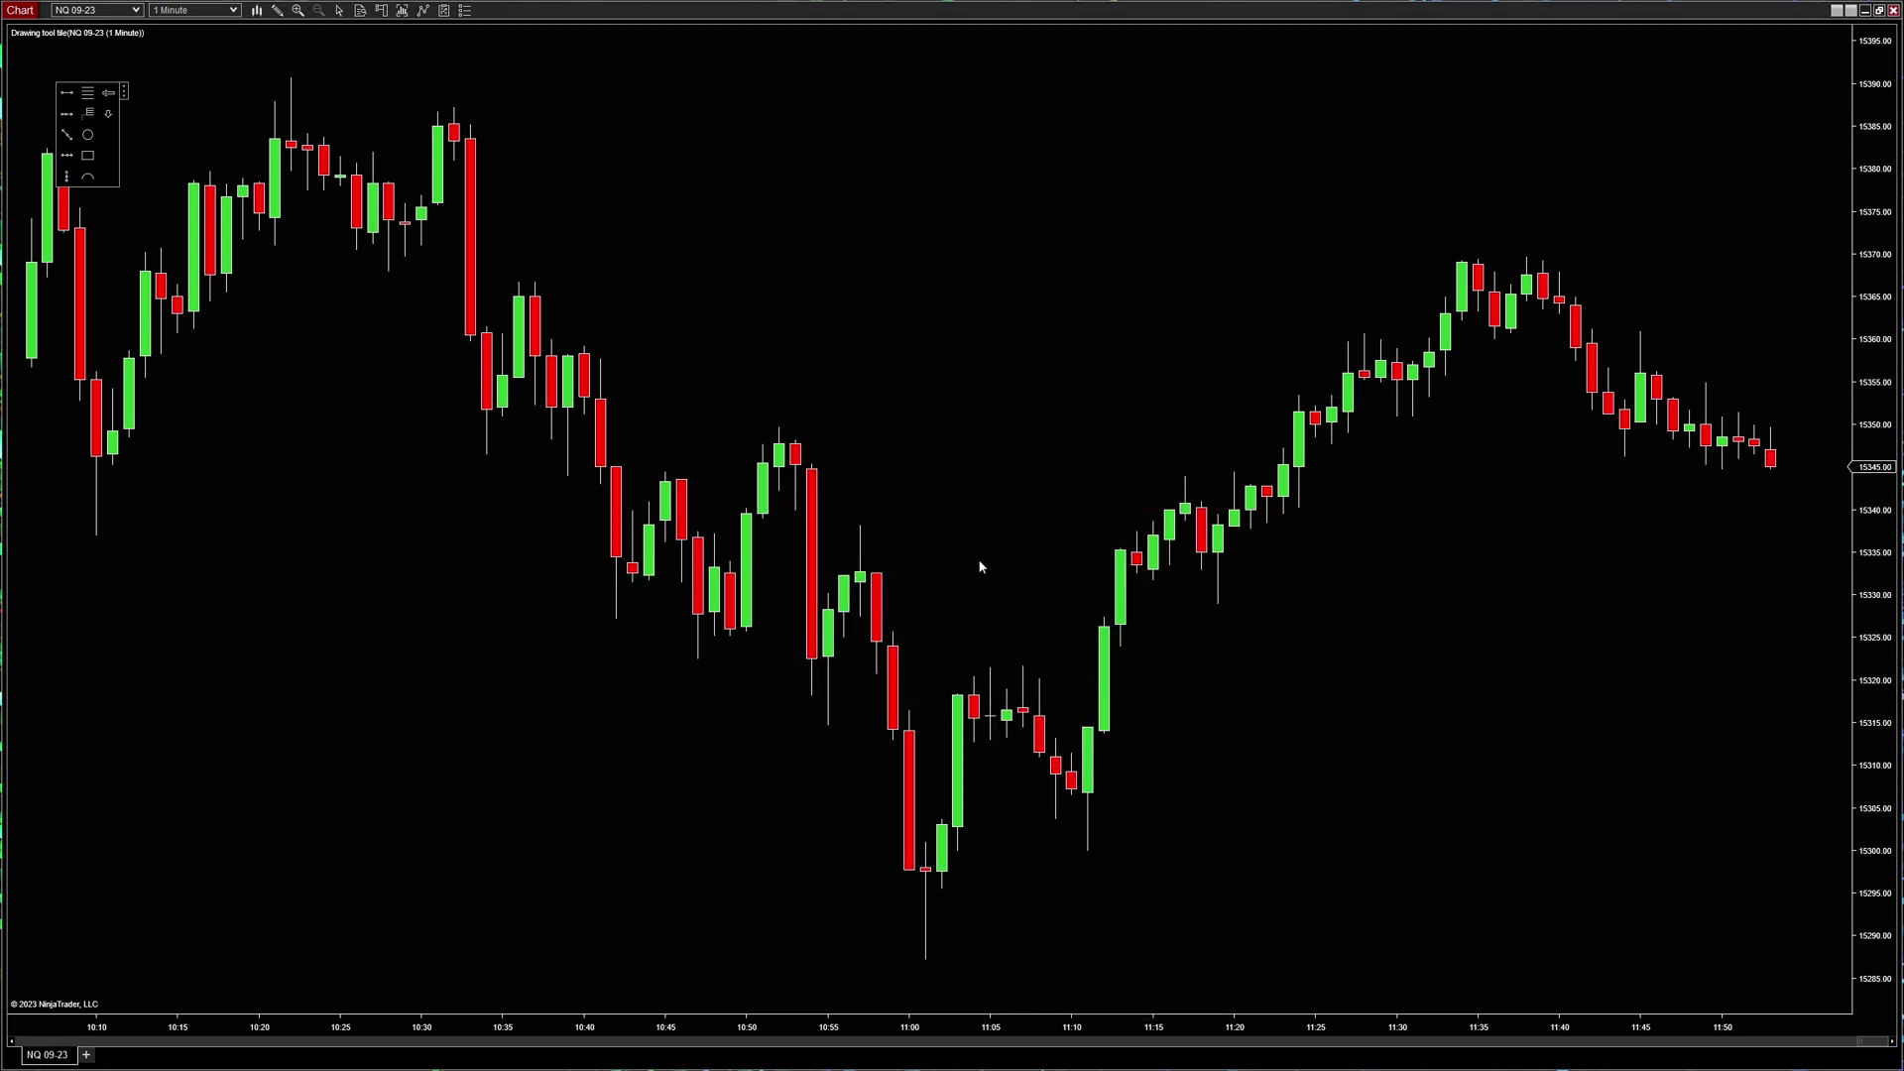
- Draw a Fibonacci retracement and extension, clear them with Ctrl+Delete, and snap the window left
left_click(670, 562)
left_click(822, 344)
left_click(699, 595)
left_click(892, 299)
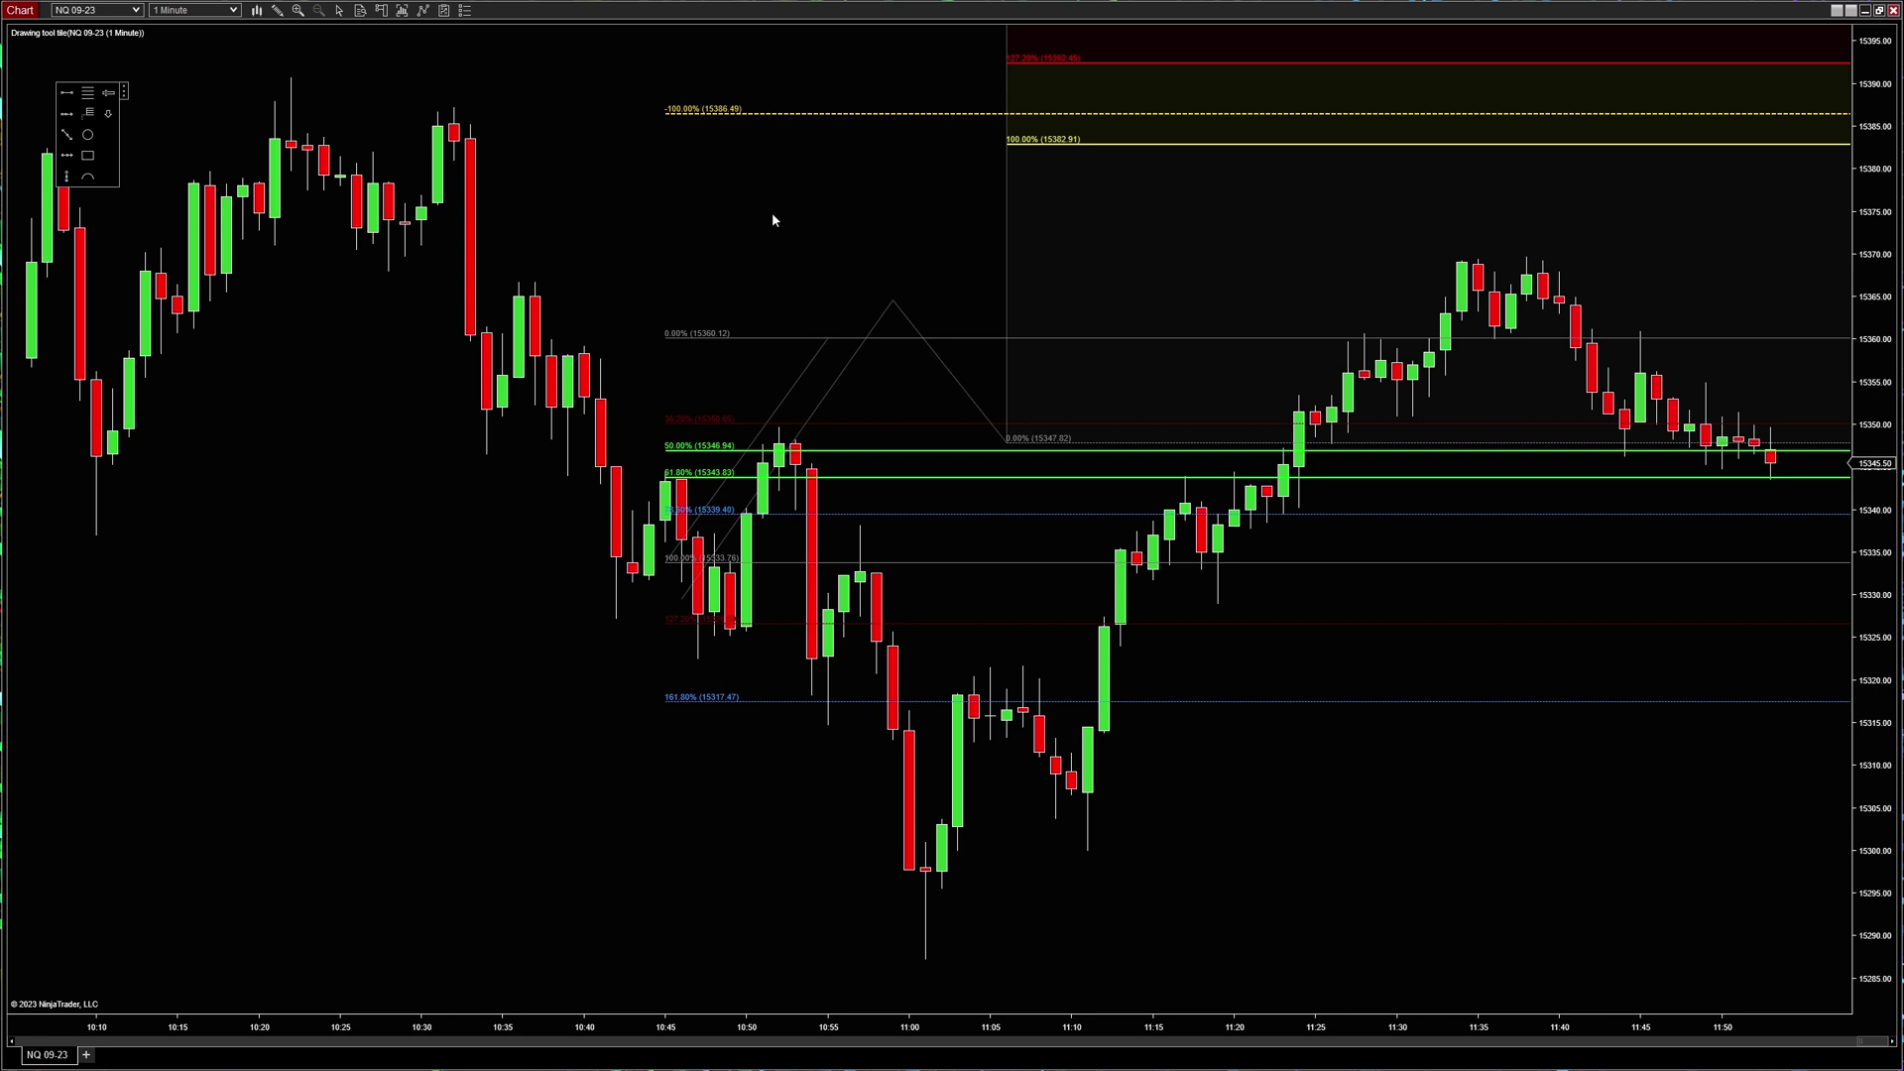
key("ctrl+Delete")
left_click(964, 564)
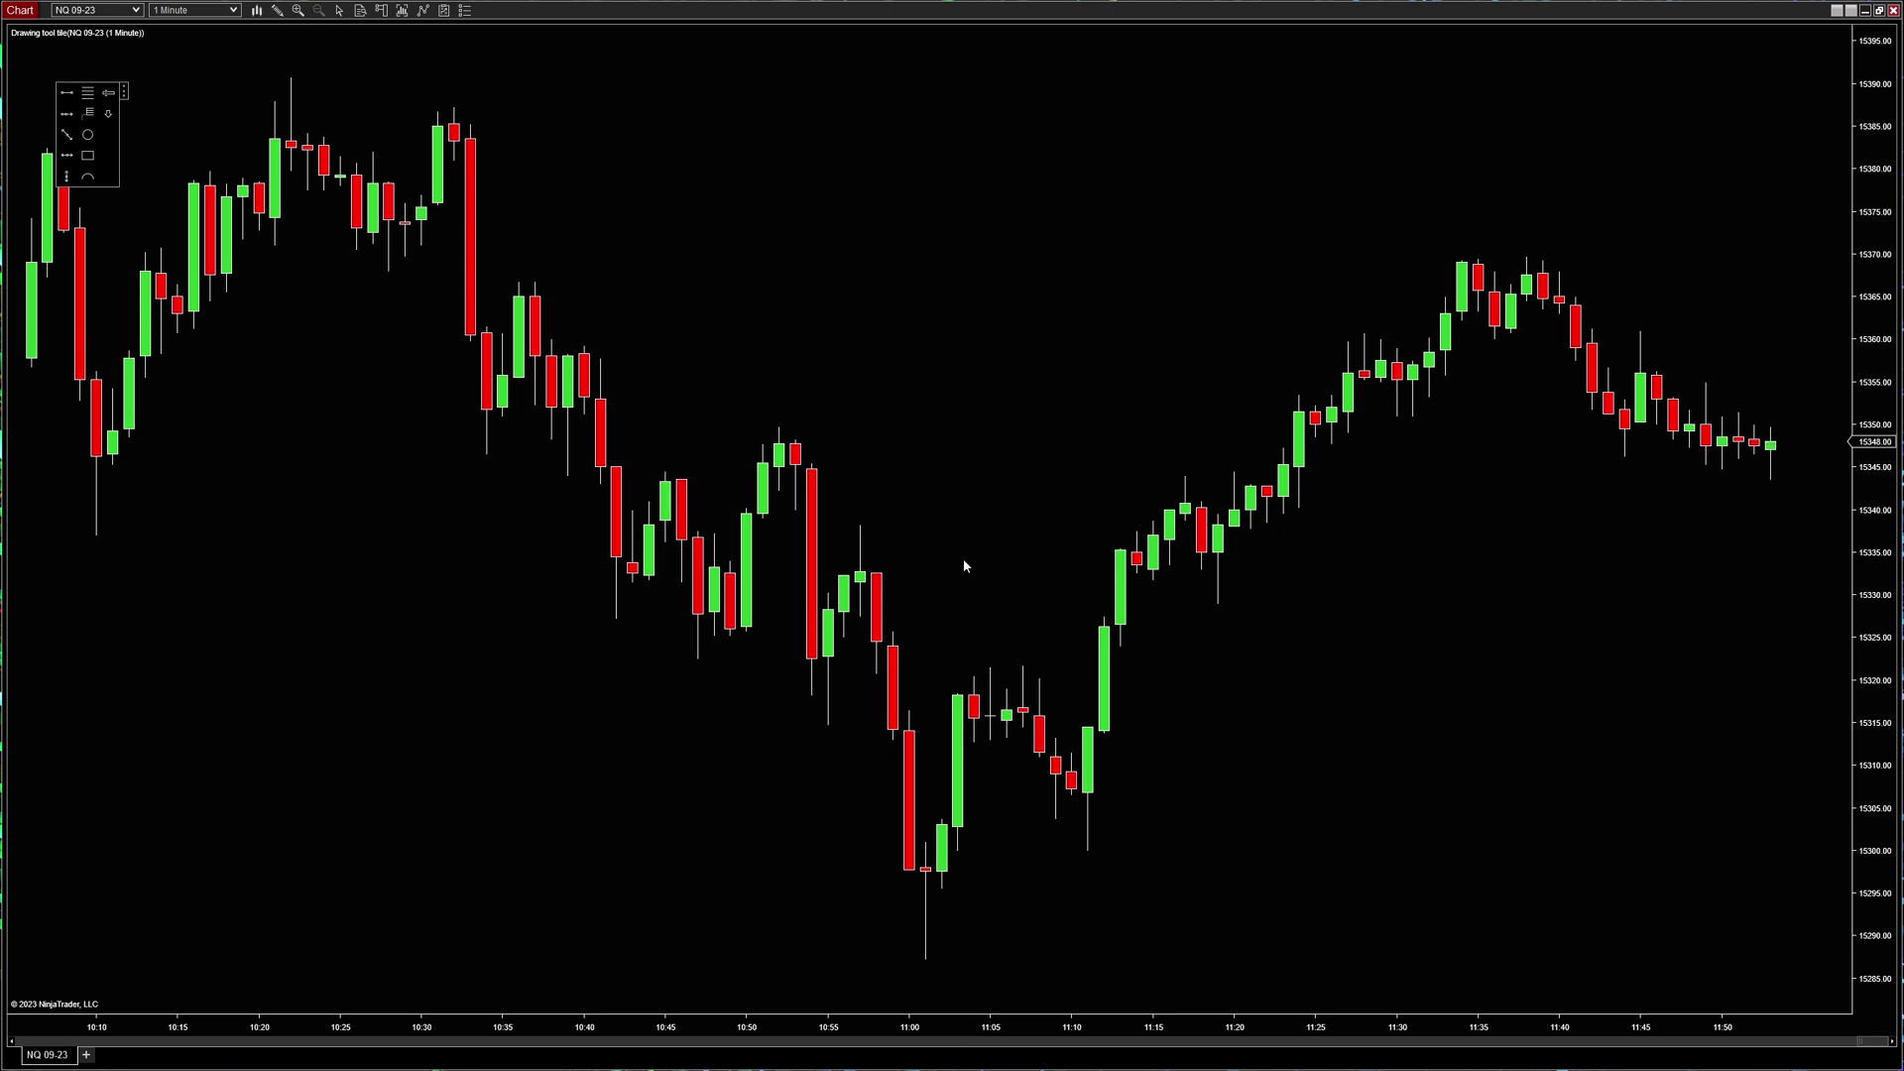
key("super+Left")
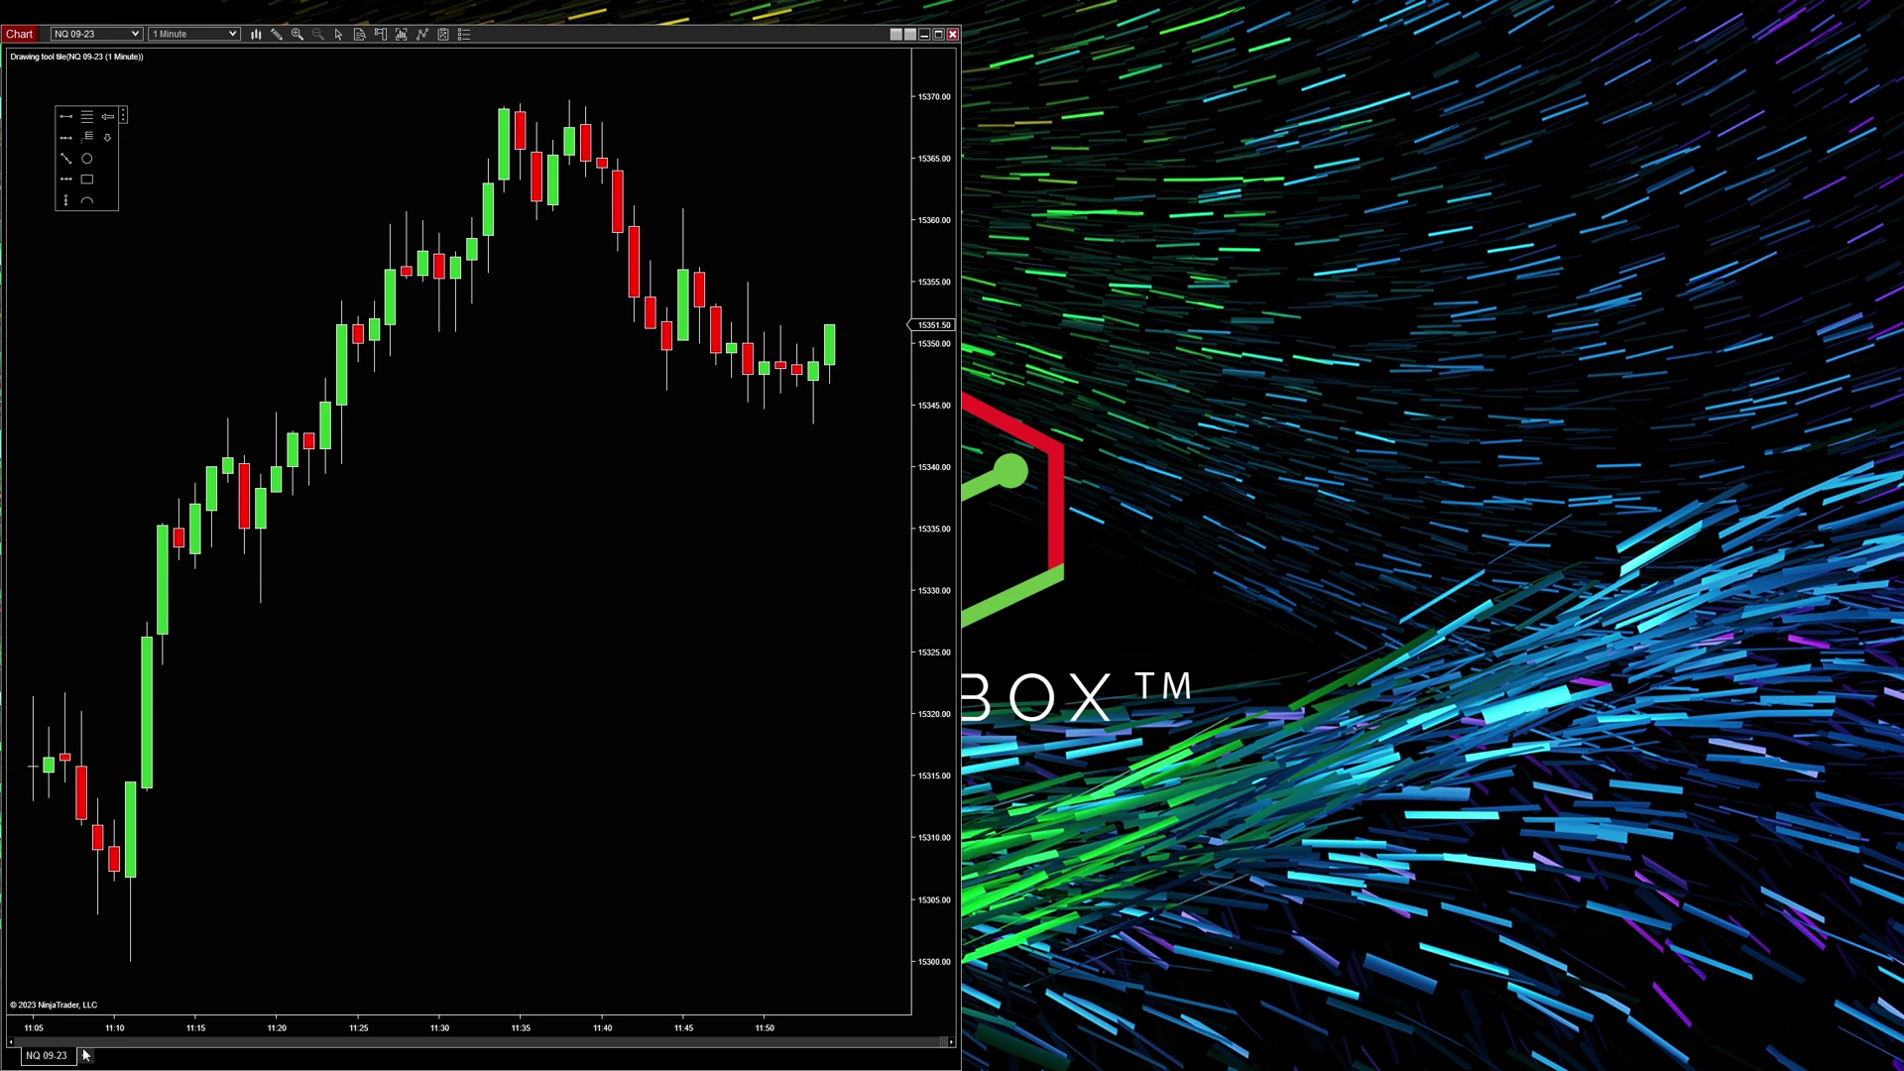
- Duplicate the NQ 09-23 chart into a new window set to 10-minute bars
right_click(52, 1060)
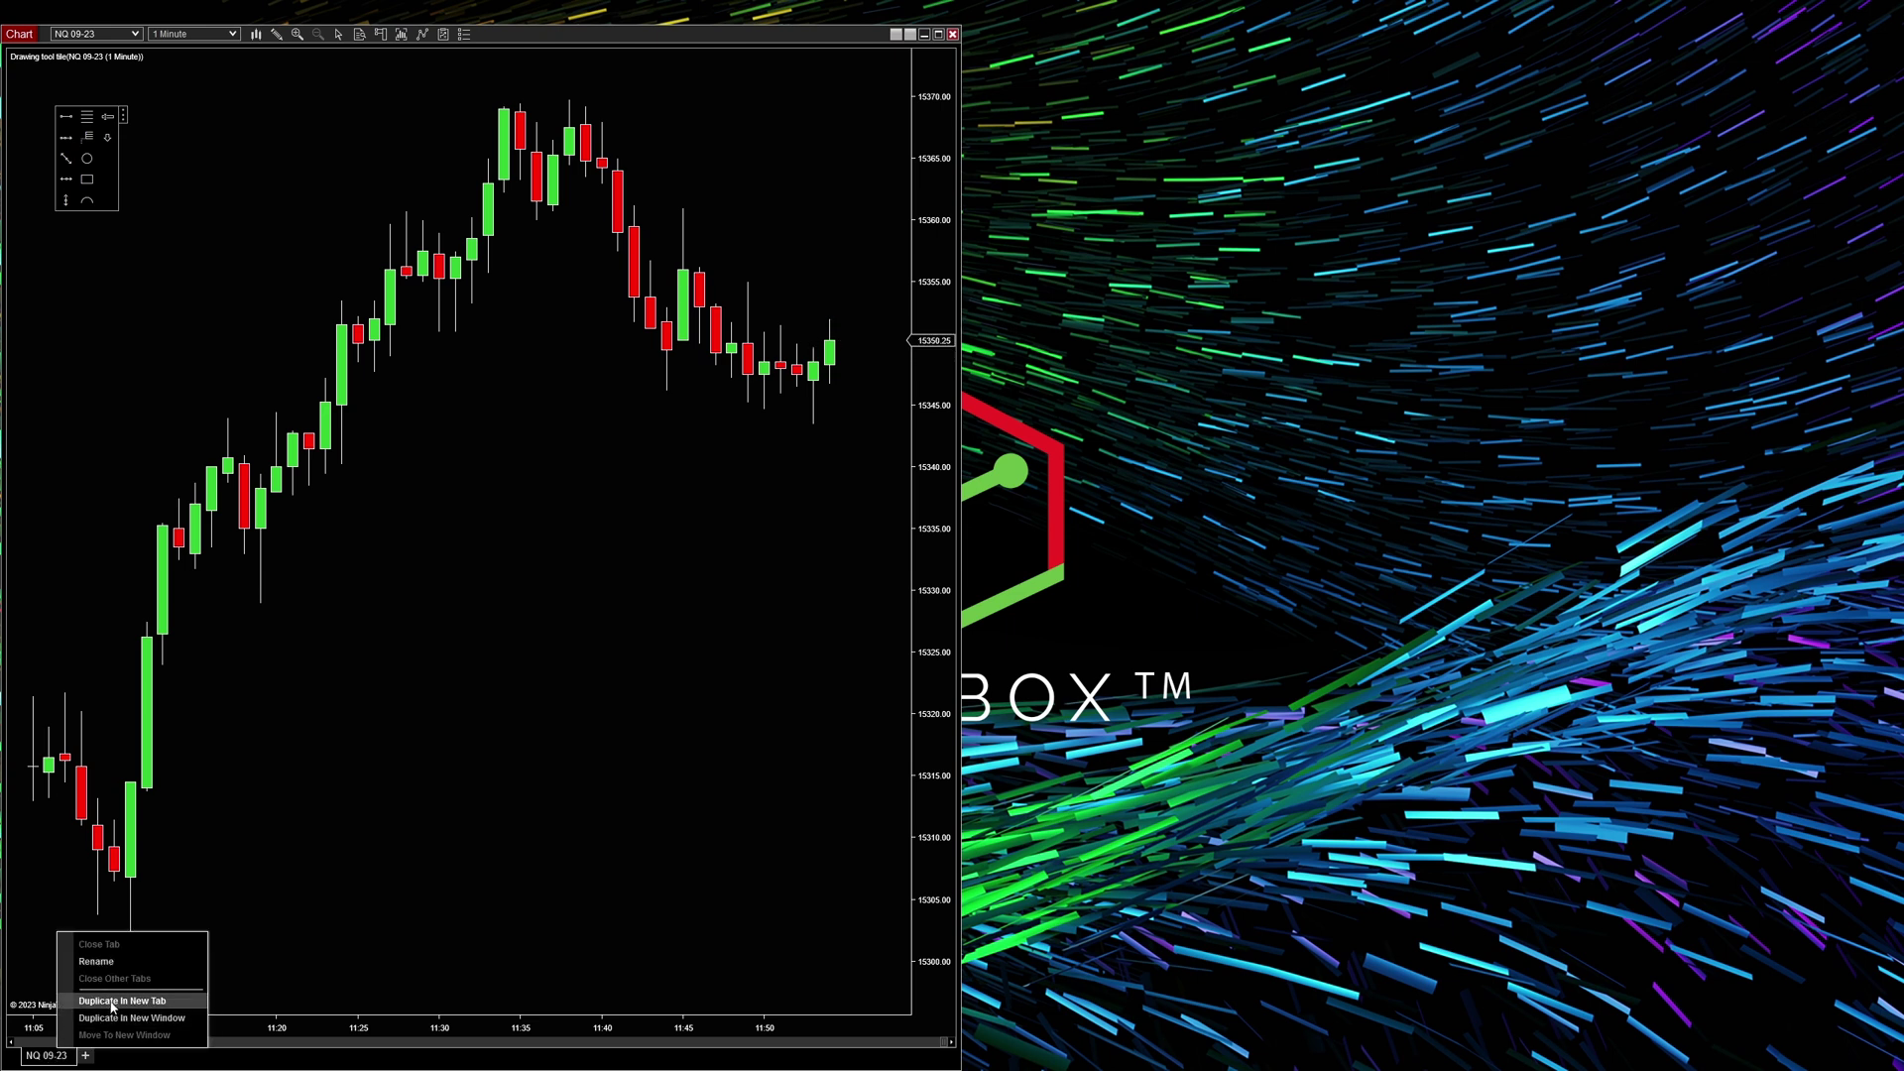
left_click(119, 1018)
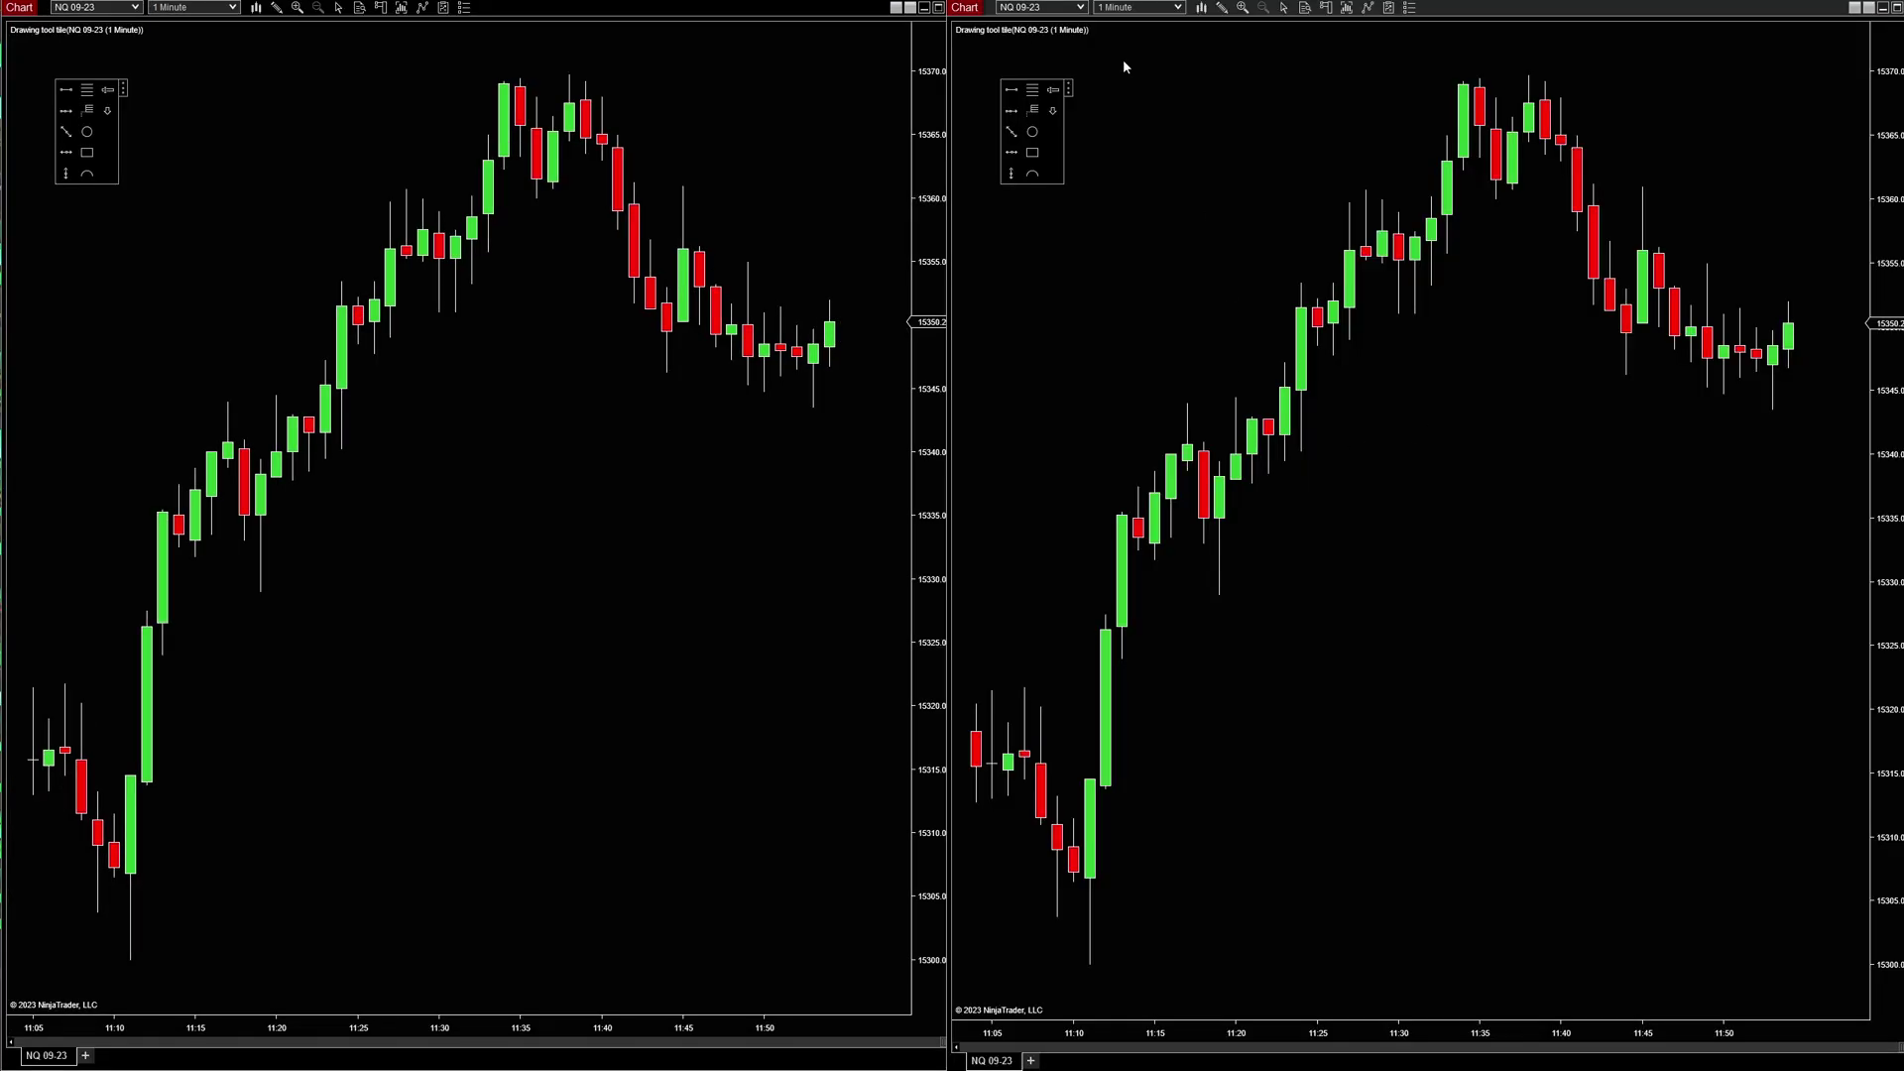
left_click(1178, 8)
left_click(1335, 28)
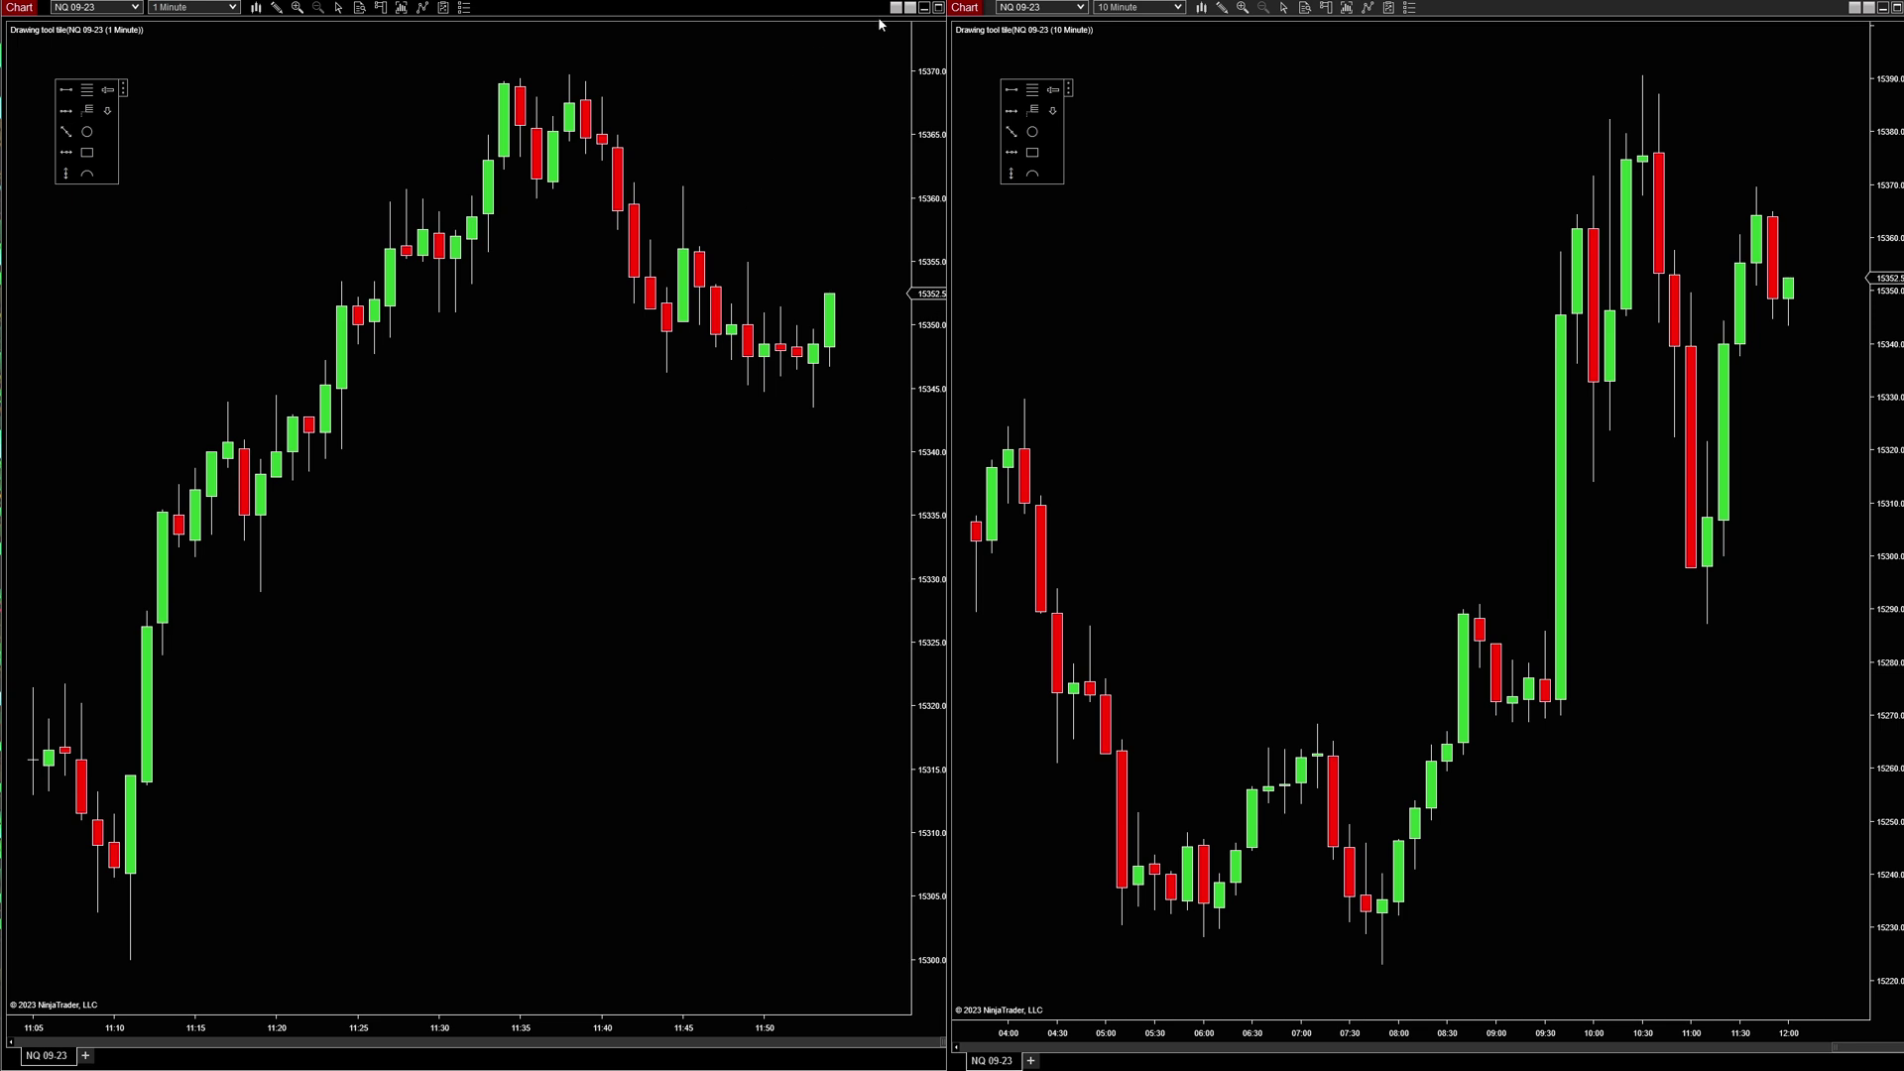
- Set the instrument link colour of both chart windows to red
left_click(910, 7)
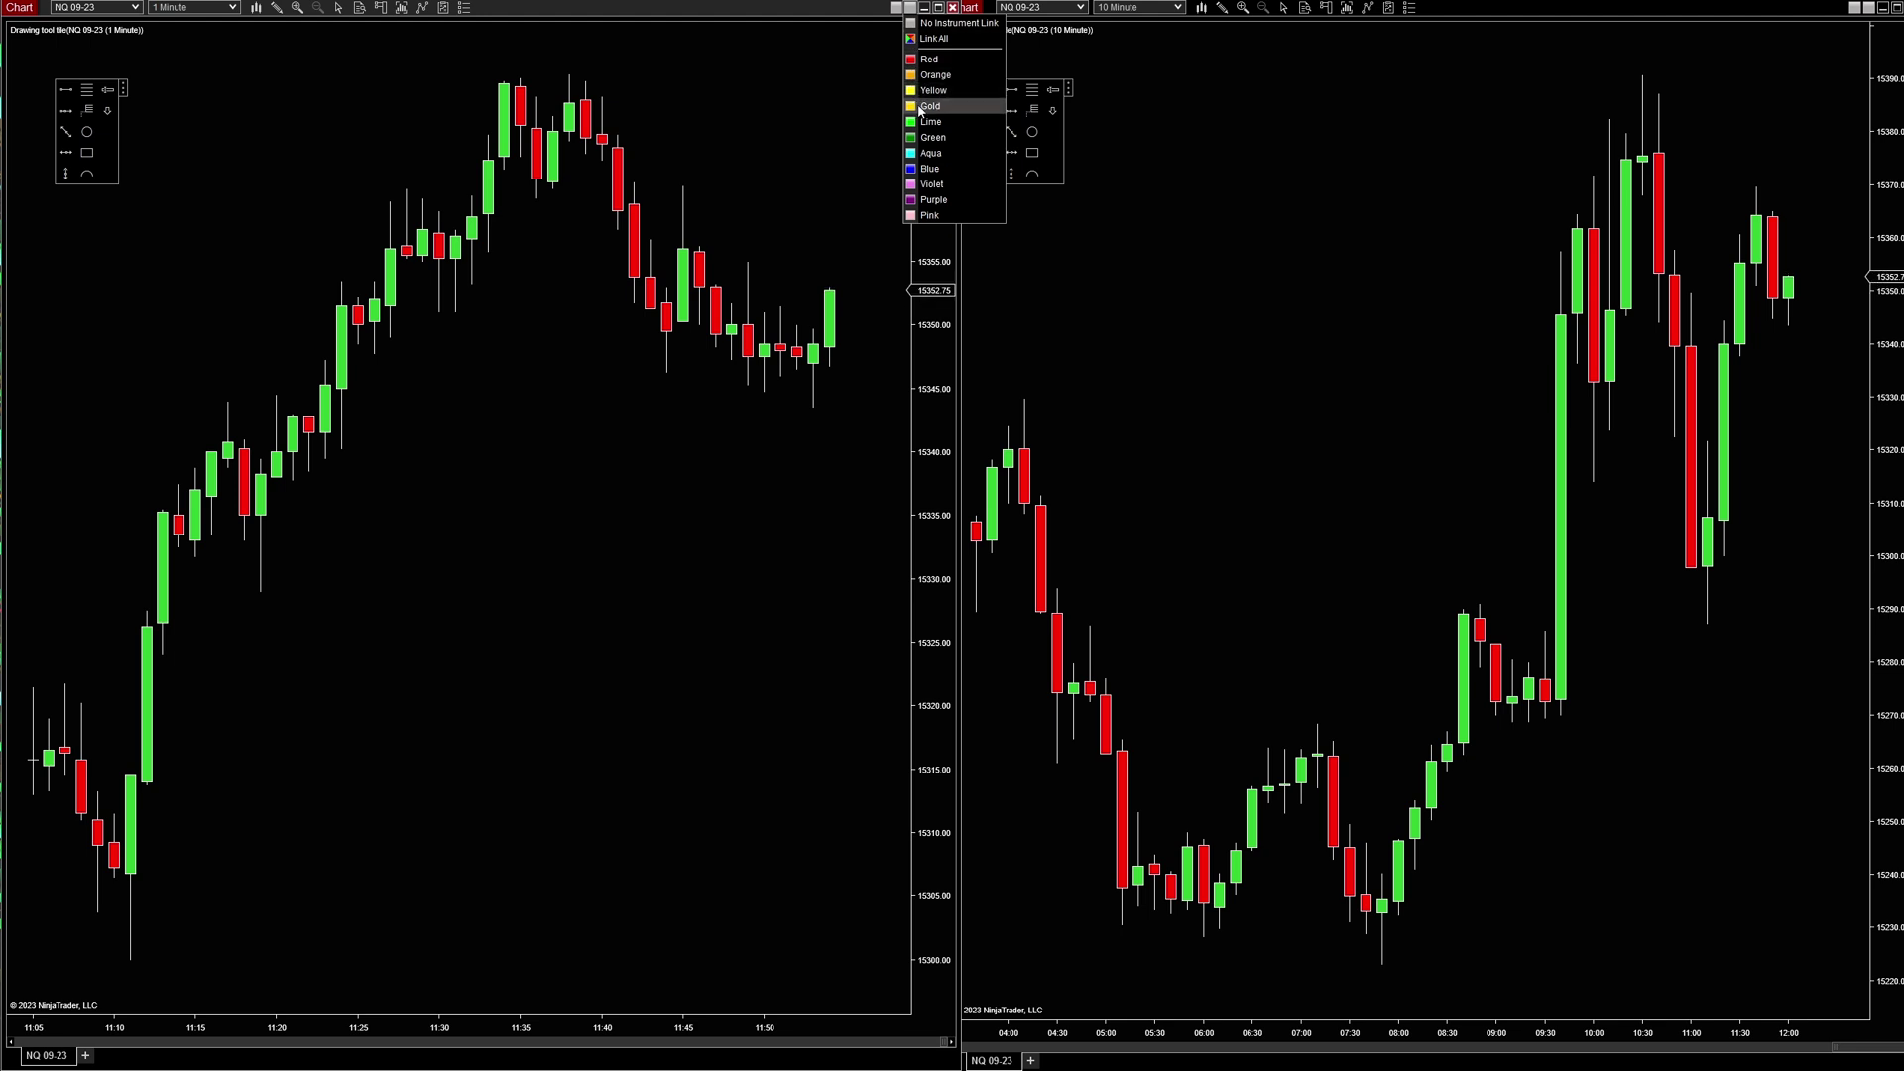
left_click(928, 59)
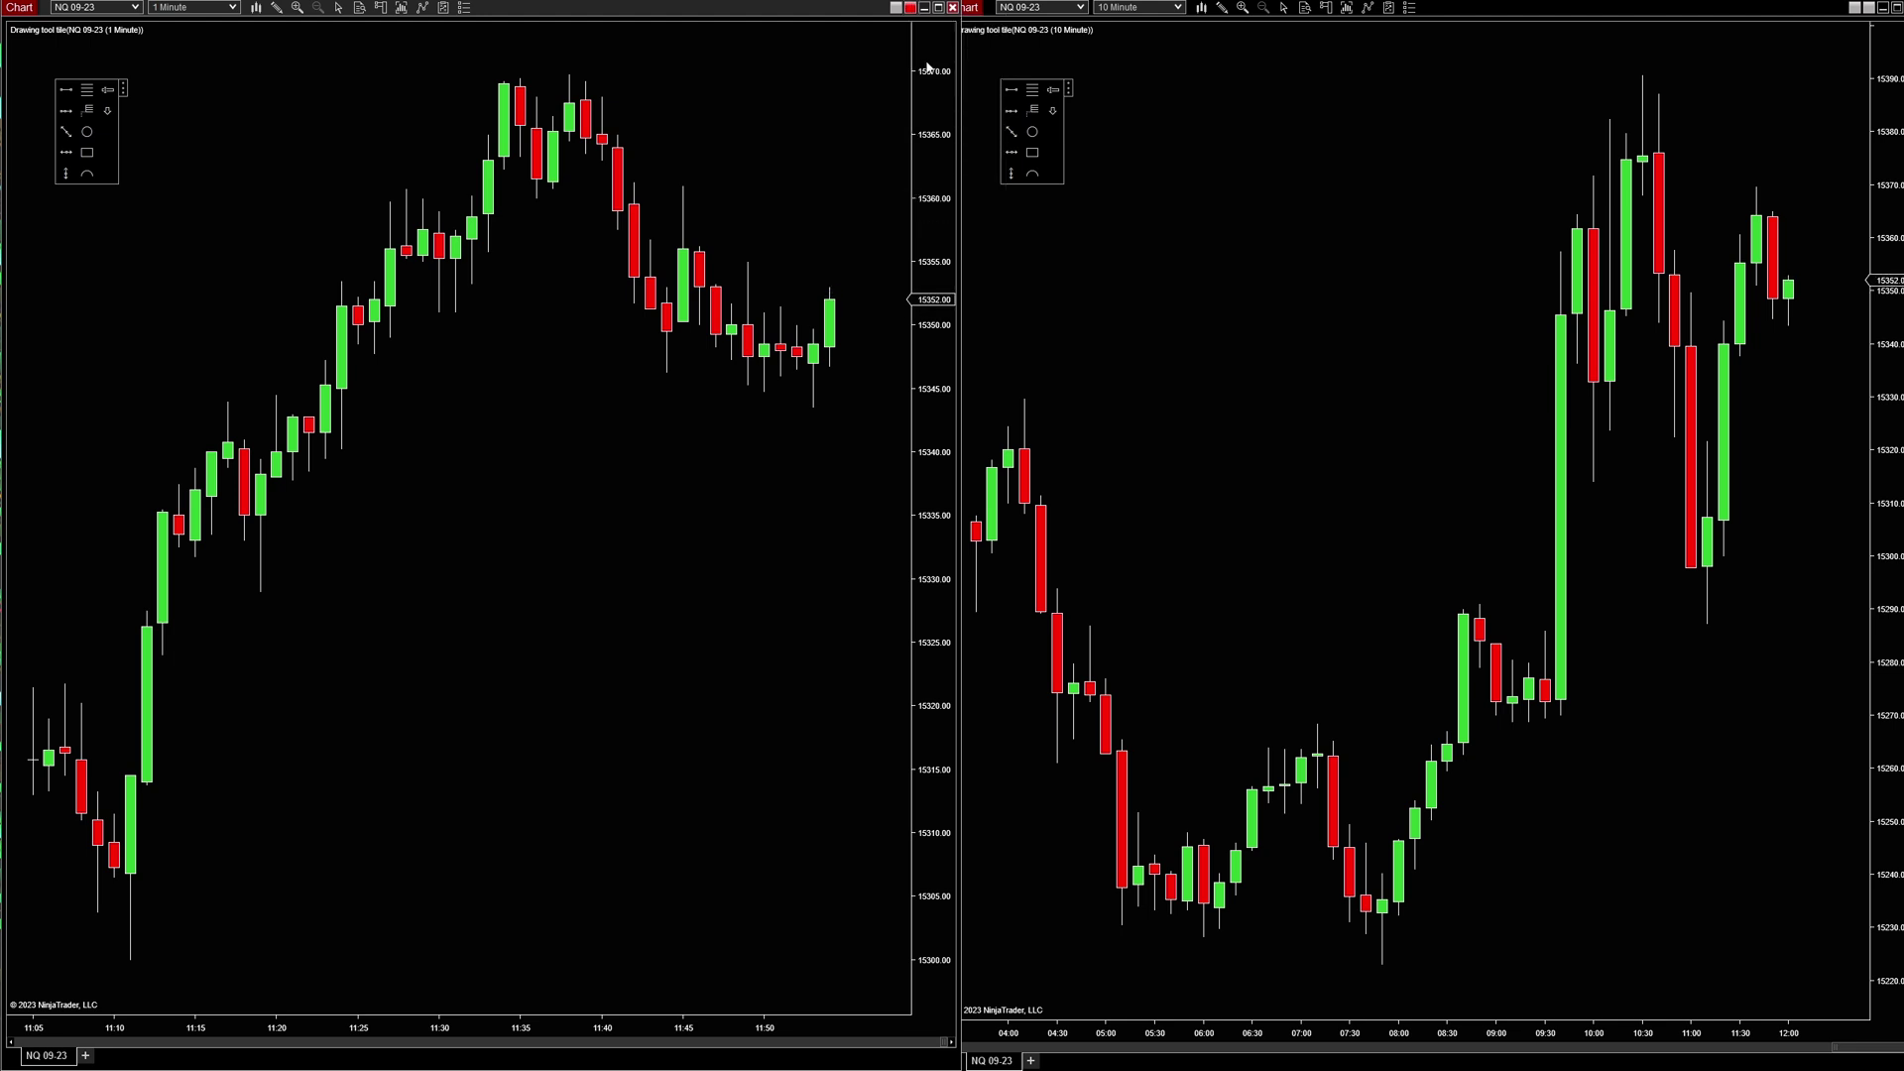
left_click(1869, 7)
left_click(1850, 59)
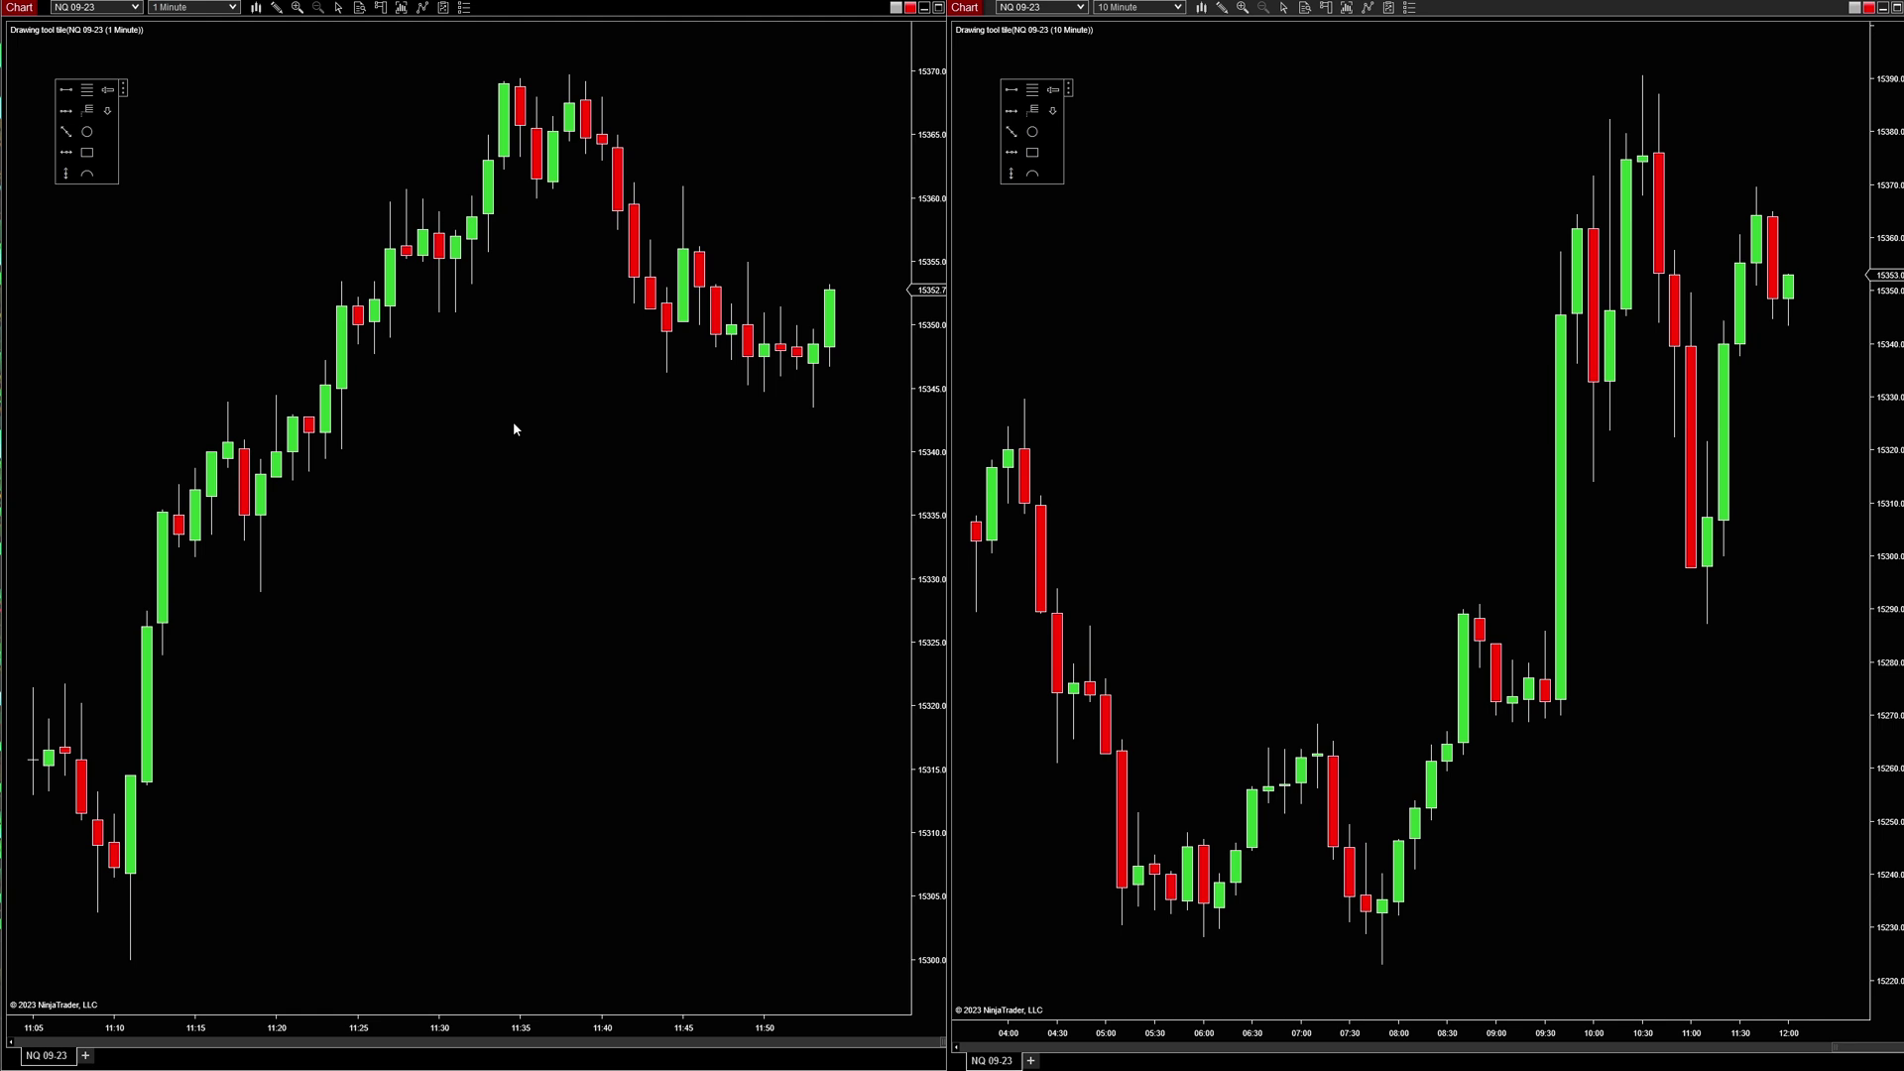
- Enter ES 09-23 as the left chart's instrument
left_click(396, 492)
type("ES")
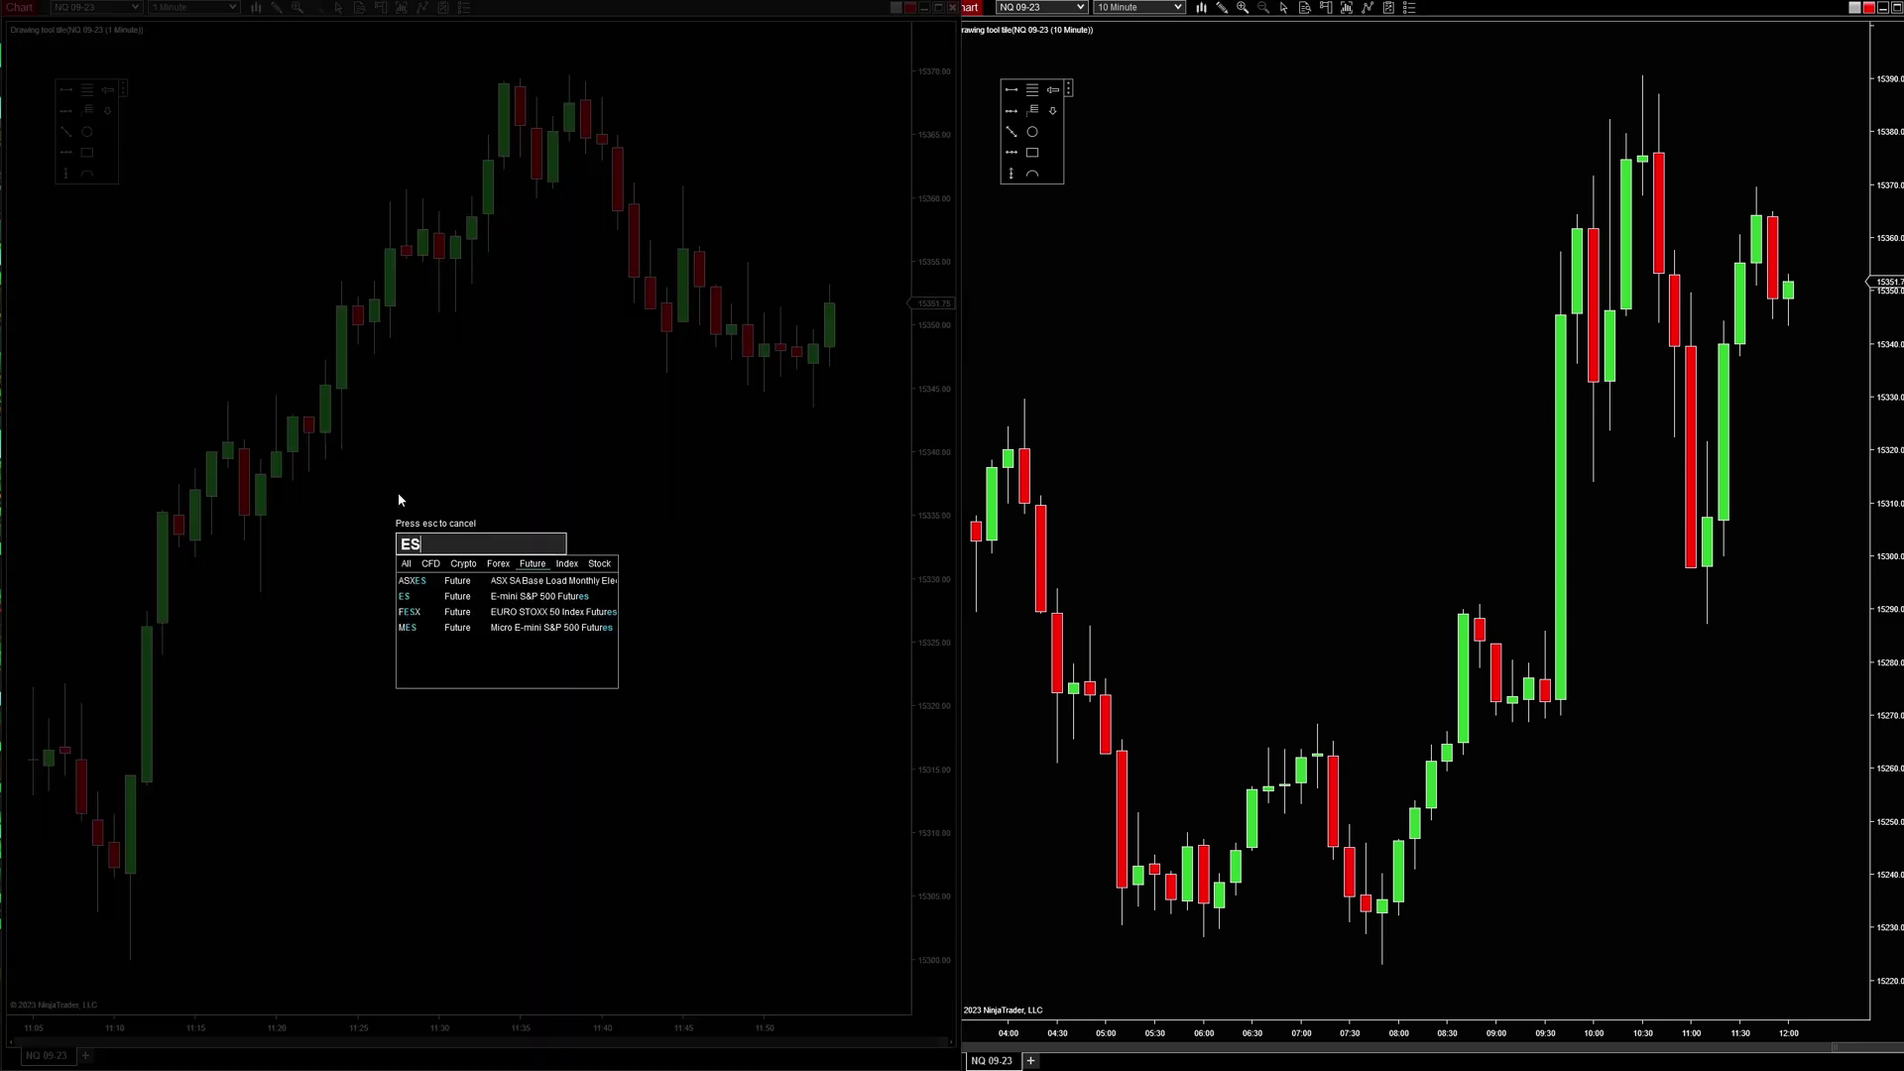
type(" 09-23")
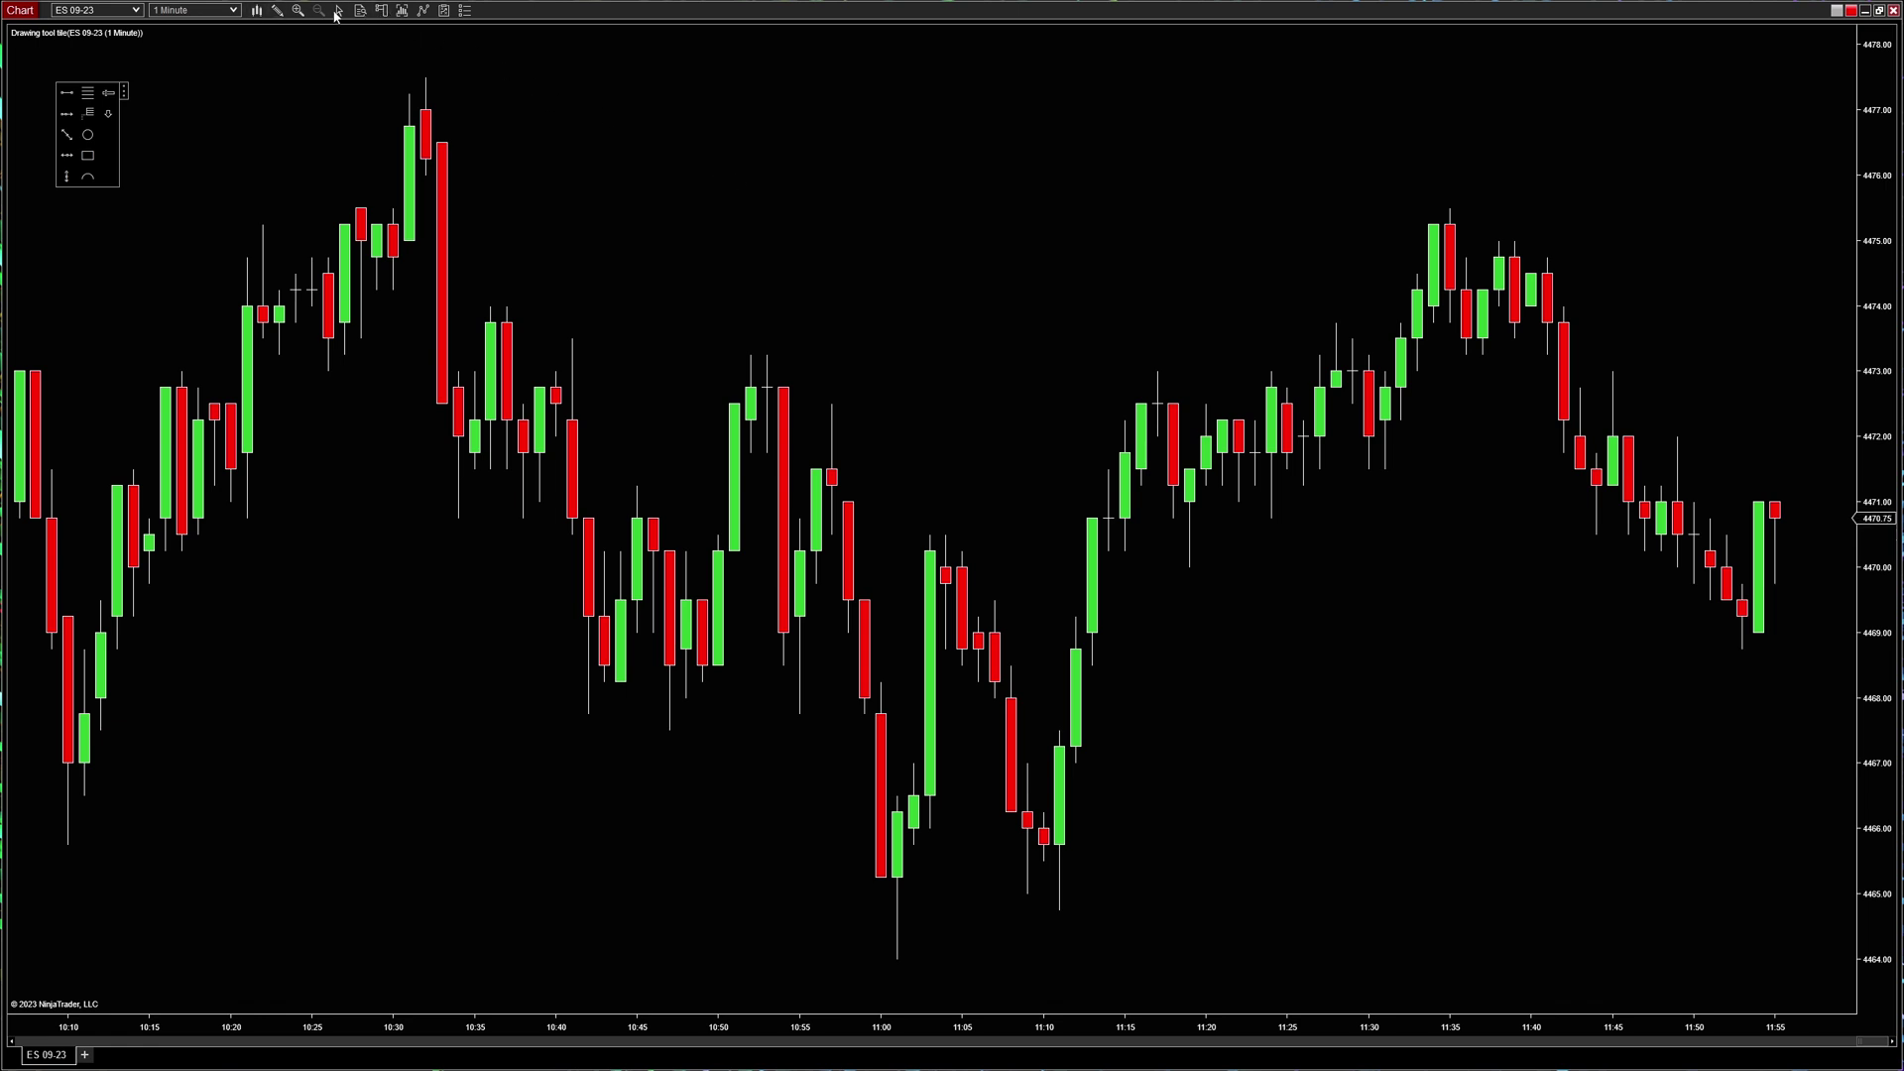
- Show Chart Trader beside the chart with the Custom ATM strategy selected
left_click(382, 12)
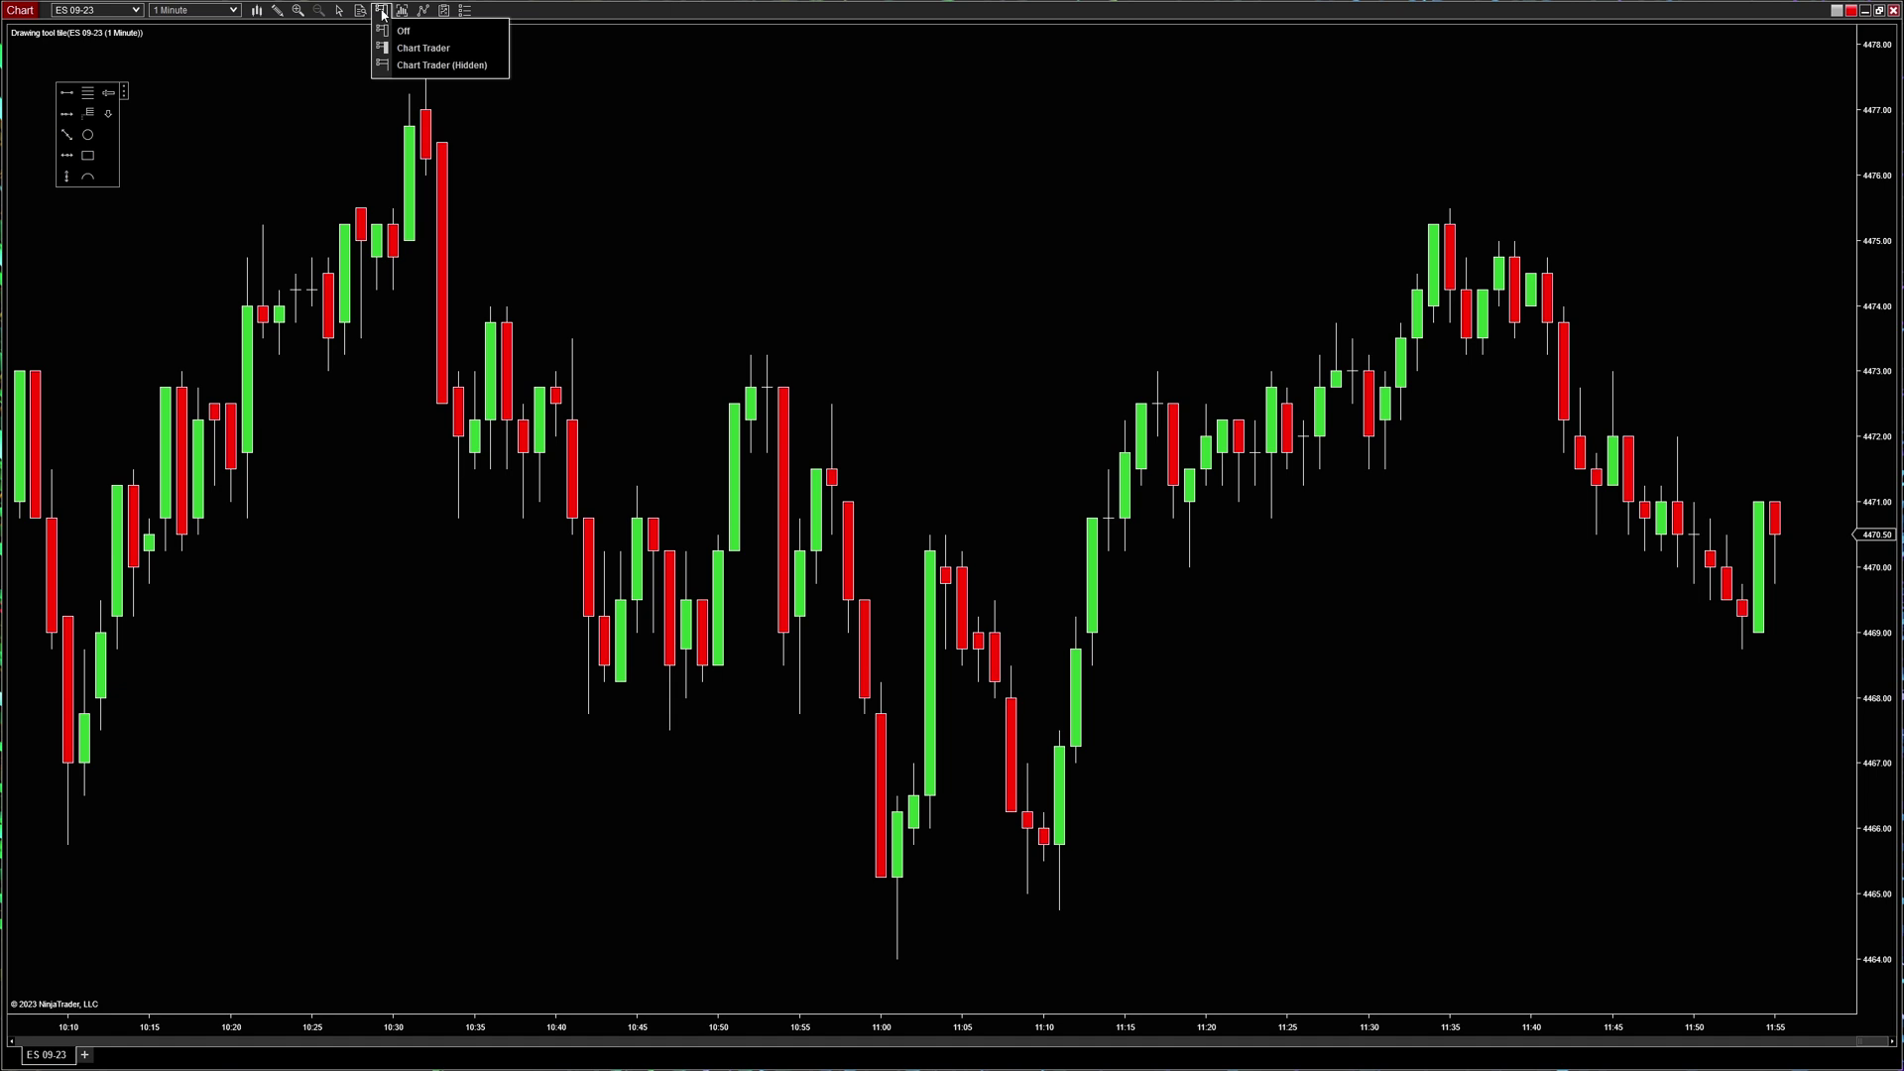
left_click(421, 52)
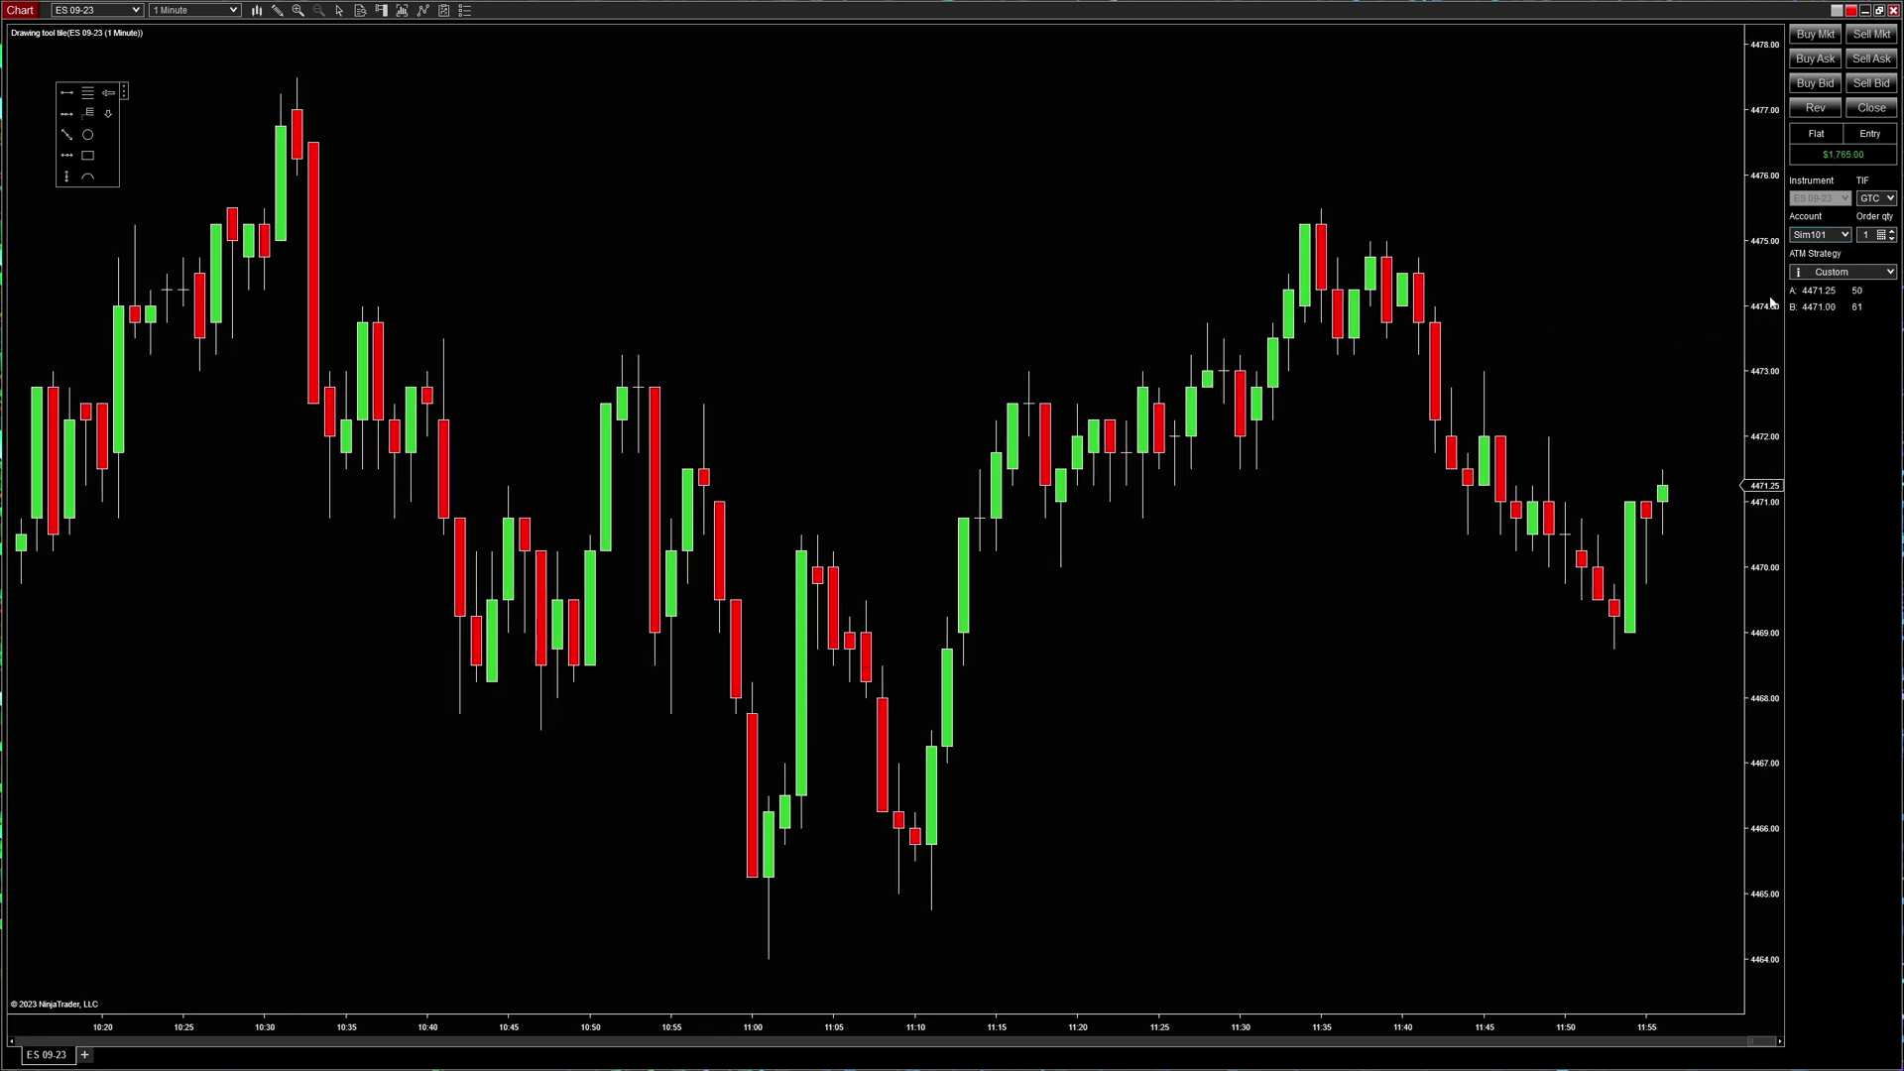
left_click(1883, 282)
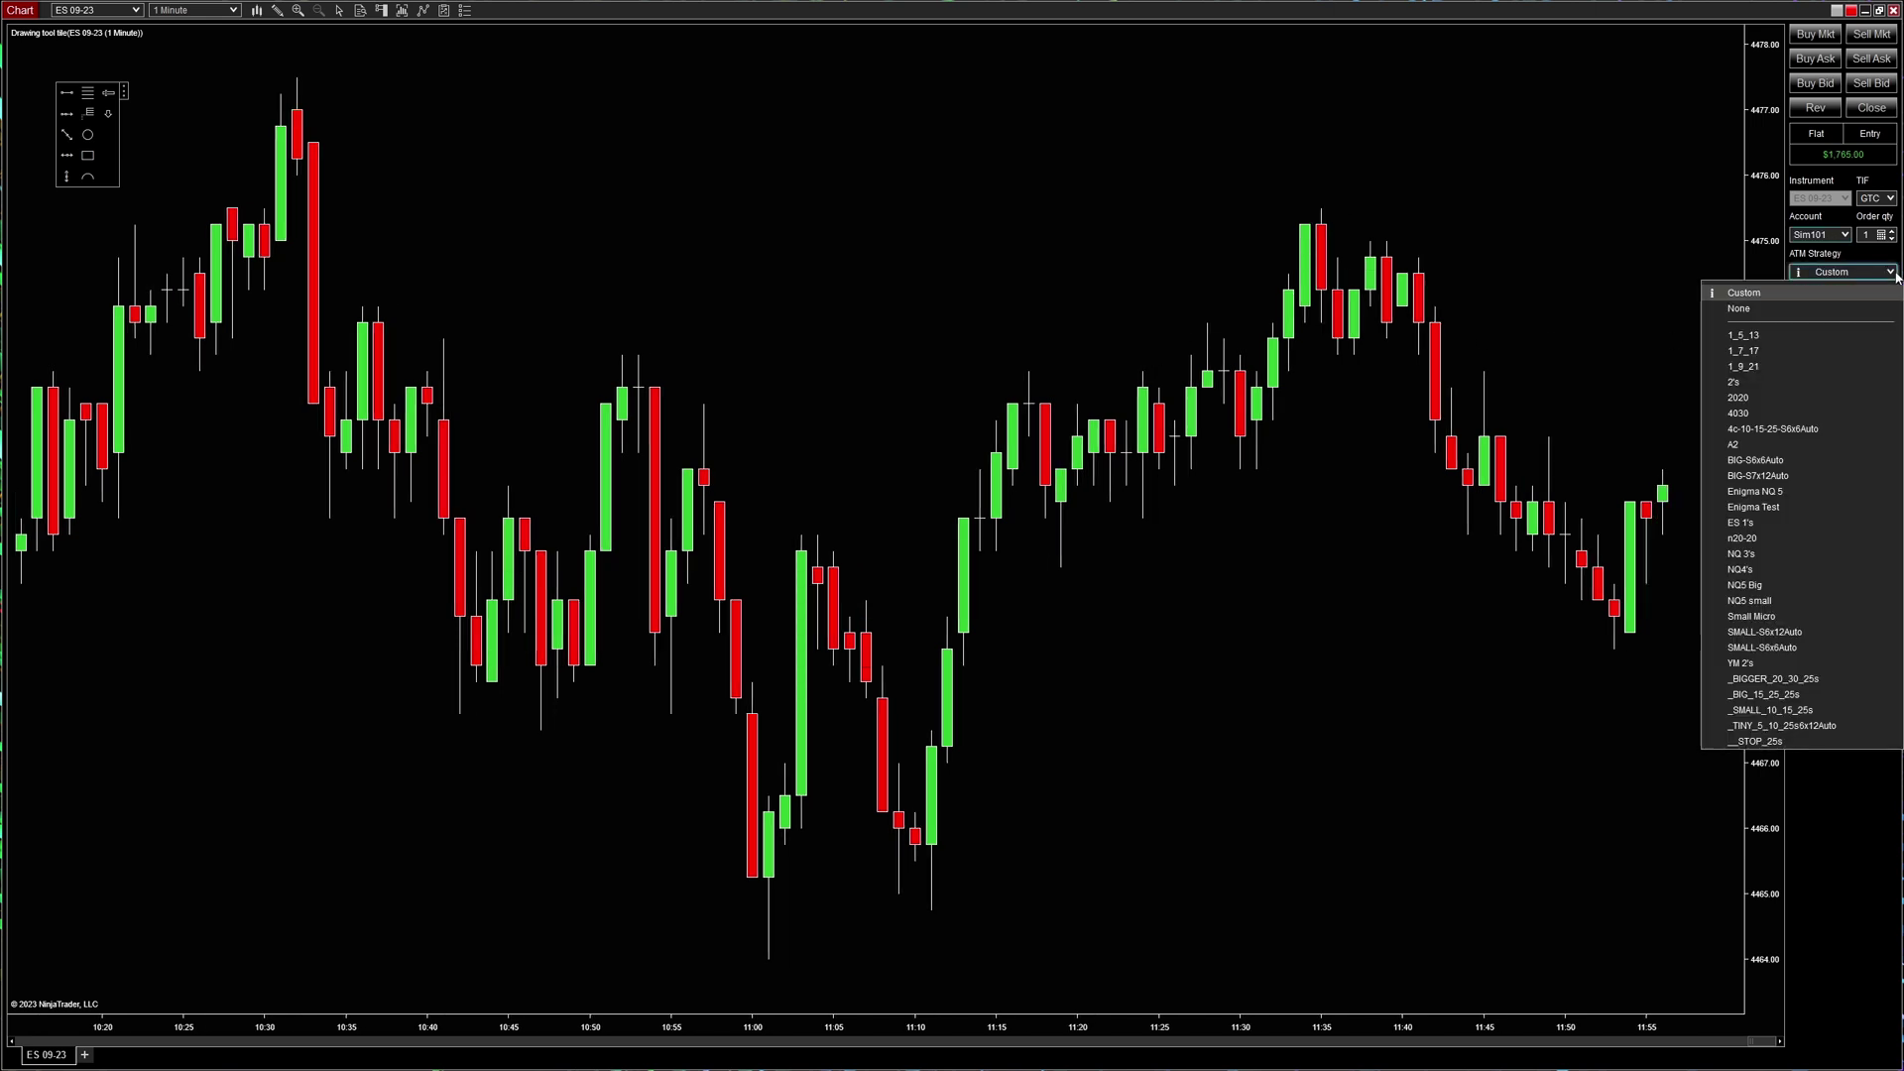
left_click(1761, 299)
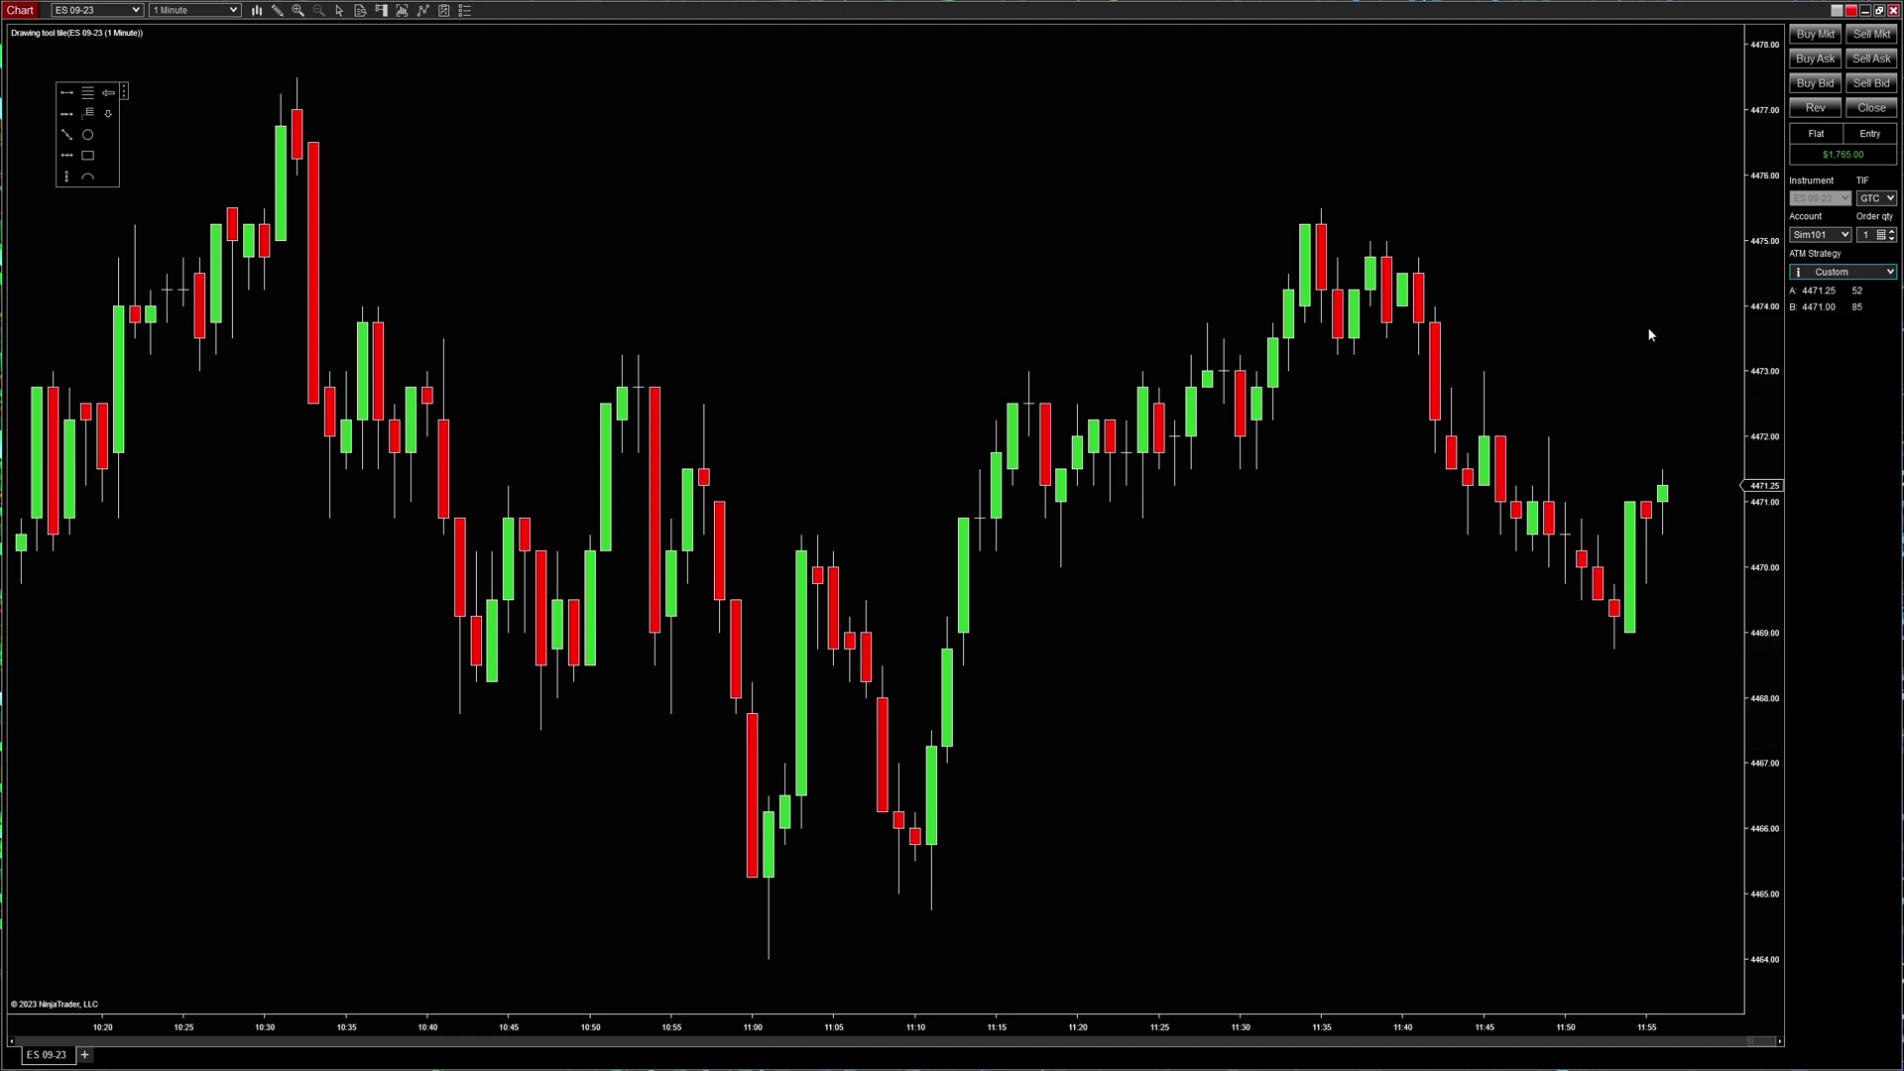
- Lower the Custom ATM stop loss to 7 ticks and reduce the profit target
left_click(1865, 274)
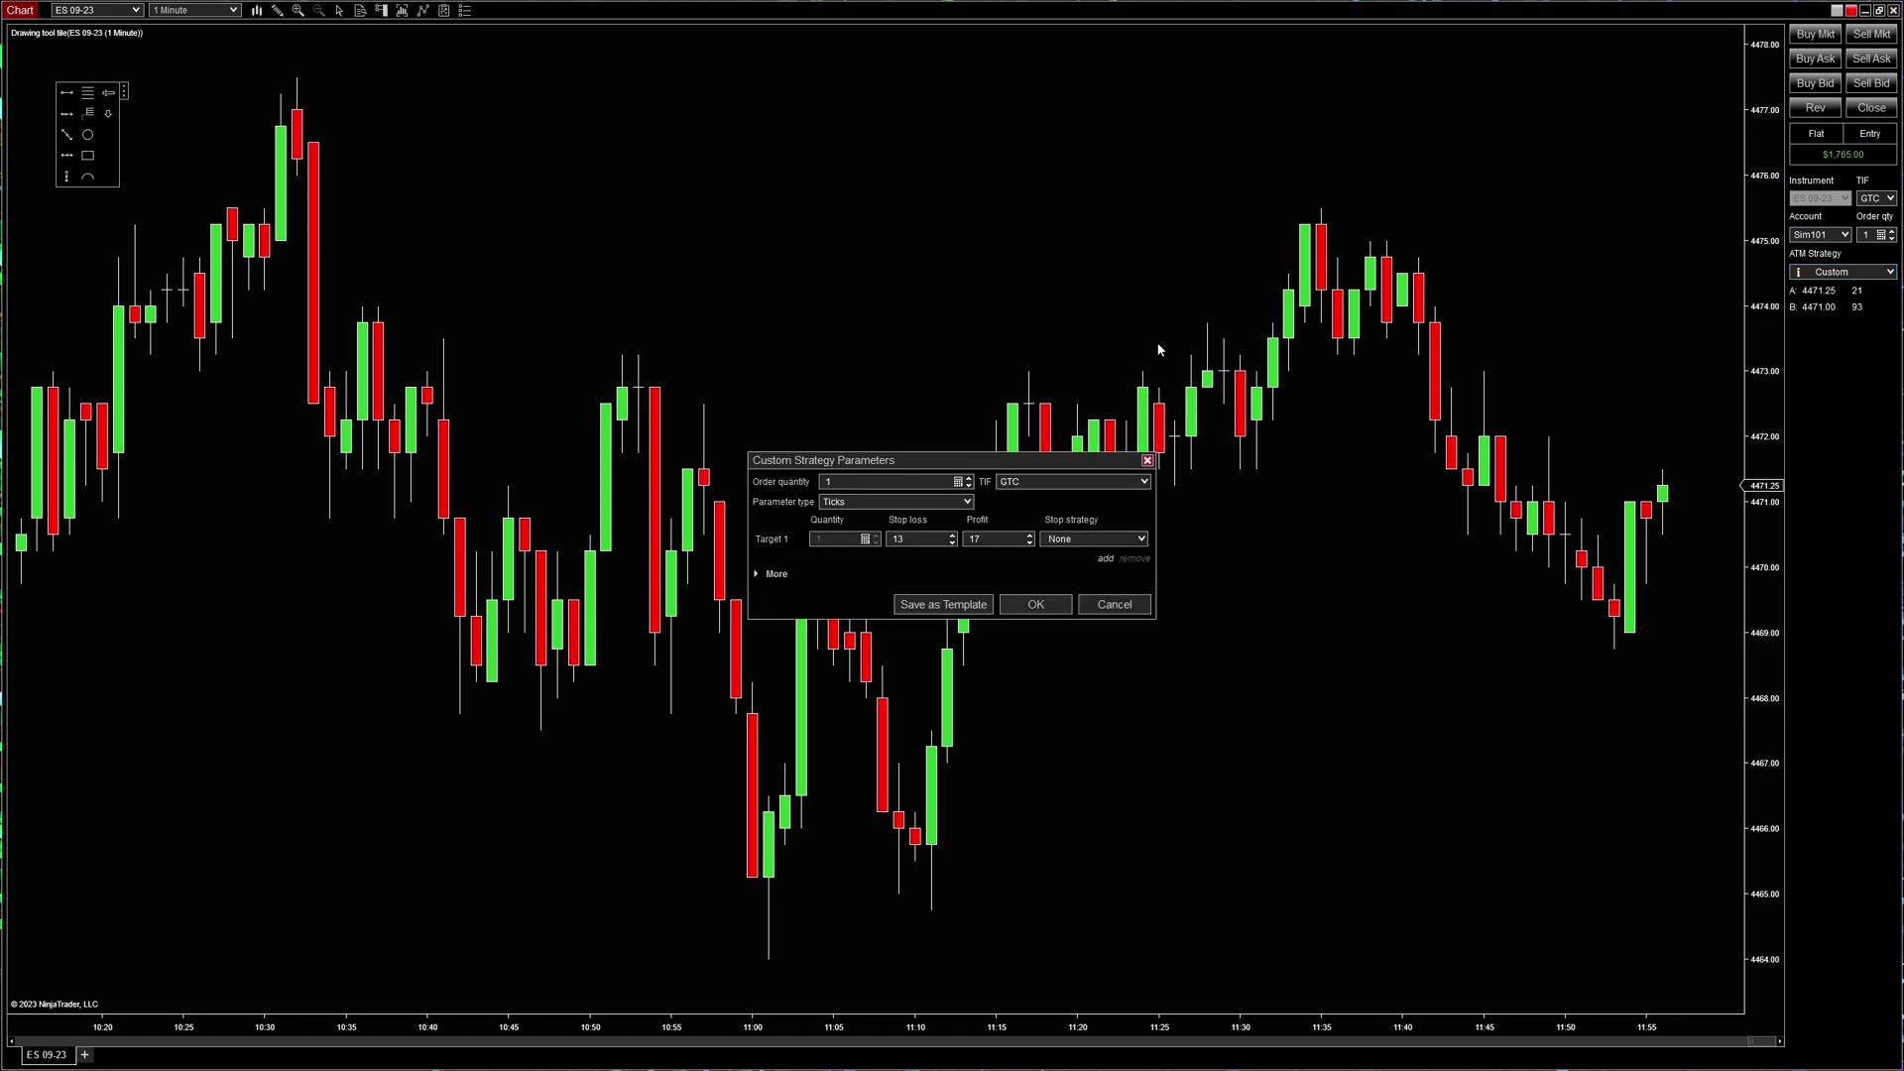
left_click(953, 544)
left_click(953, 544)
scroll(953, 544, "down", 4)
left_click(1030, 544)
scroll(1031, 546, "down", 9)
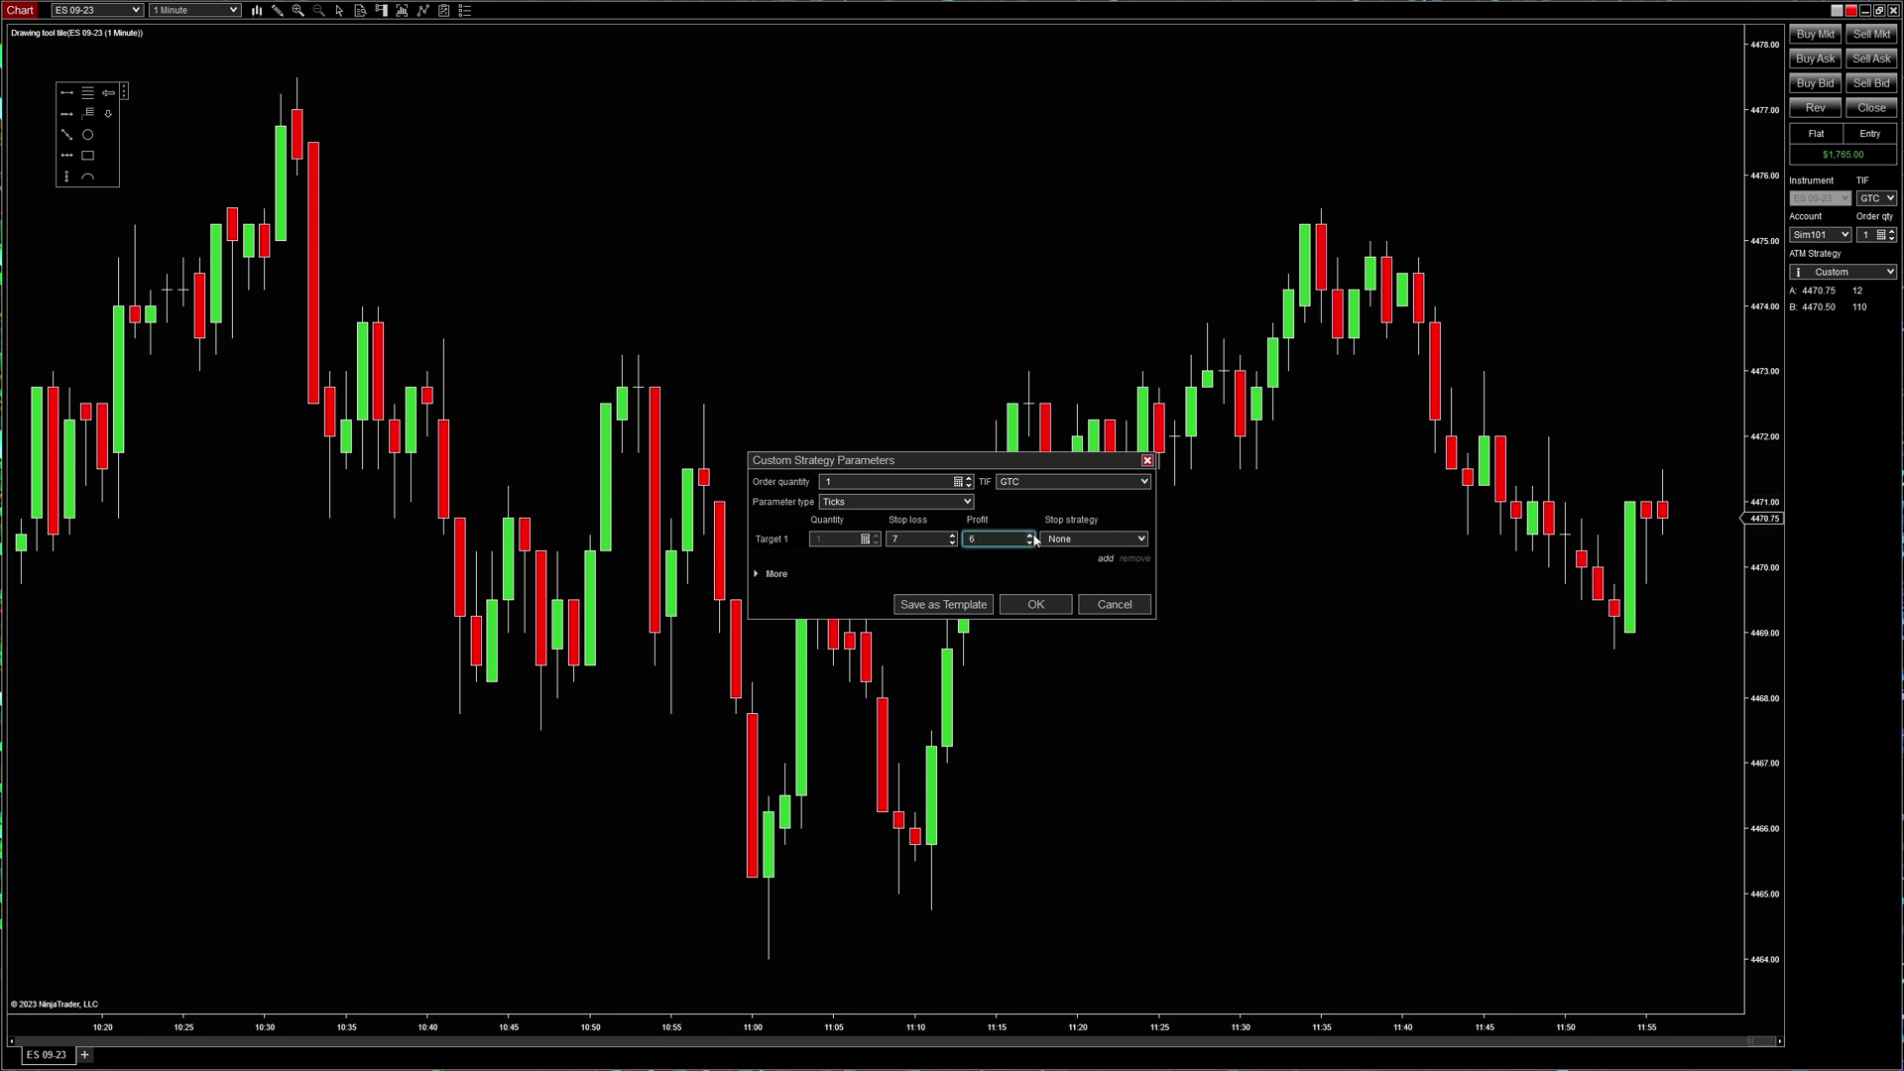
left_click(1049, 605)
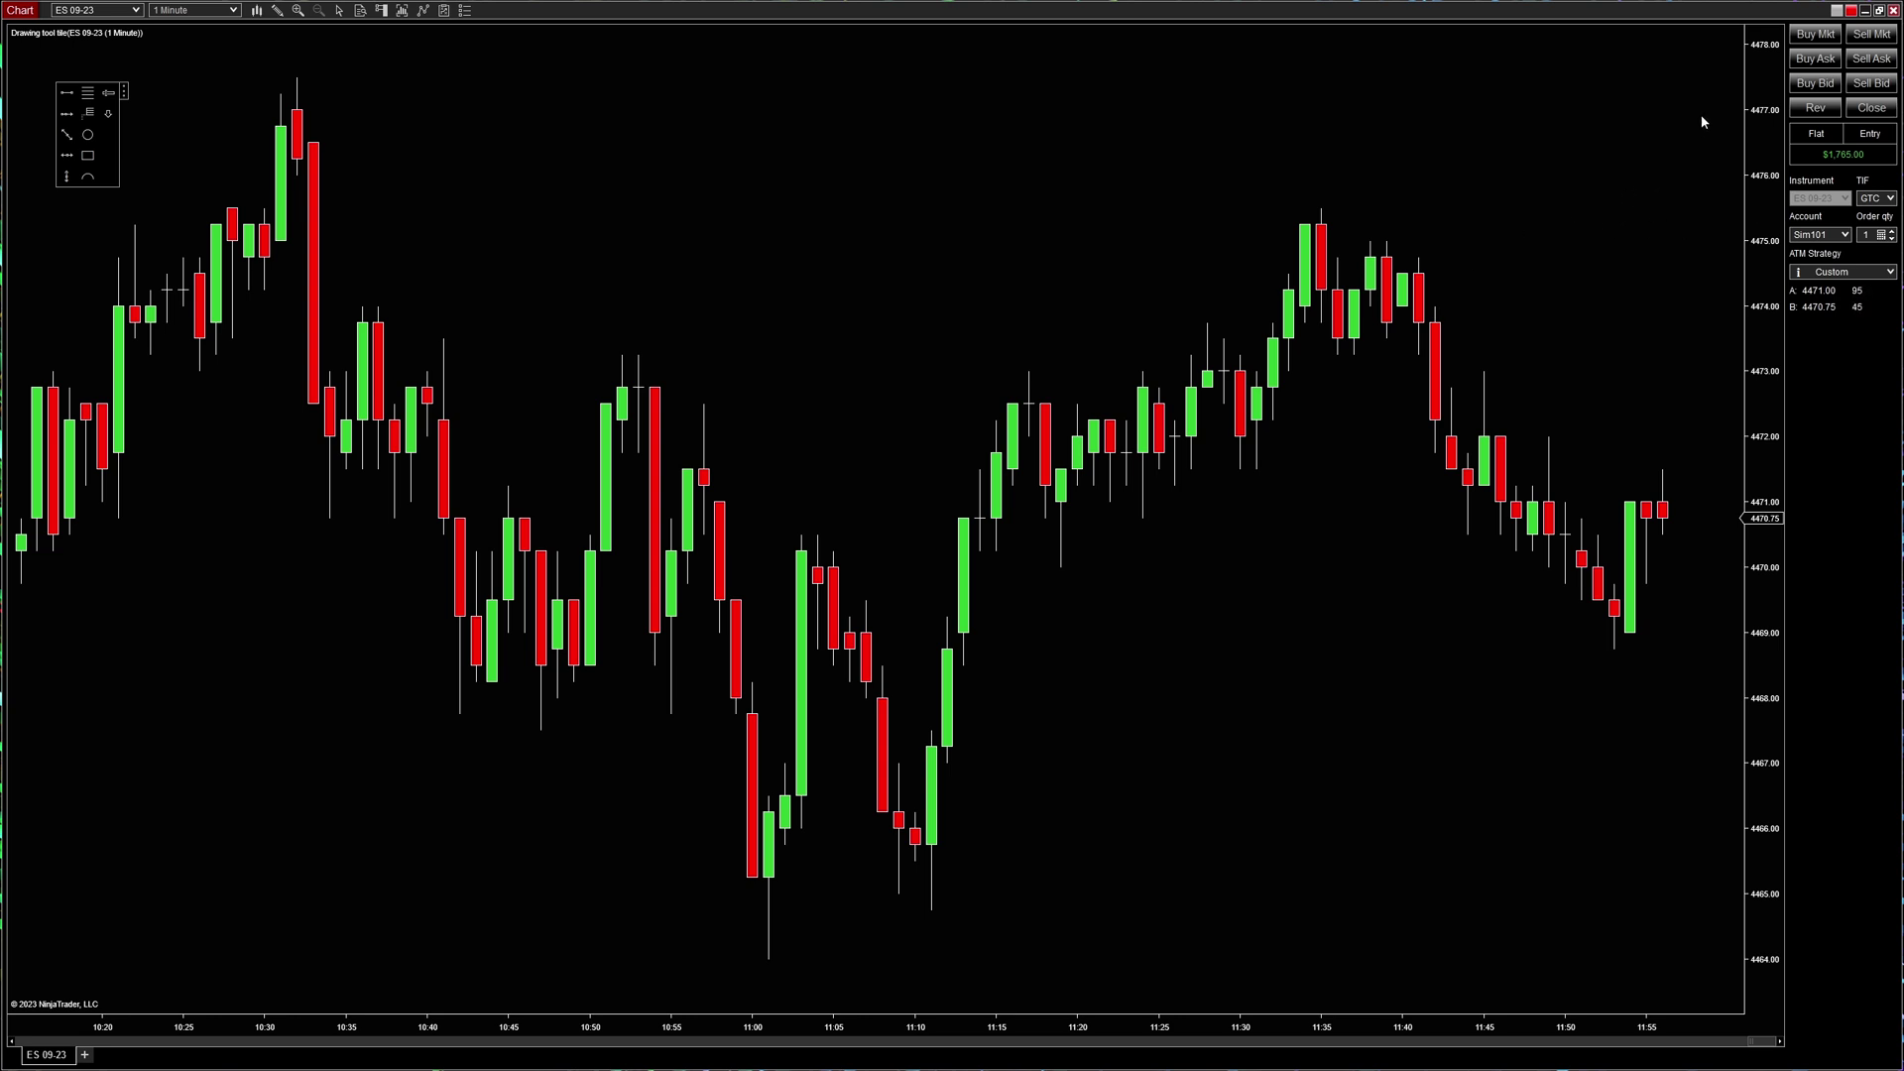
- Buy 1 ES contract at market, then move the target to 4471.00 and the stop to 4470.00
left_click(1817, 35)
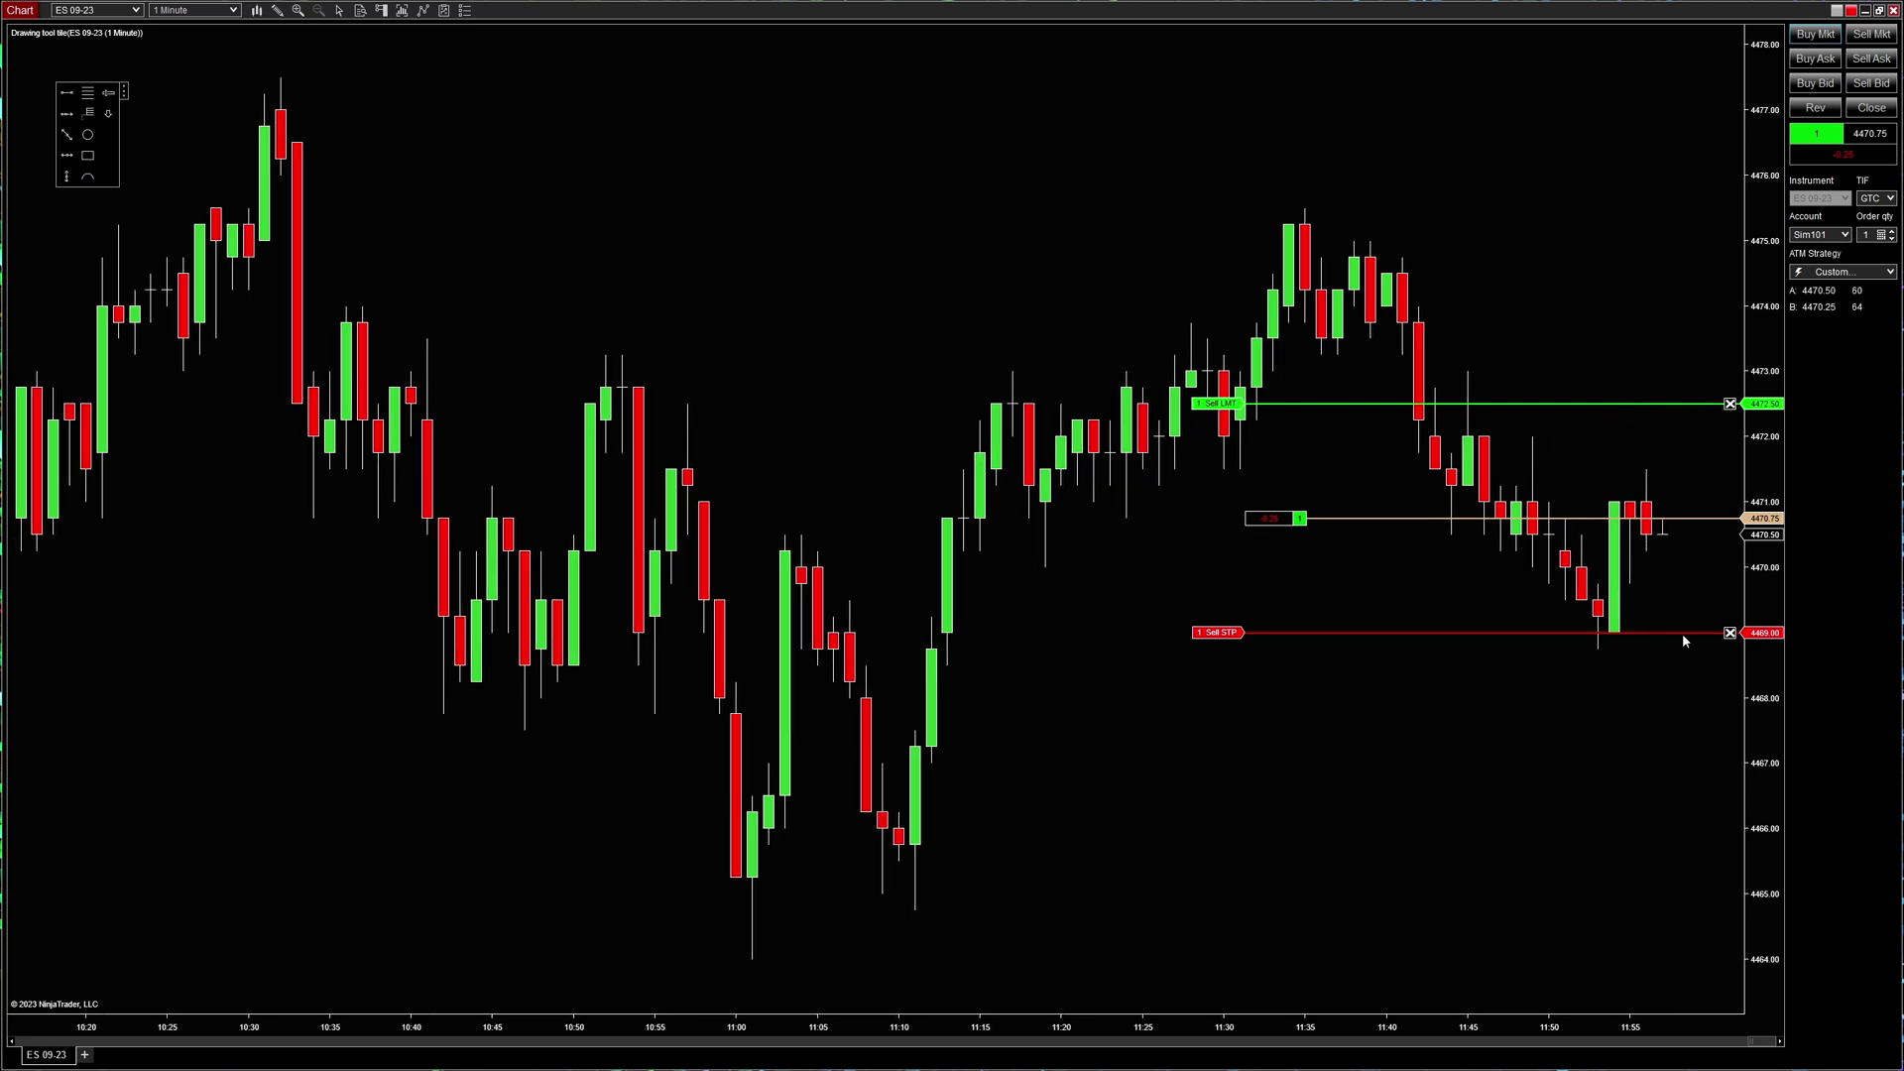
left_click_drag(1244, 406, 1239, 503)
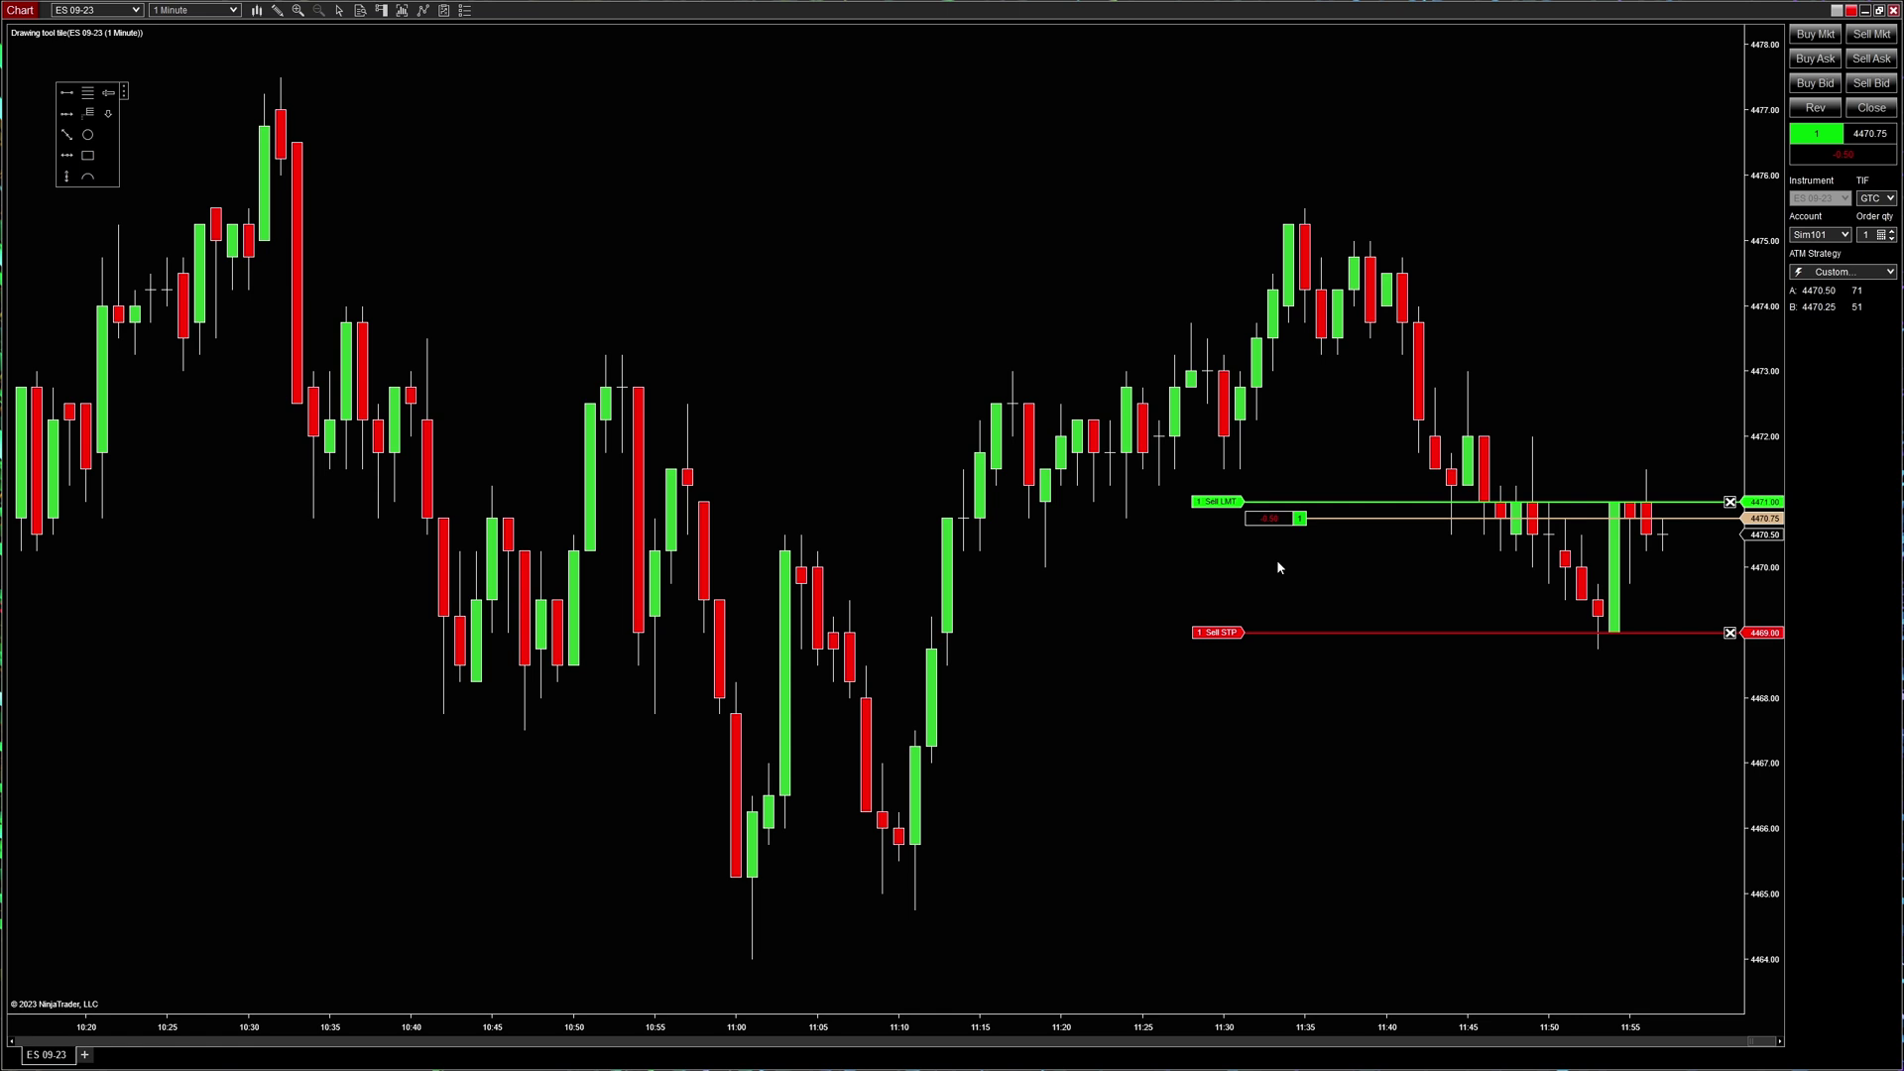
left_click_drag(1247, 640, 1245, 572)
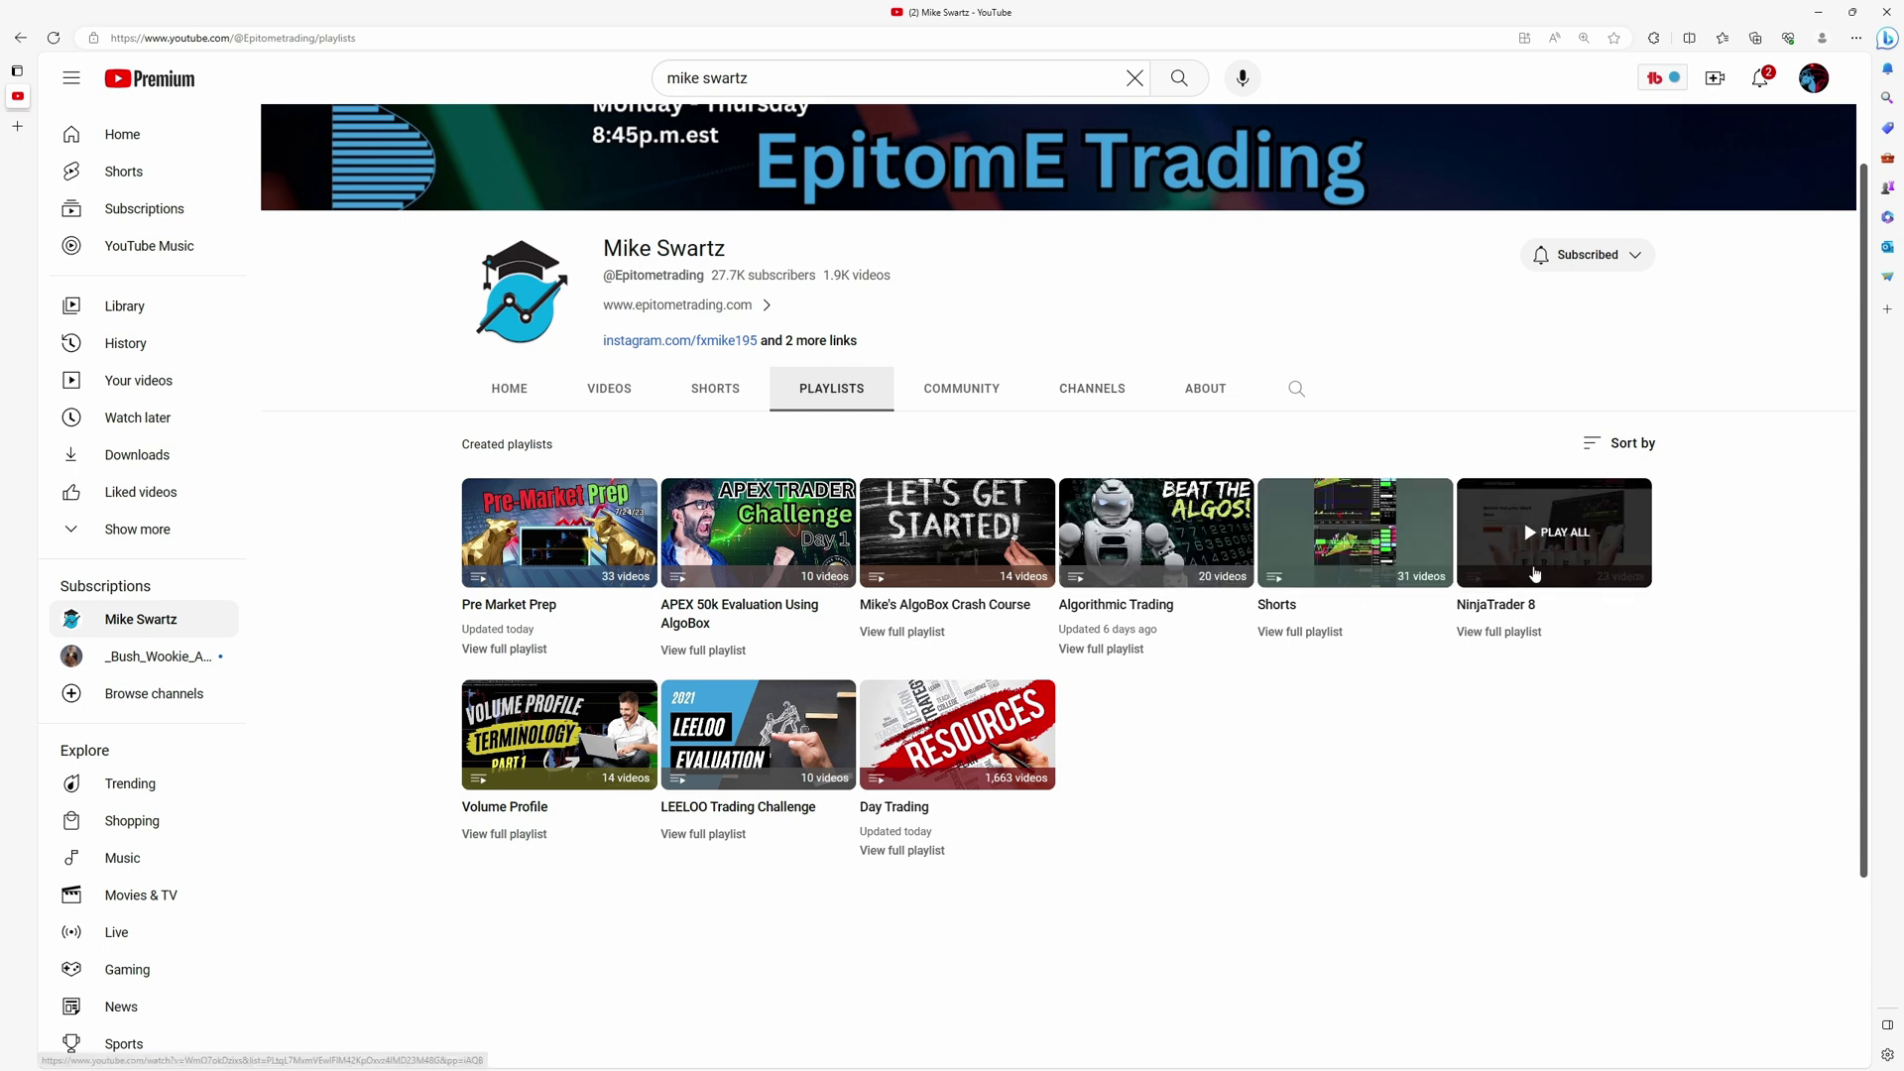
- Play the NinjaTrader 8 playlist from the channel's Playlists page and scroll its video list
left_click(1514, 531)
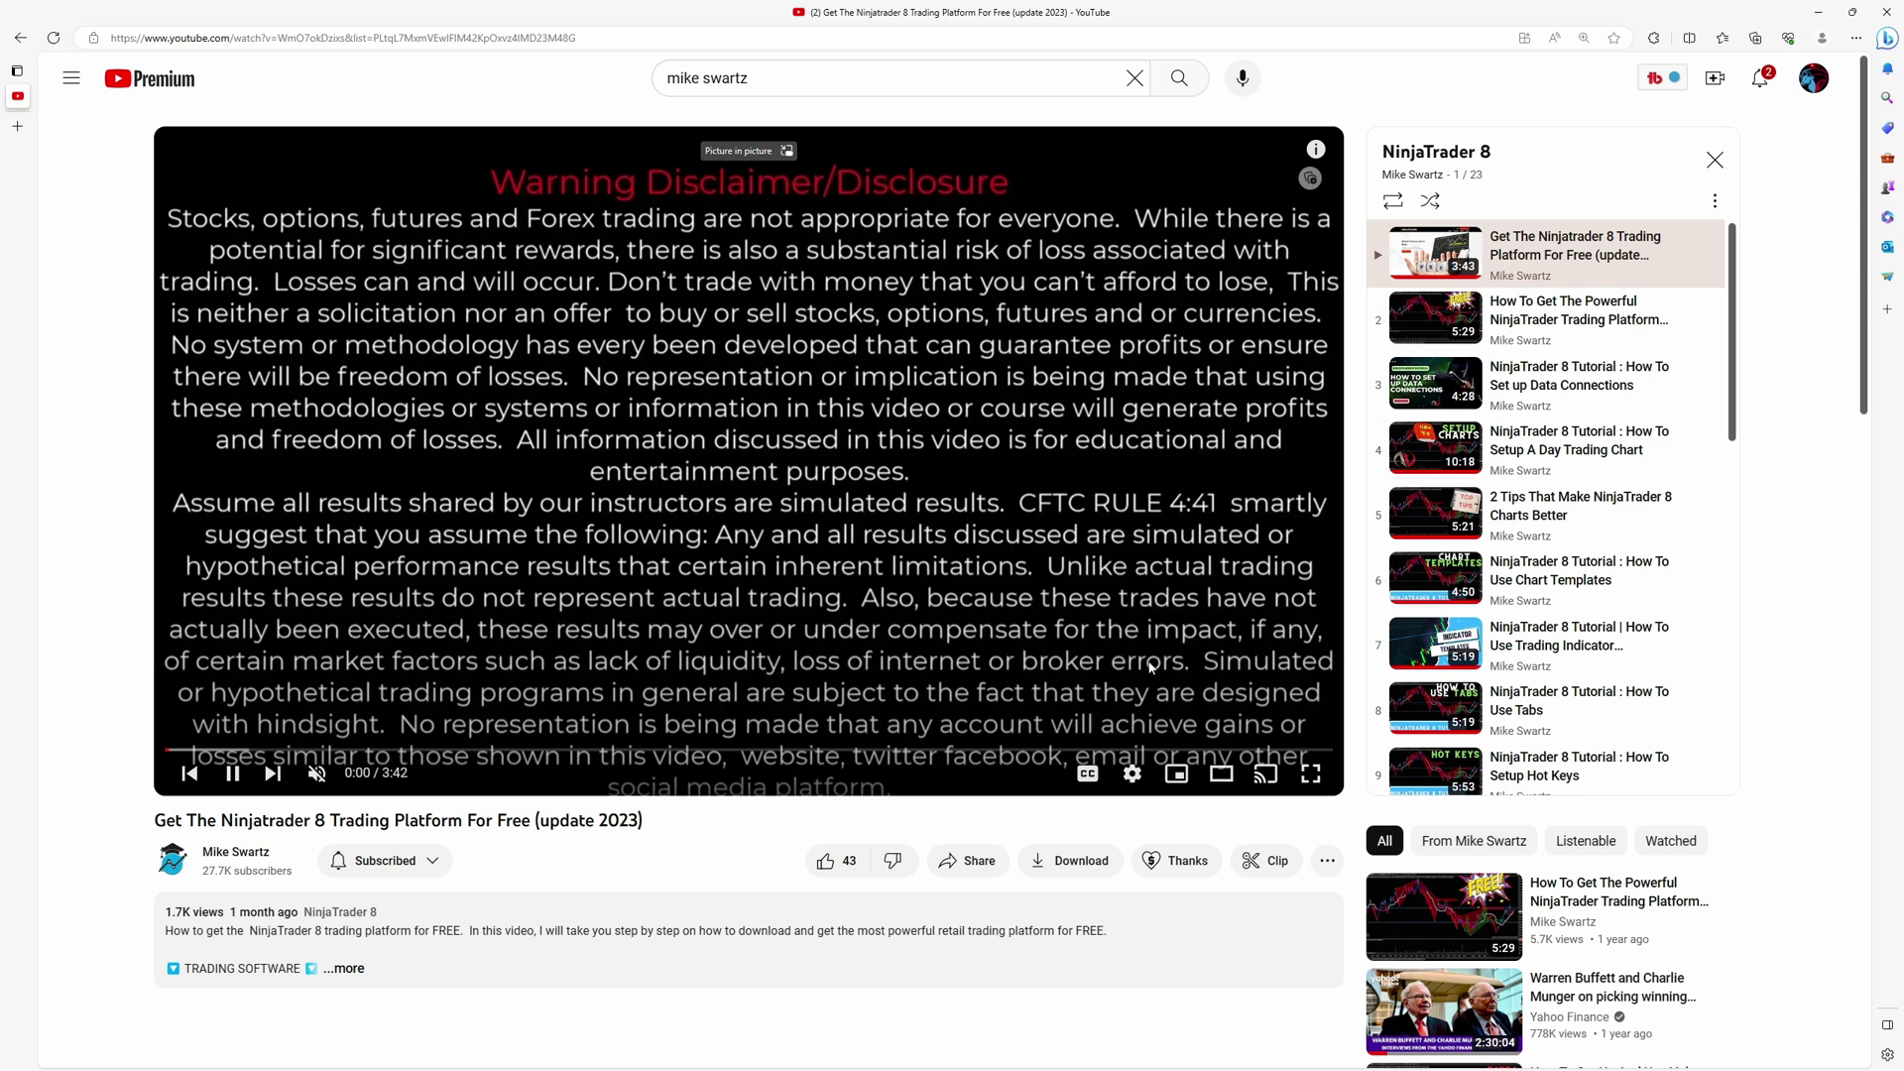
scroll(1501, 346, "down", 10)
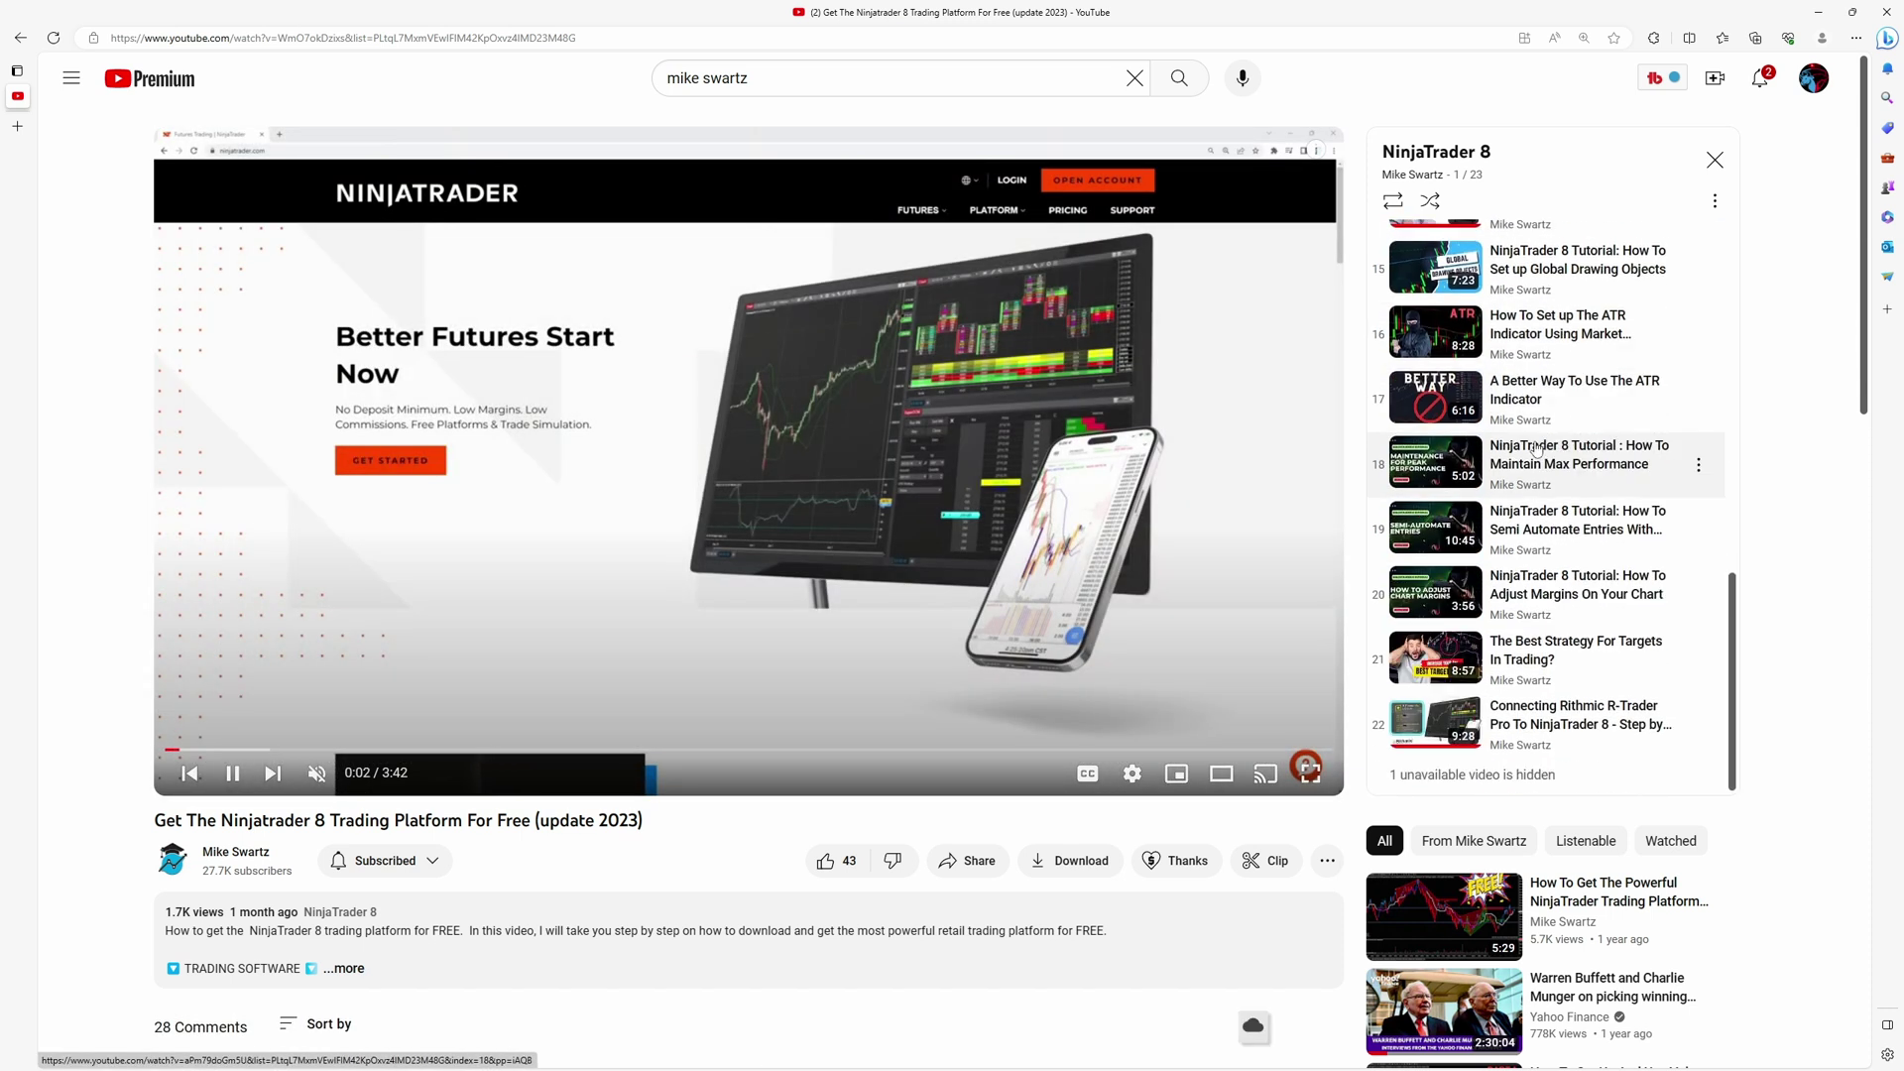